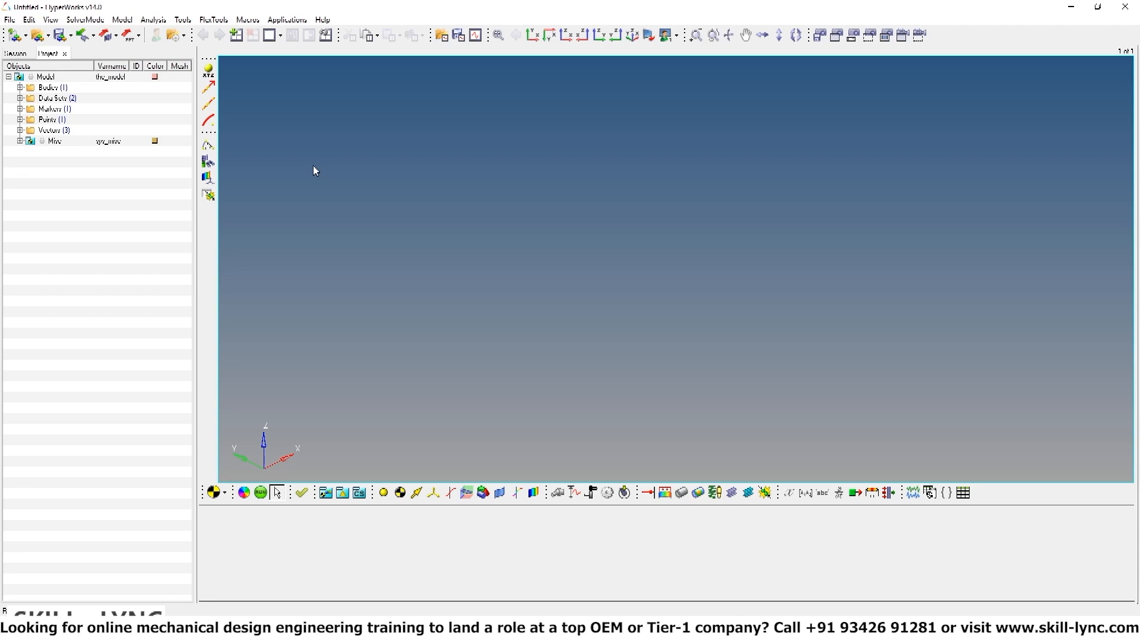
Open the model file chapter7_exercise_start.mdl from the chapter7 folder and dismiss the message log
click(10, 20)
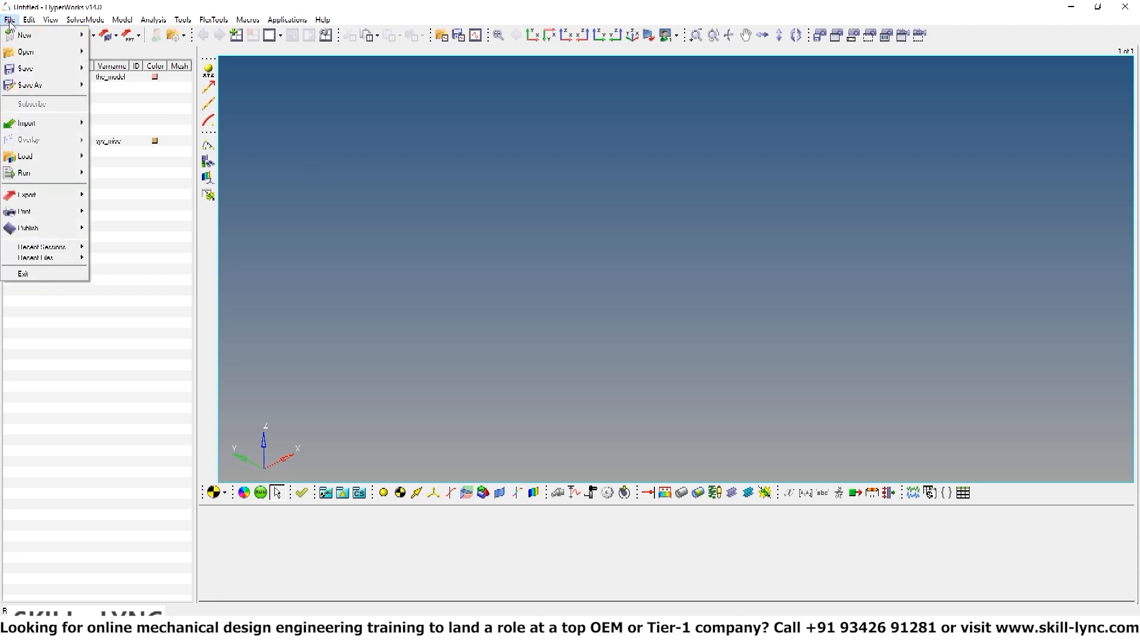
mouse_move(27, 52)
click(106, 87)
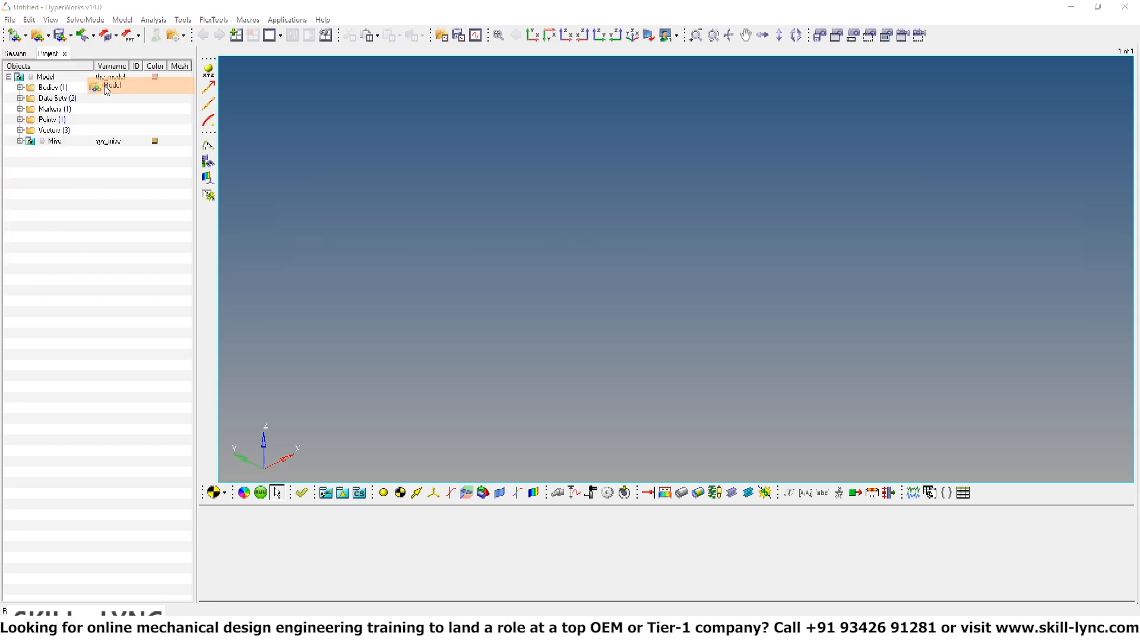
click(338, 232)
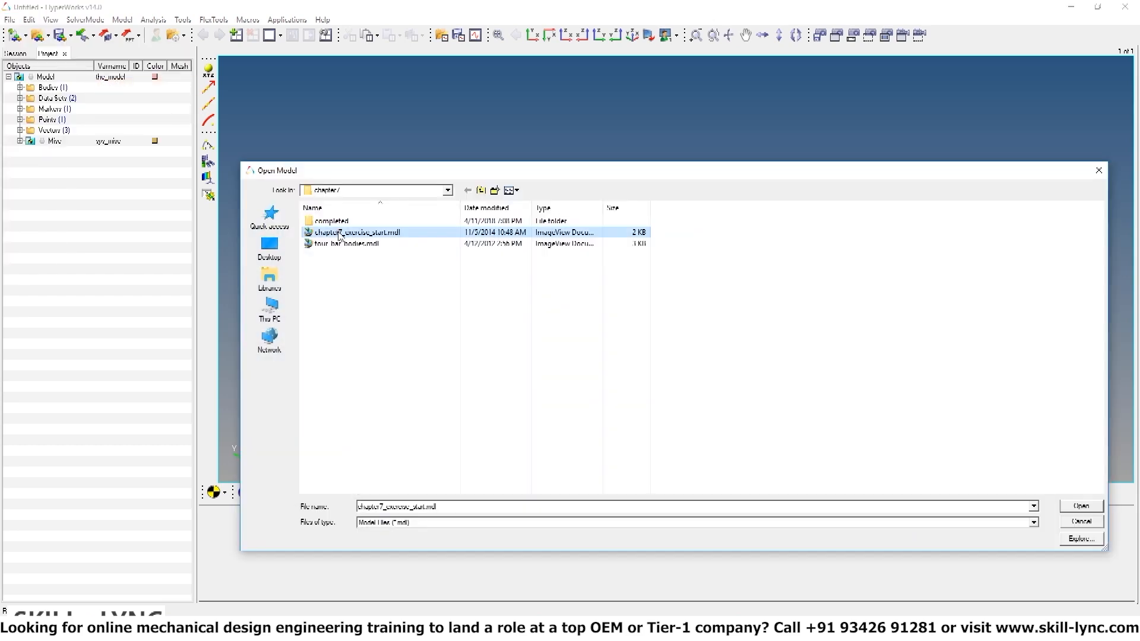
click(1081, 508)
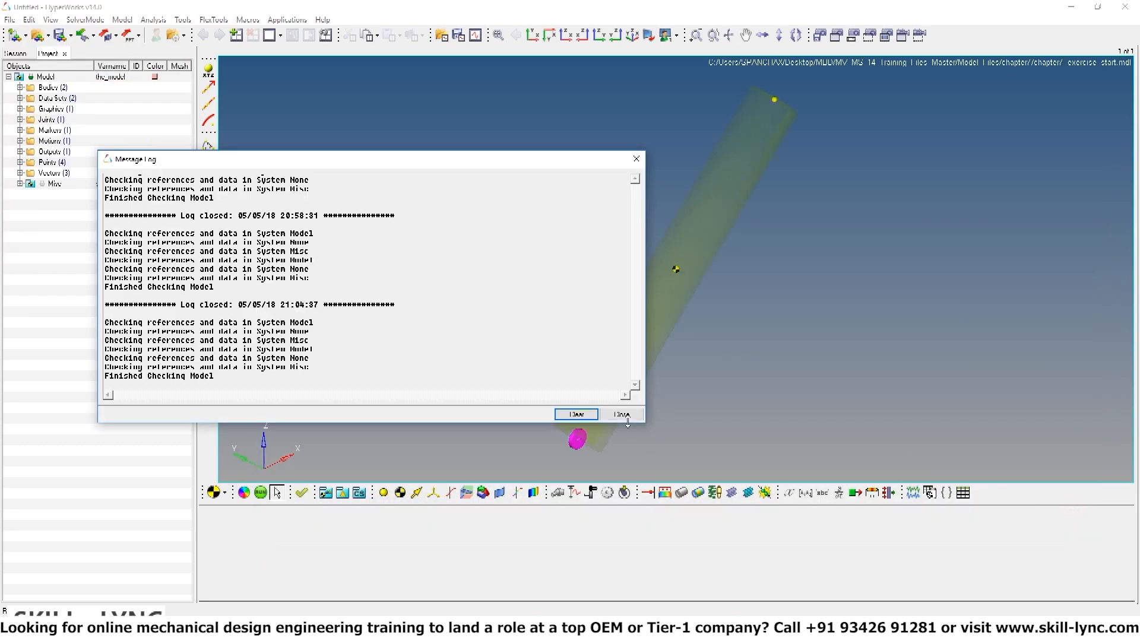
click(626, 417)
Rename Point 0 (variable p_0) in the model's points as Point A
ctrl+right_drag(669, 370, 701, 350)
ctrl+drag(557, 280, 606, 288)
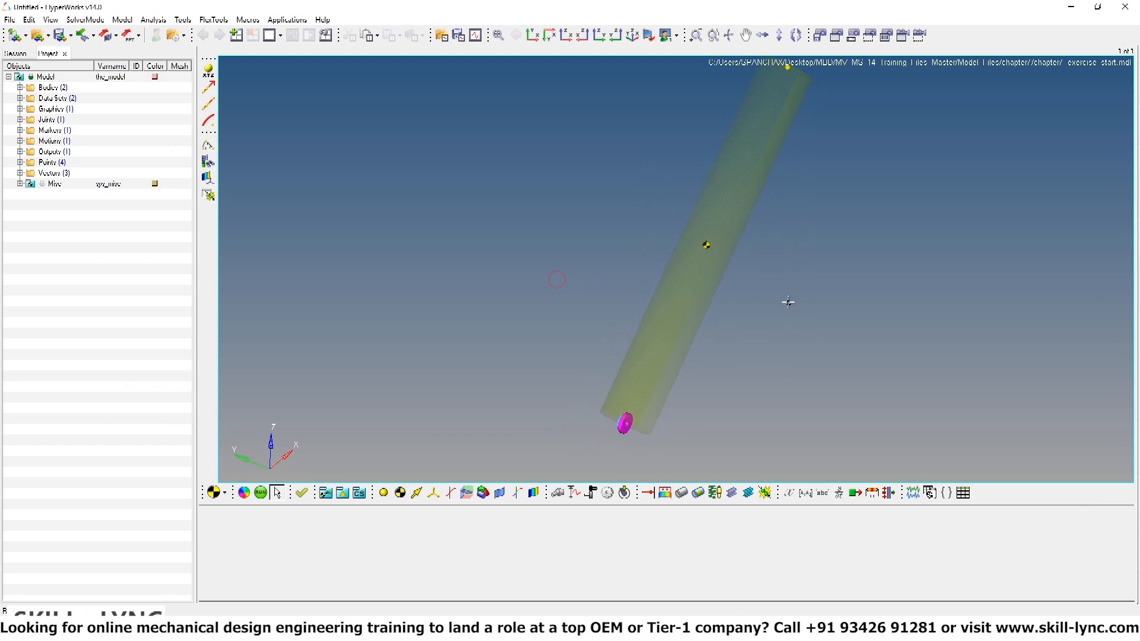
ctrl+drag(788, 303, 783, 307)
ctrl+right_drag(783, 307, 709, 325)
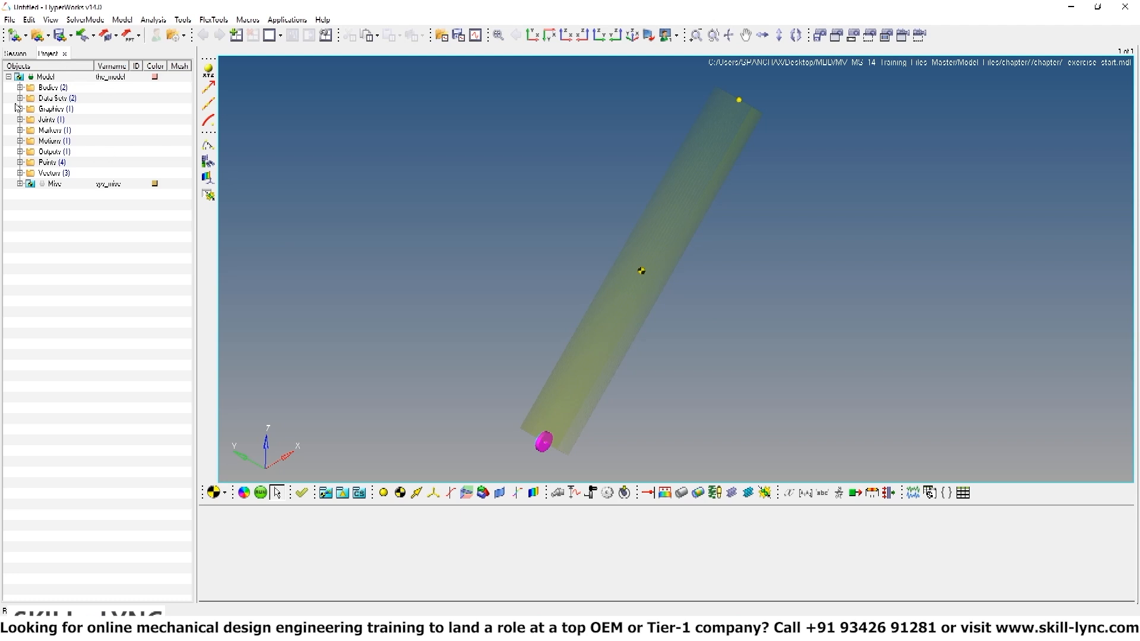
click(19, 162)
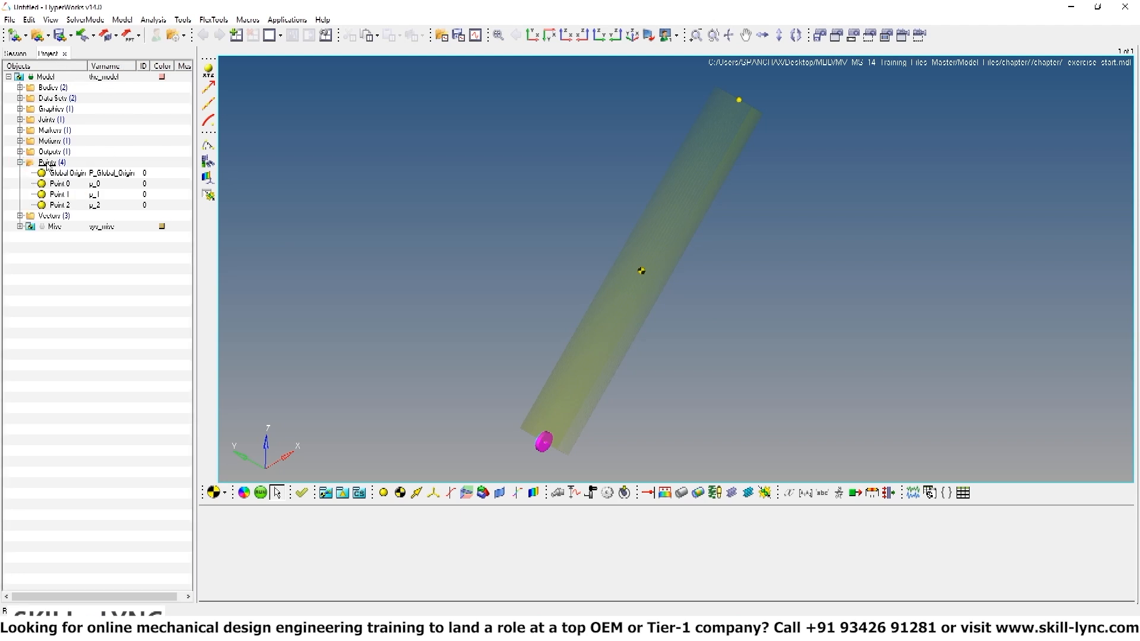
click(66, 184)
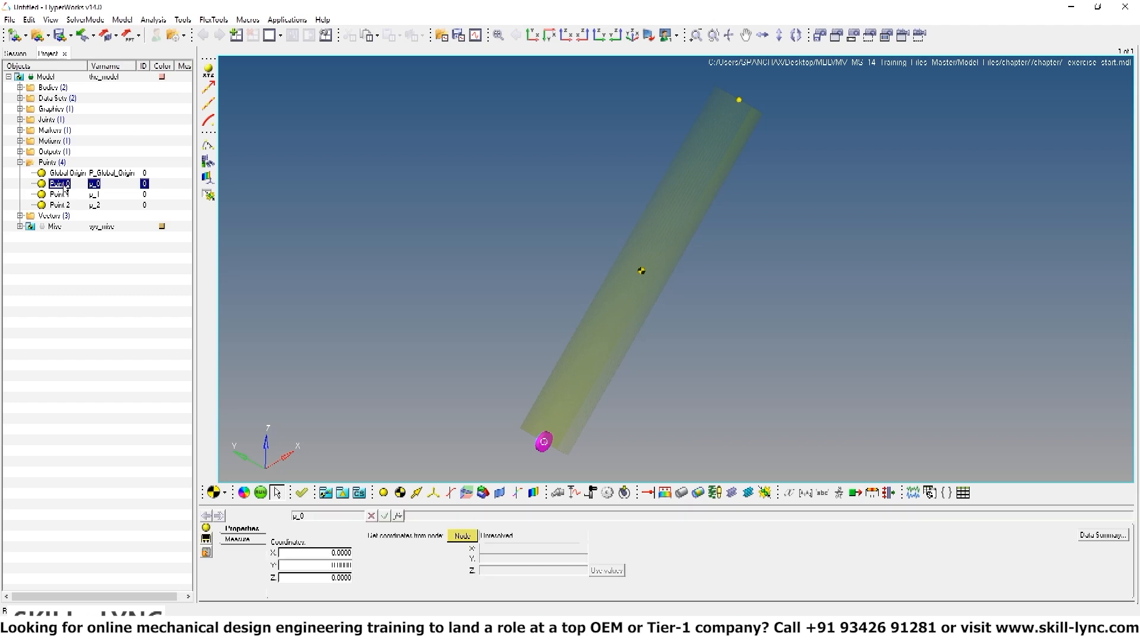
right_click(65, 186)
click(107, 266)
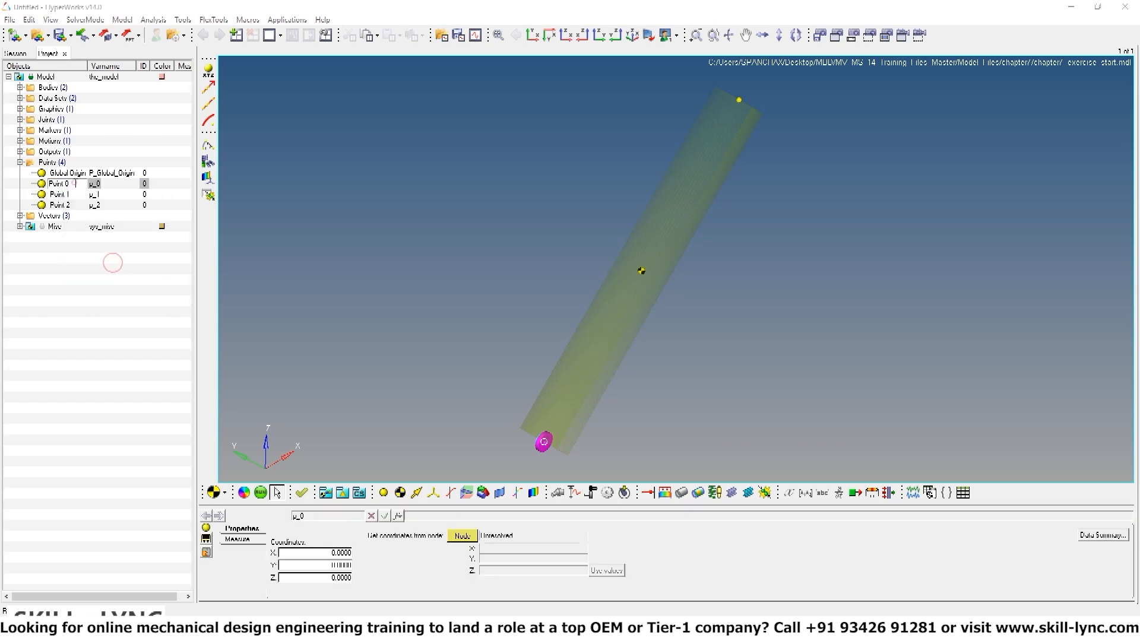
click(76, 184)
key(BackSpace)
text(A)
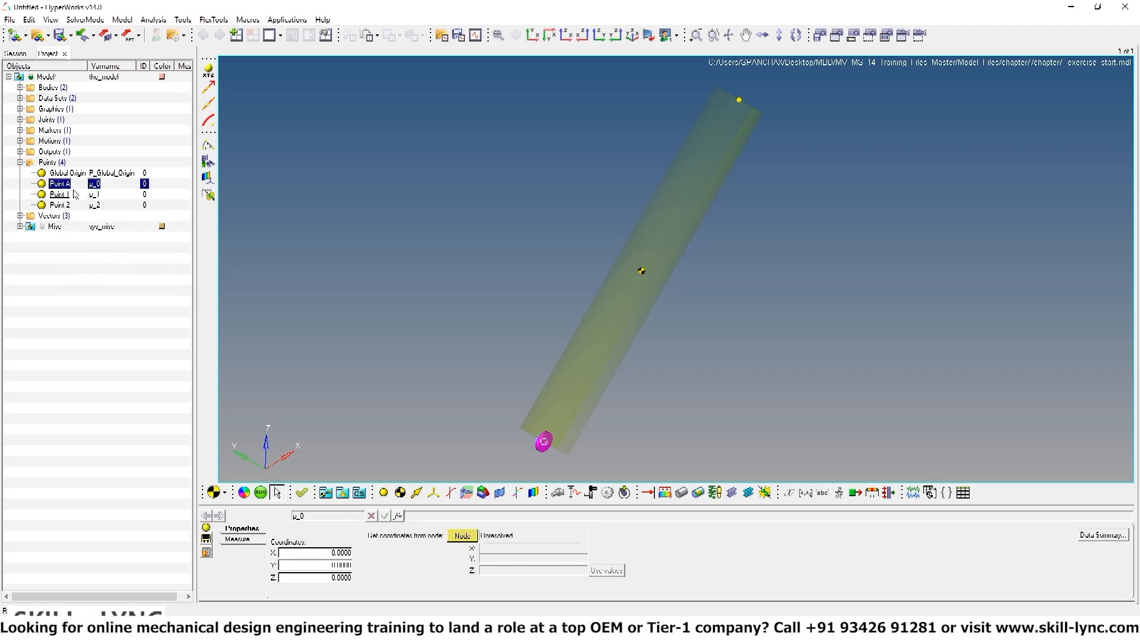
Rename Point 1 (variable p_1) in the model's points as Point C
click(60, 195)
right_click(62, 196)
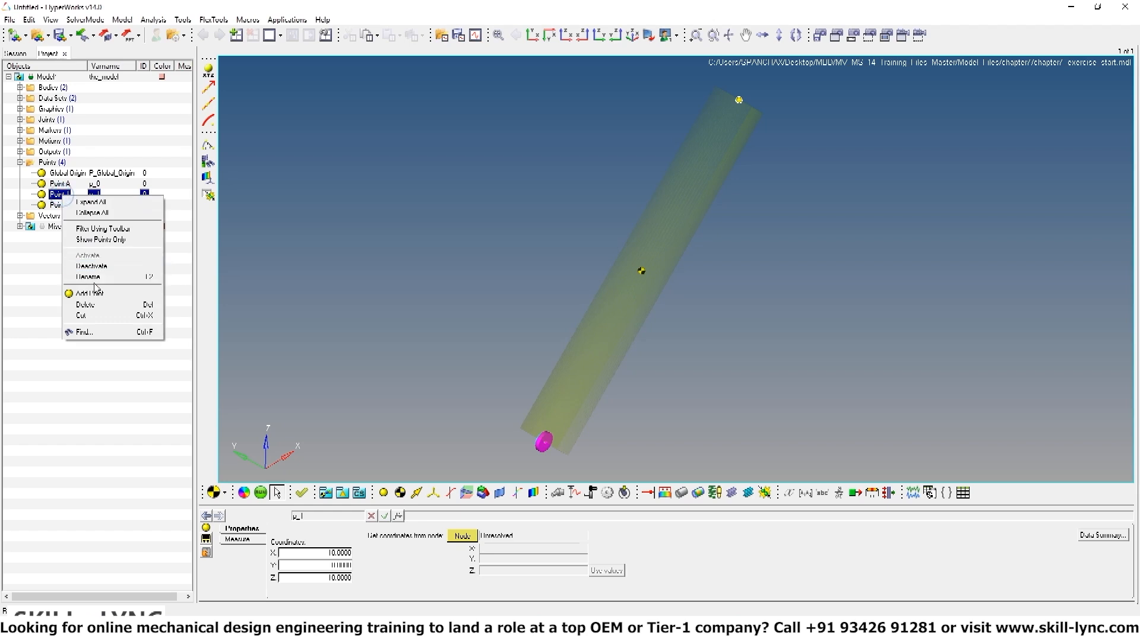
click(94, 278)
click(76, 196)
key(BackSpace)
text(C)
key(Return)
Rename Point 2 (variable p_2) in the model's points as Point B
click(59, 205)
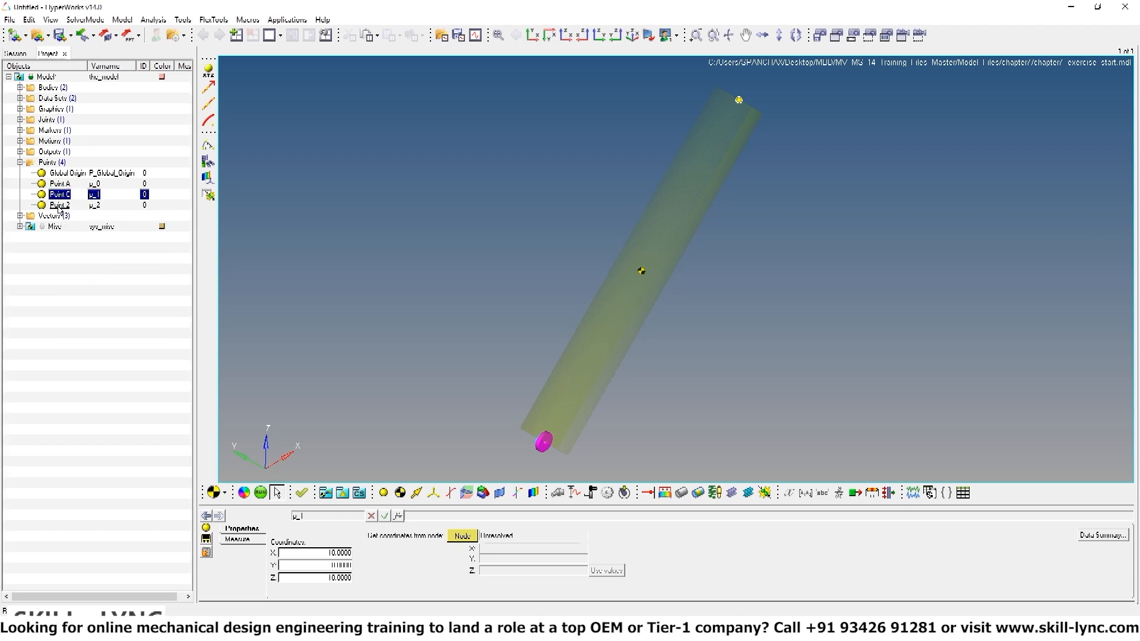
right_click(59, 206)
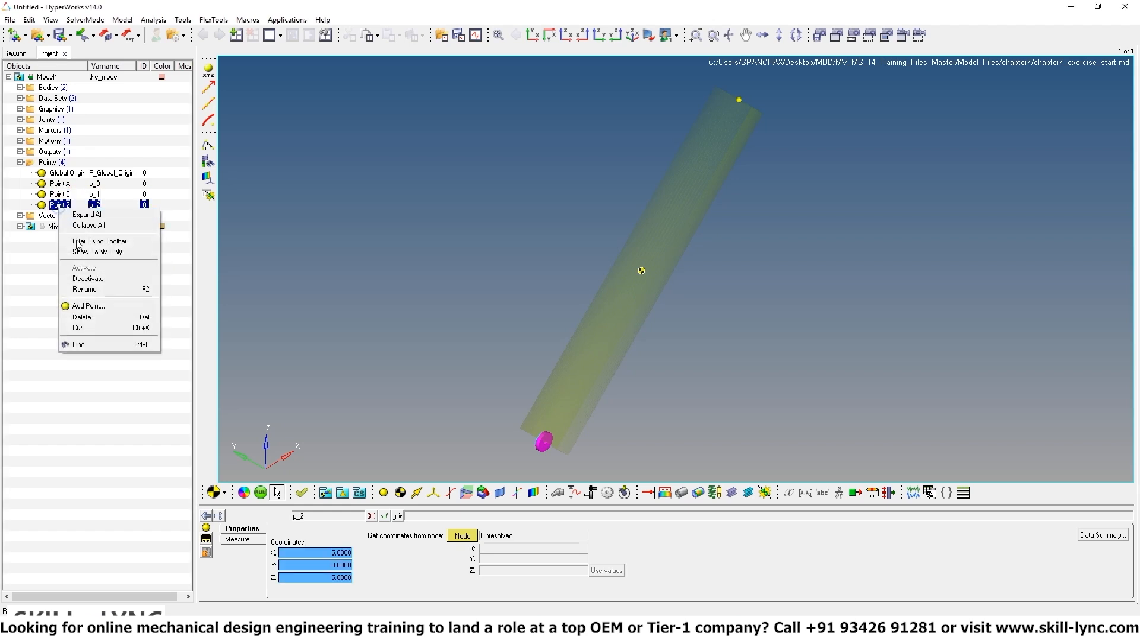
click(88, 288)
click(77, 205)
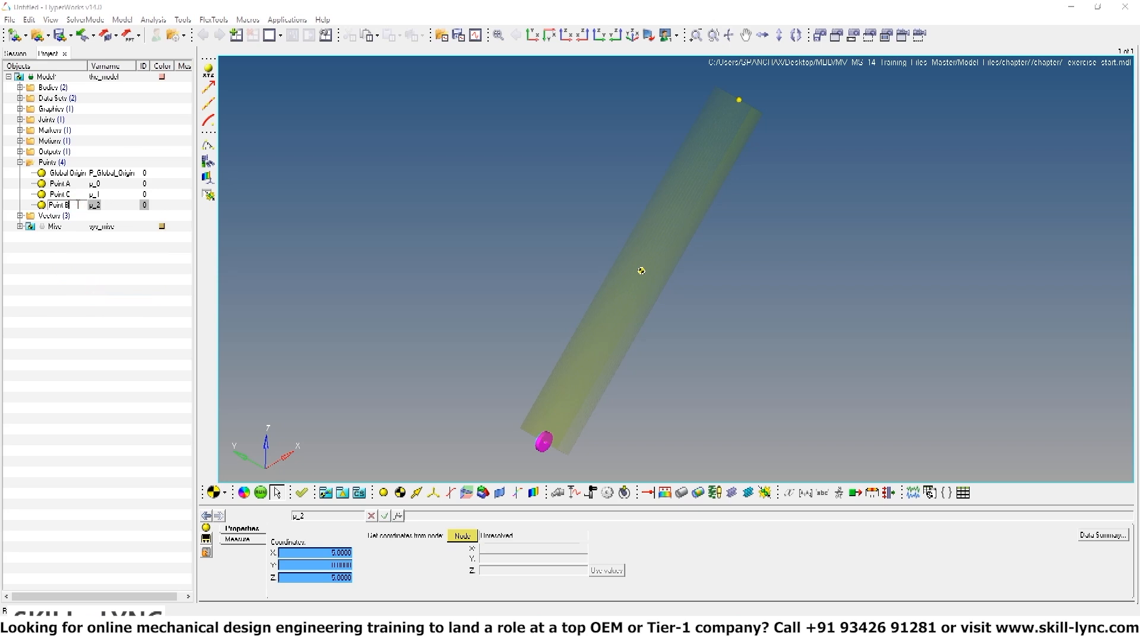
text(B)
key(Return)
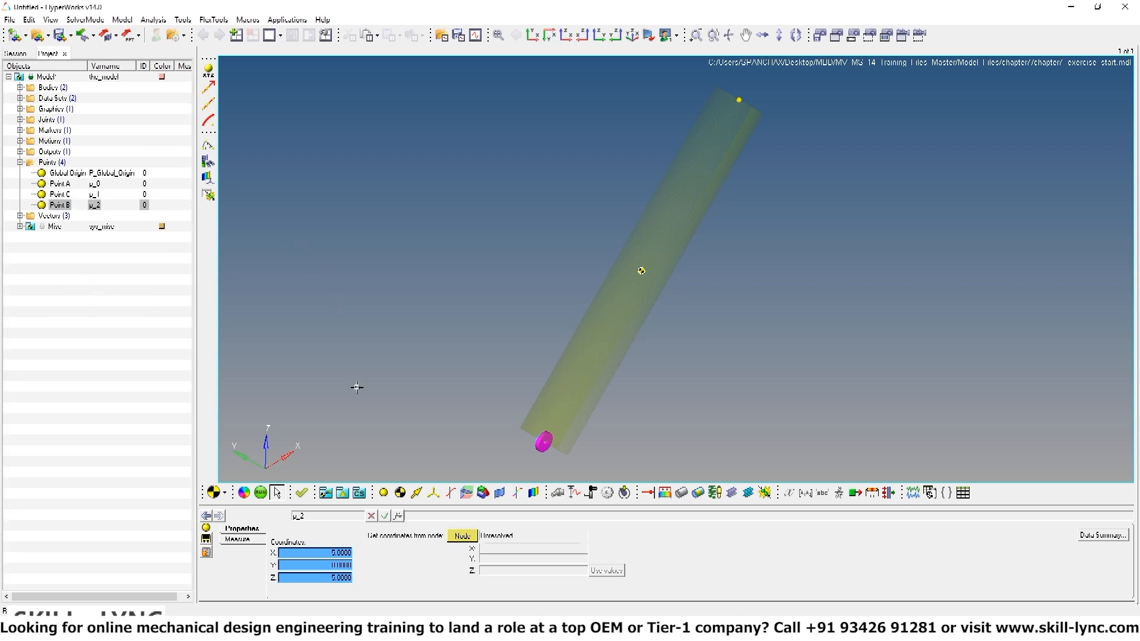
Add a single point to the model with the label Point E and the variable p_e
right_click(384, 493)
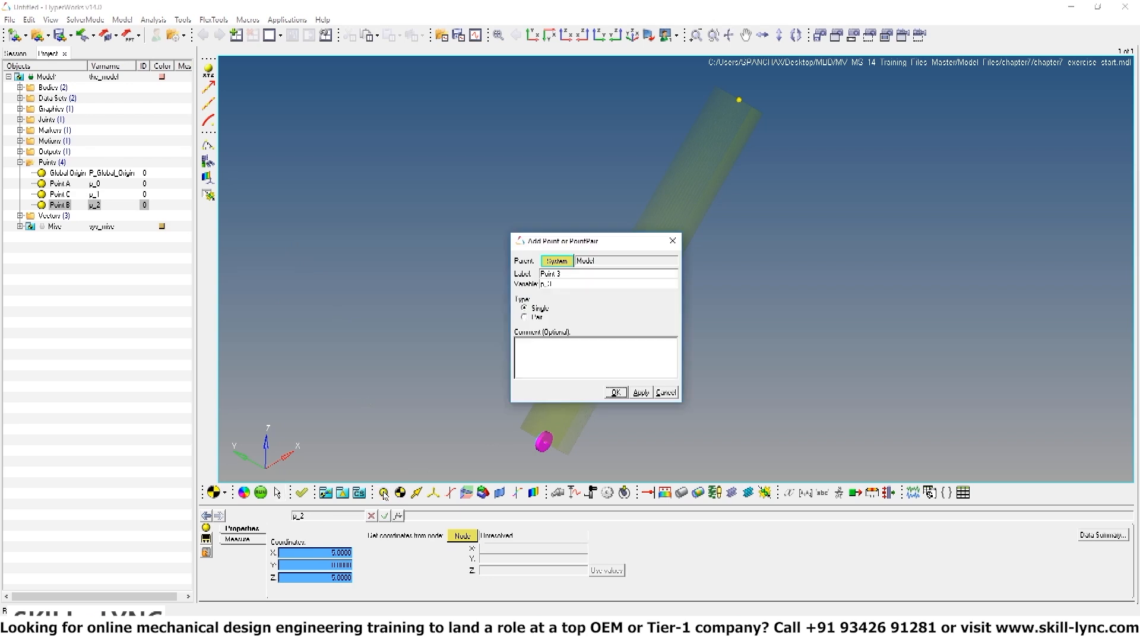
double_click(567, 275)
text(E)
click(568, 281)
key(BackSpace)
text(e)
click(616, 392)
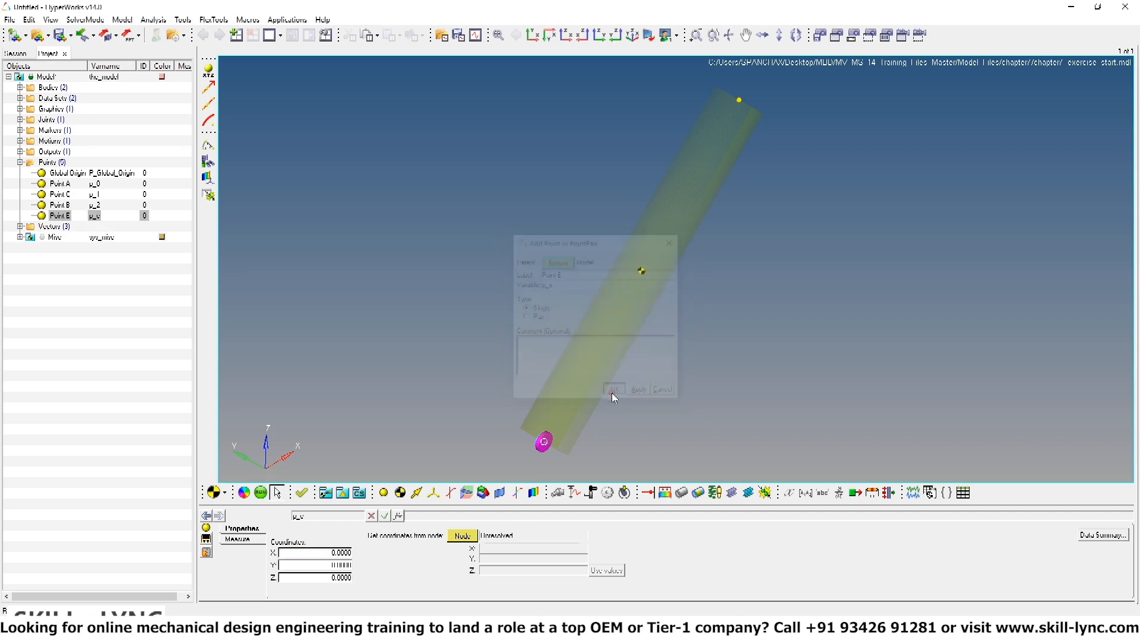
Add a single point to the model with the label Point F and the variable p_f
click(383, 492)
key(BackSpace)
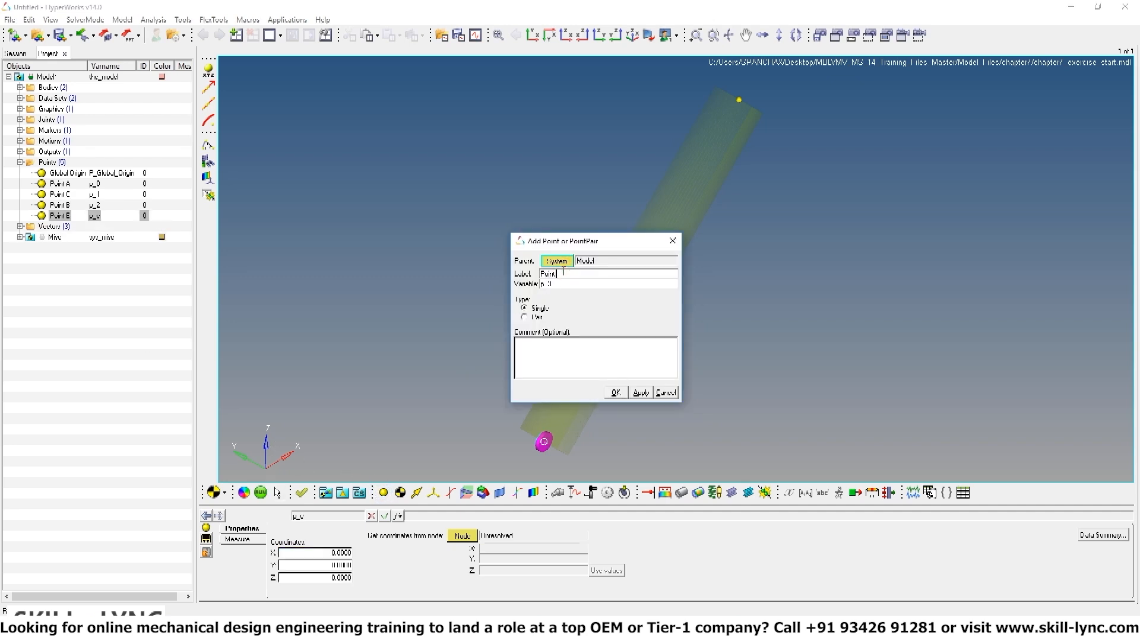
text(F)
click(616, 392)
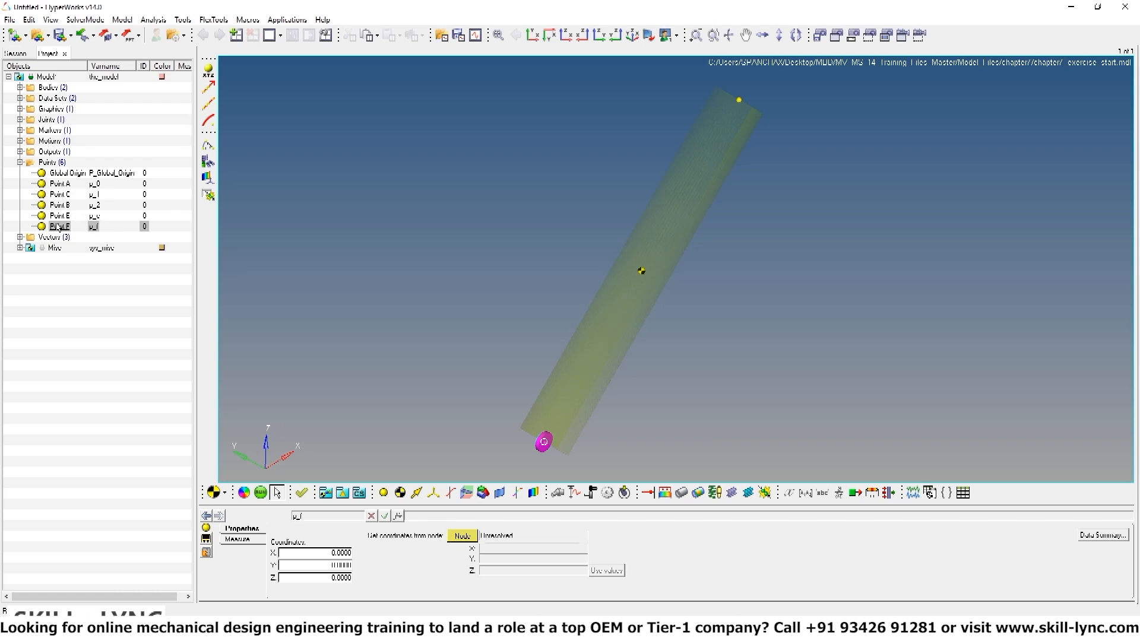
Set the coordinates of Point A to X 921, Y 580 and Z 1124
click(61, 184)
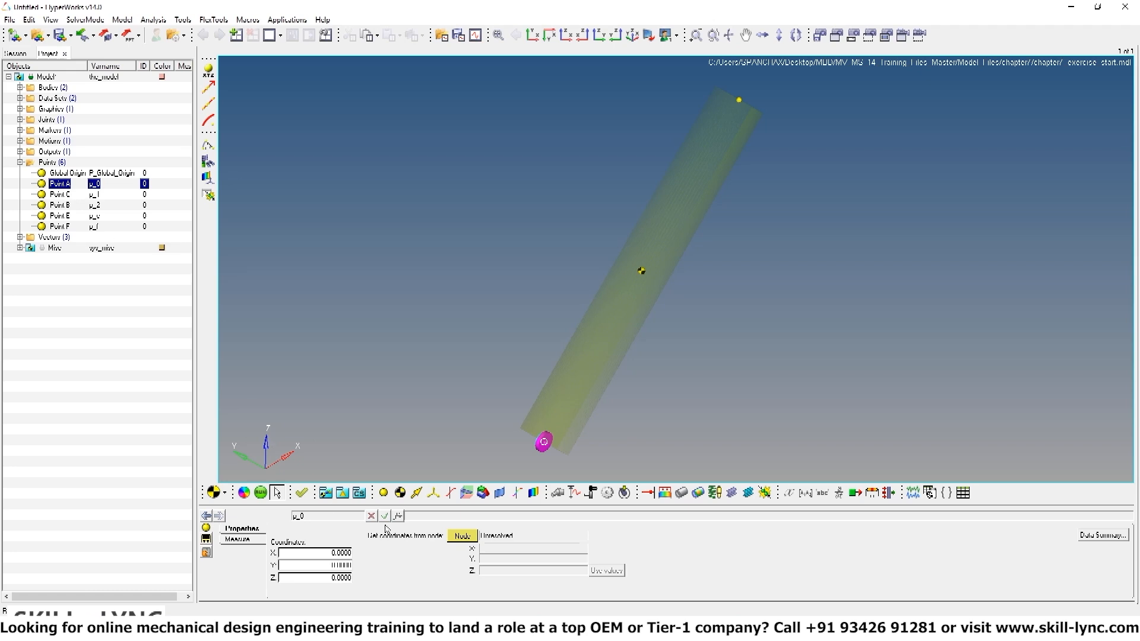
click(329, 553)
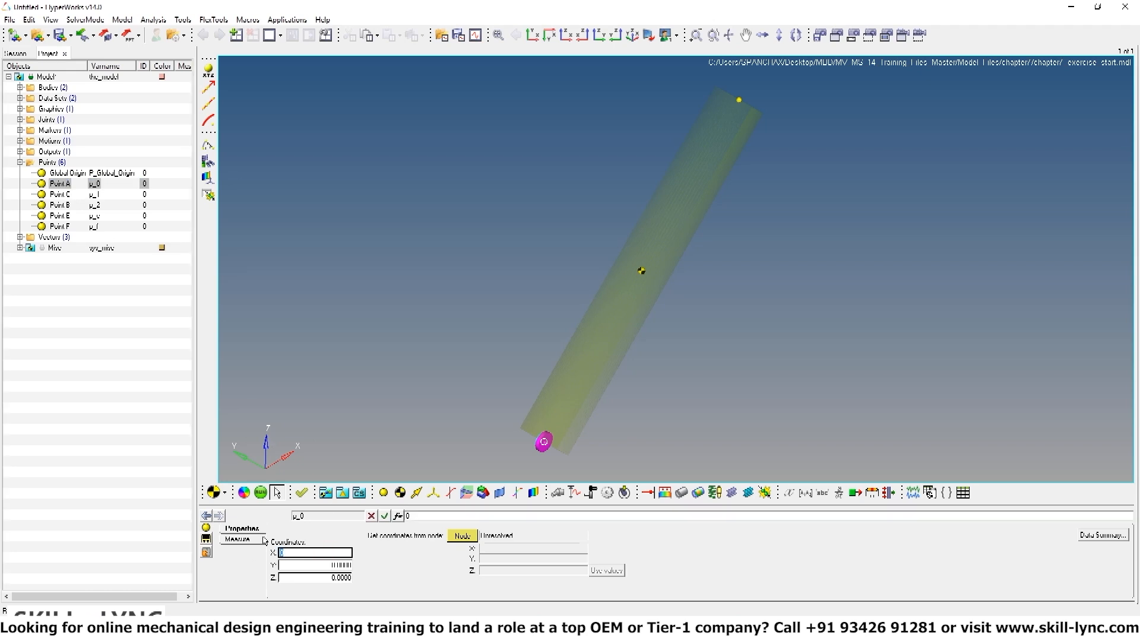
key(Tab)
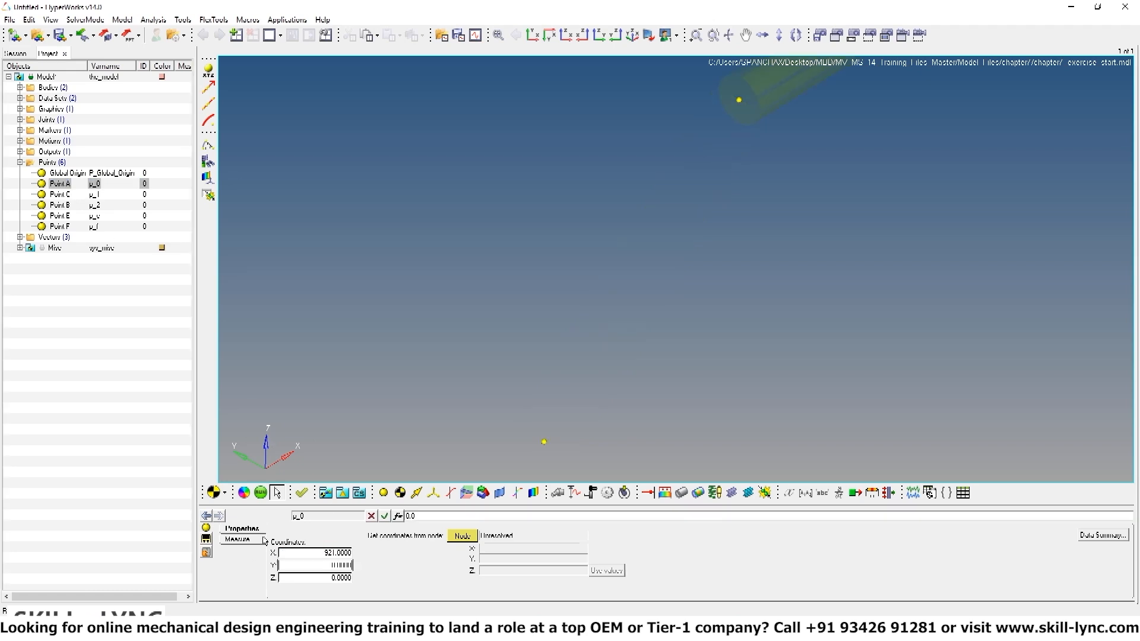
text(580)
click(316, 577)
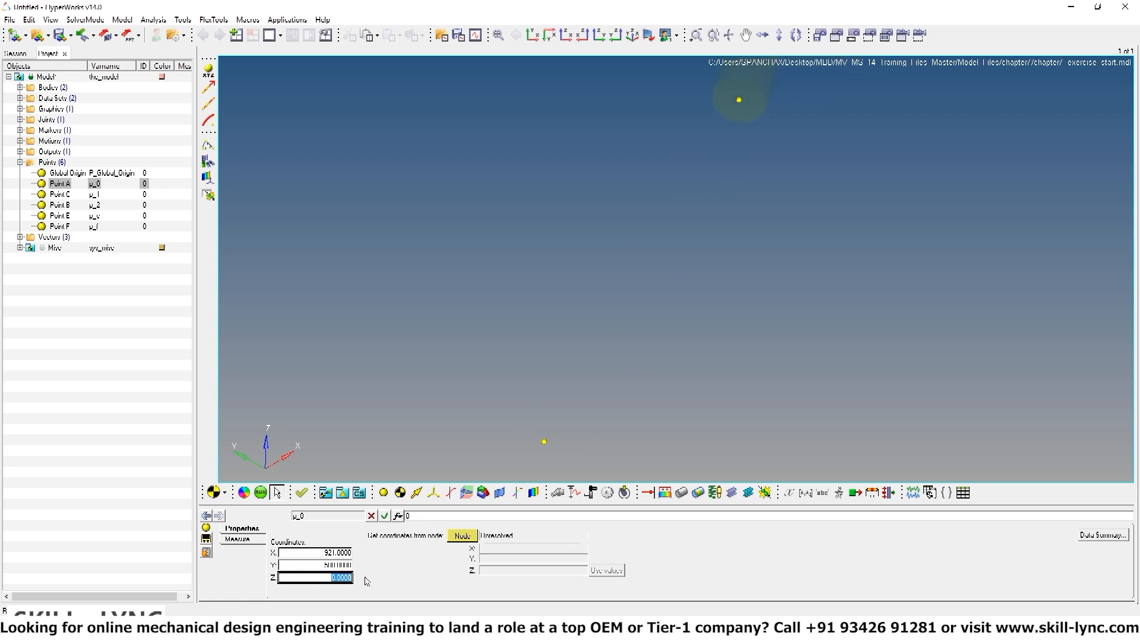
text(0)
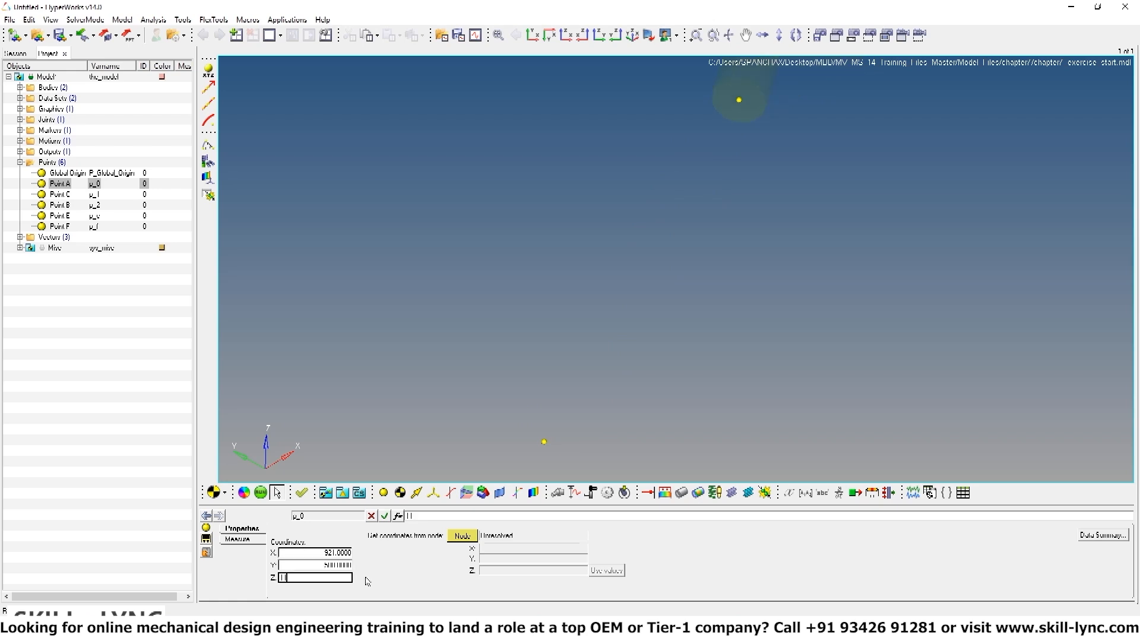
key(Return)
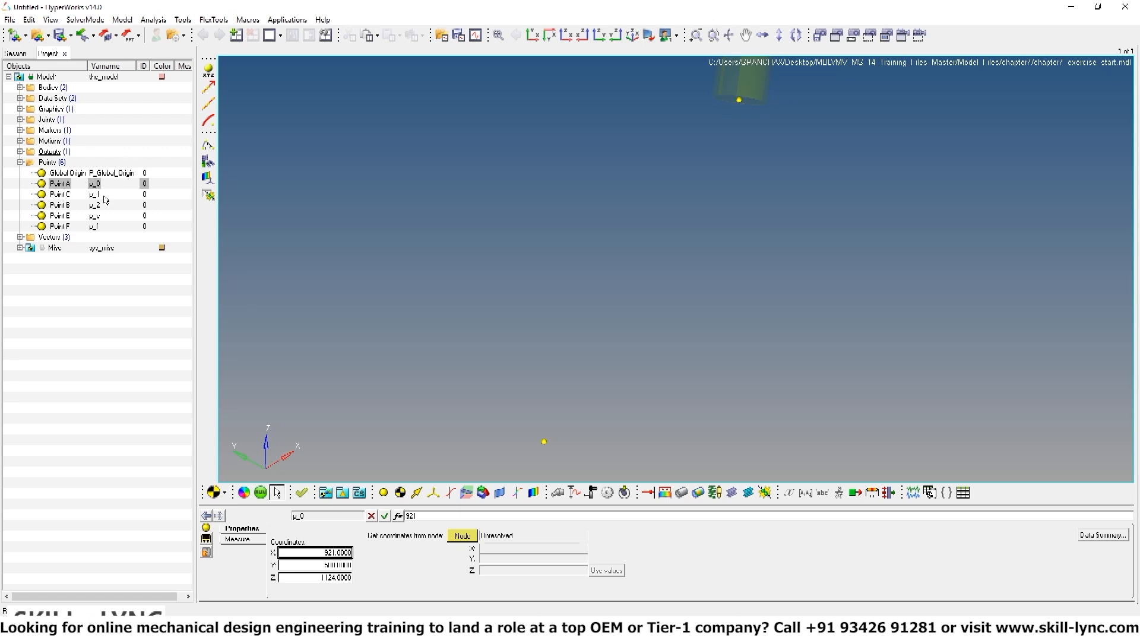
Replace the midpoint expressions of Point B with the fixed coordinates X 918, Y 500 and Z 1114
click(81, 206)
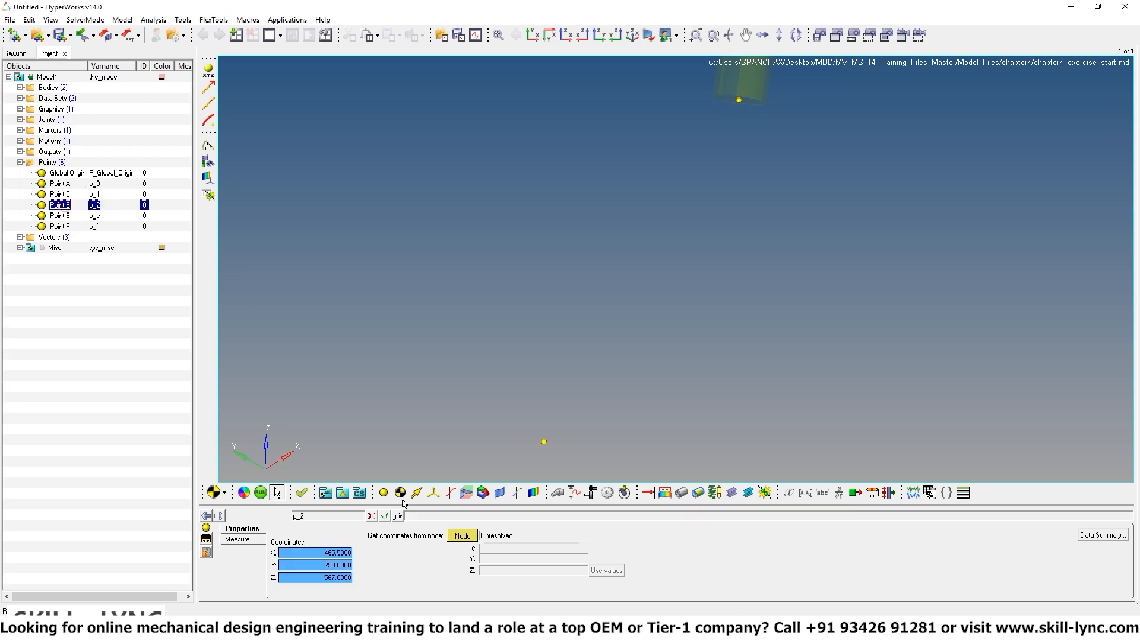
drag(337, 553, 324, 553)
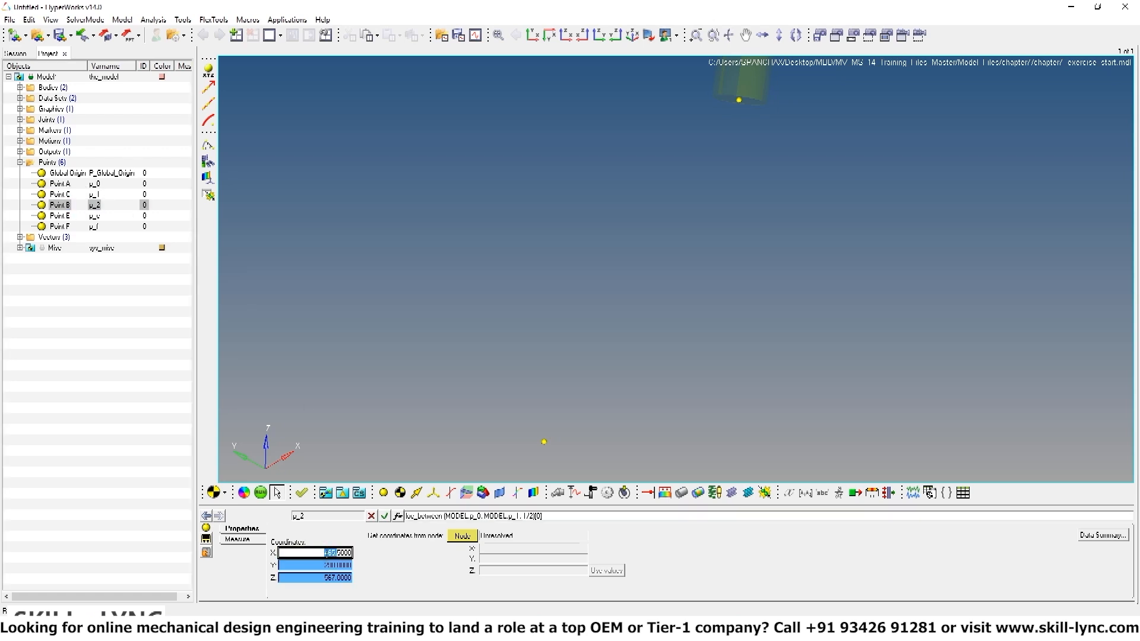
double_click(324, 554)
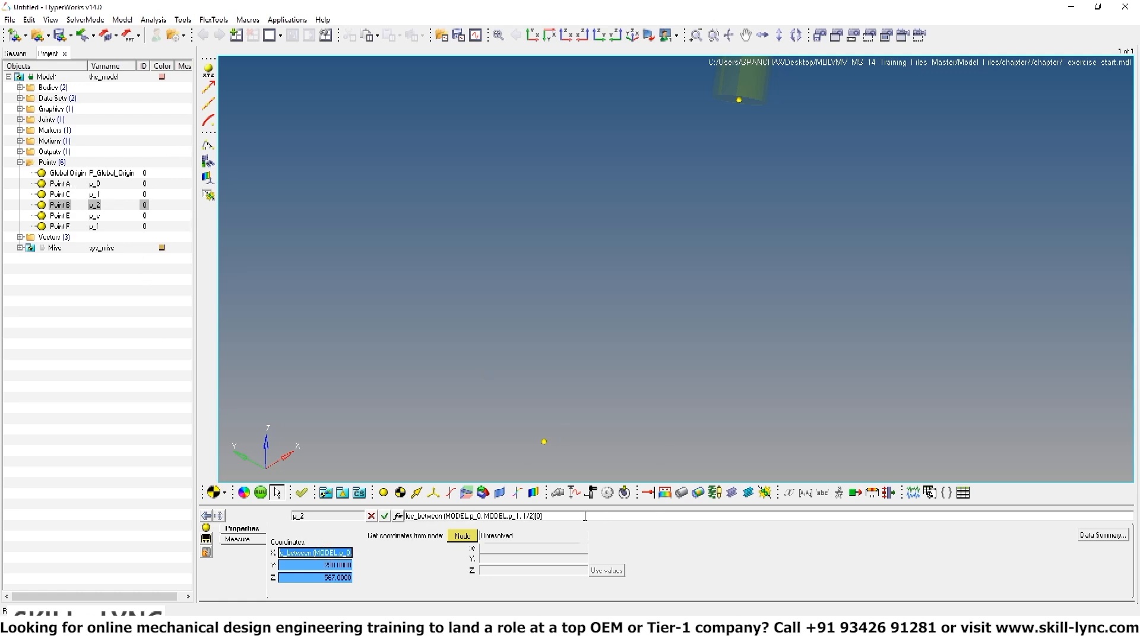
click(580, 514)
key(BackSpace)
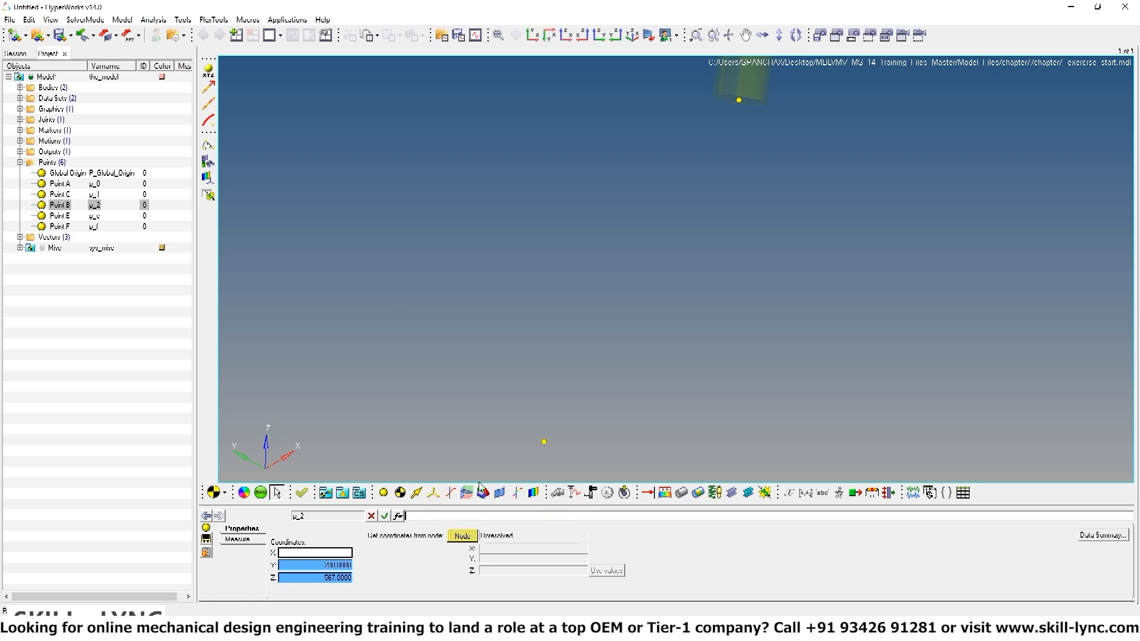
text(918)
click(345, 566)
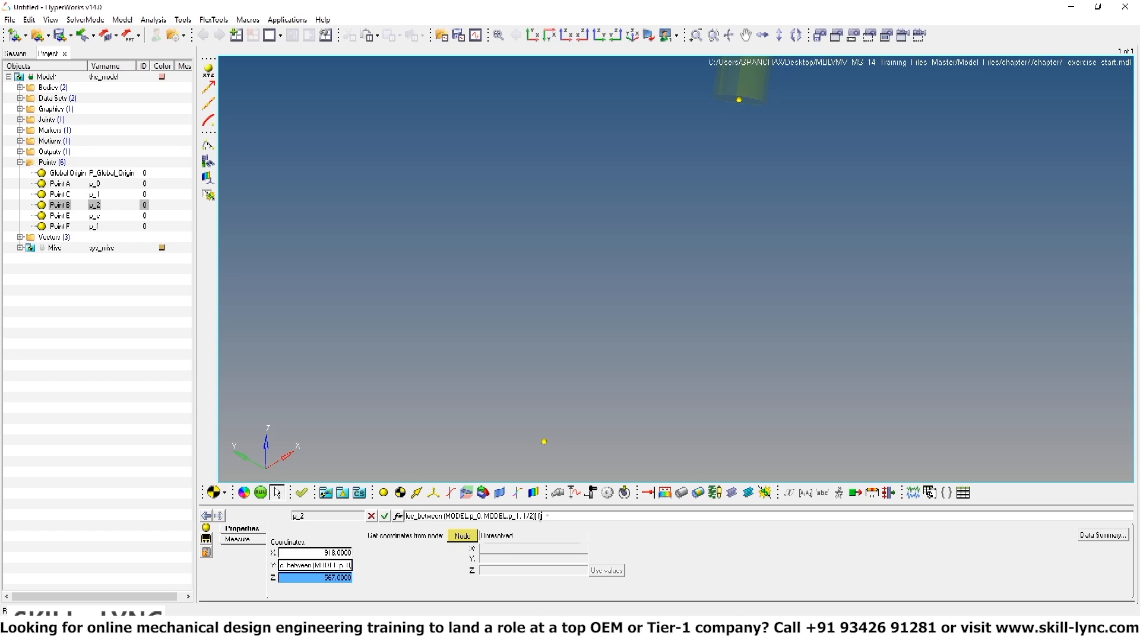
drag(547, 516, 368, 522)
key(Delete)
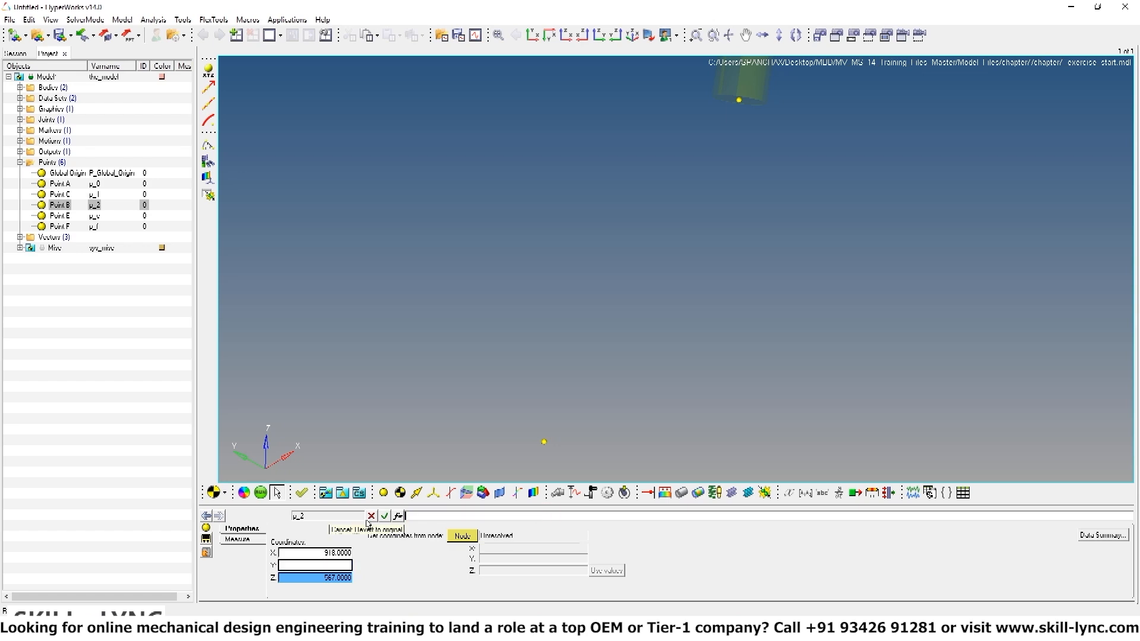
text(500)
key(Tab)
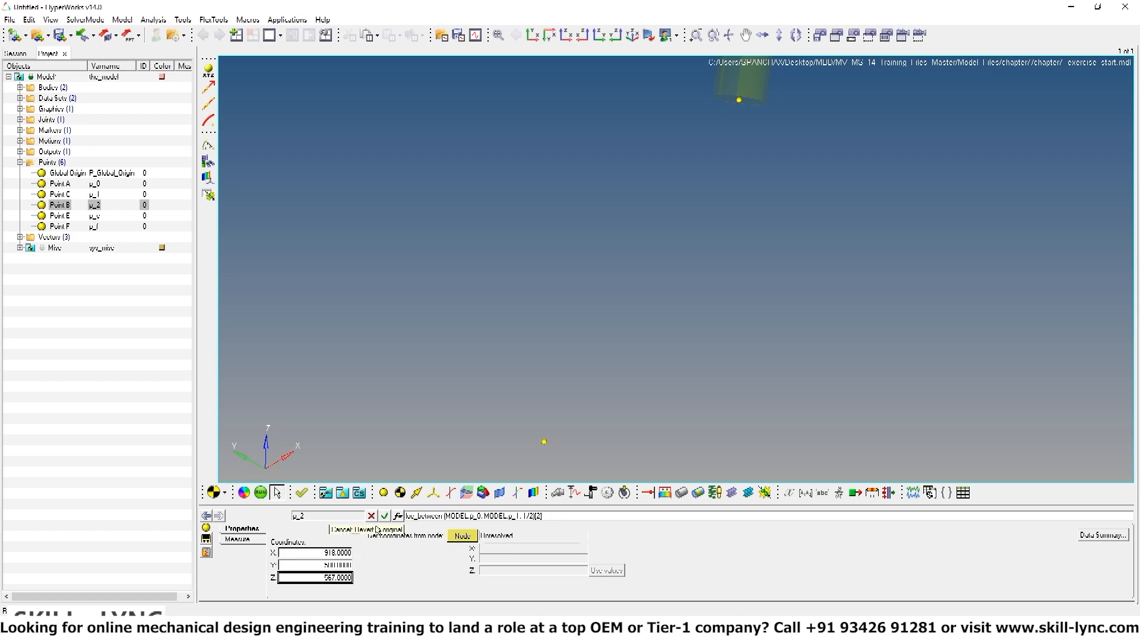
click(331, 577)
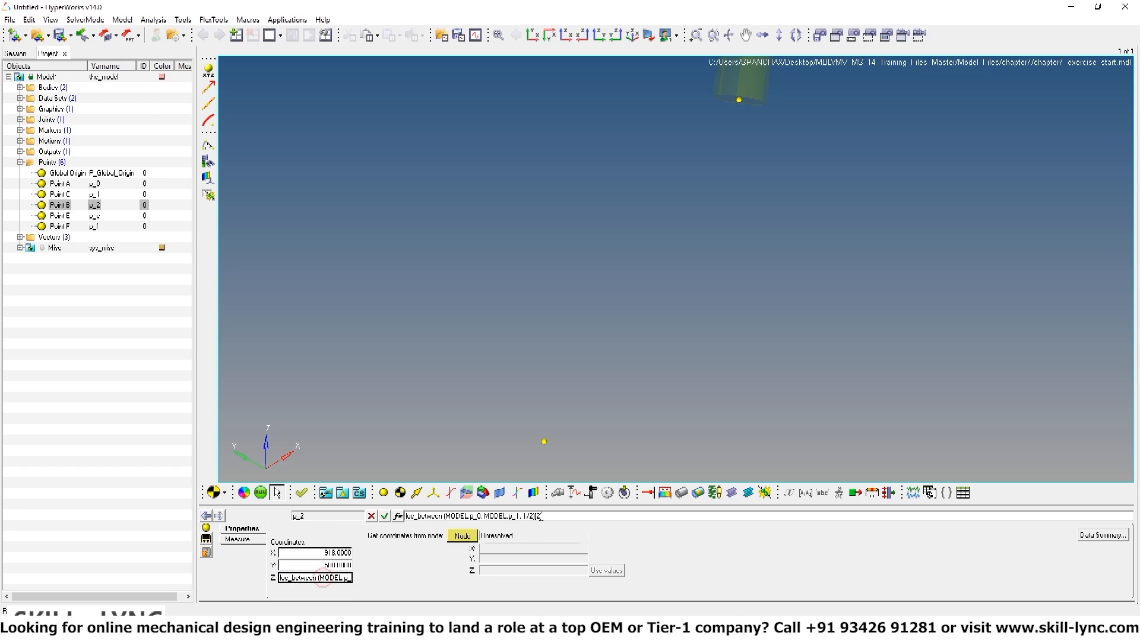
drag(546, 513, 392, 514)
key(Delete)
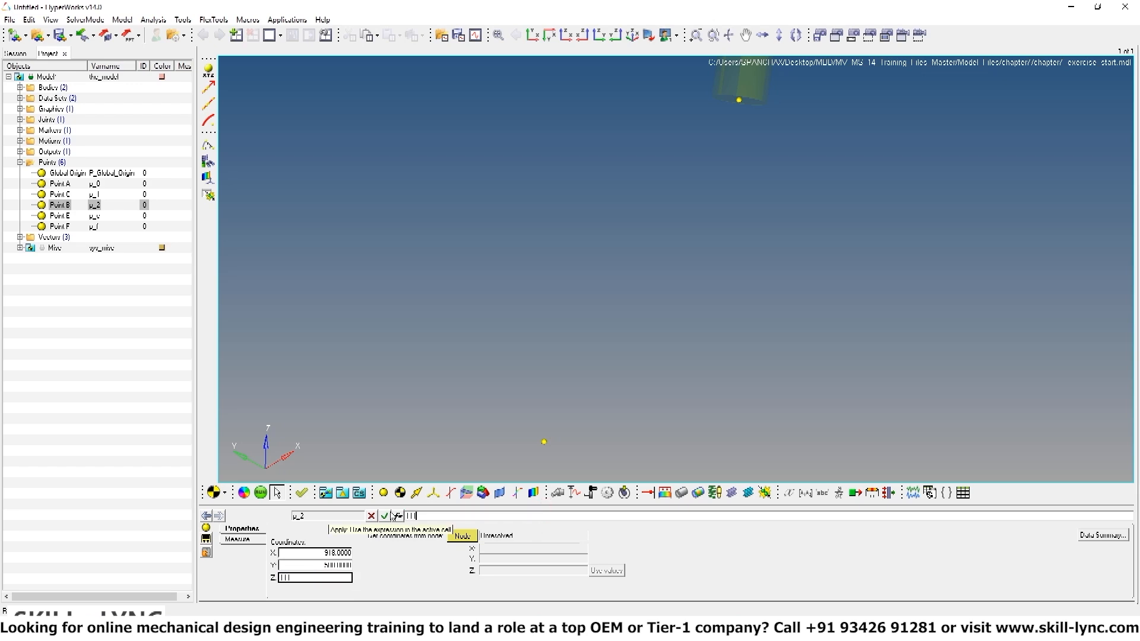
text(1114)
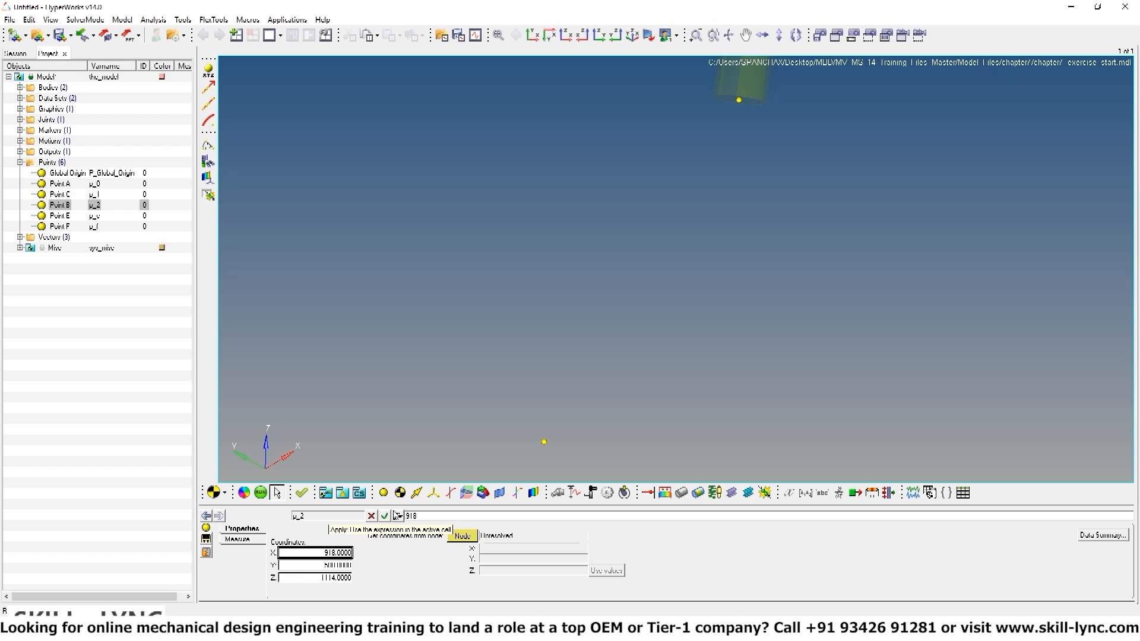
Set the coordinates of Point C to X 915, Y 500 and Z 1104
click(445, 363)
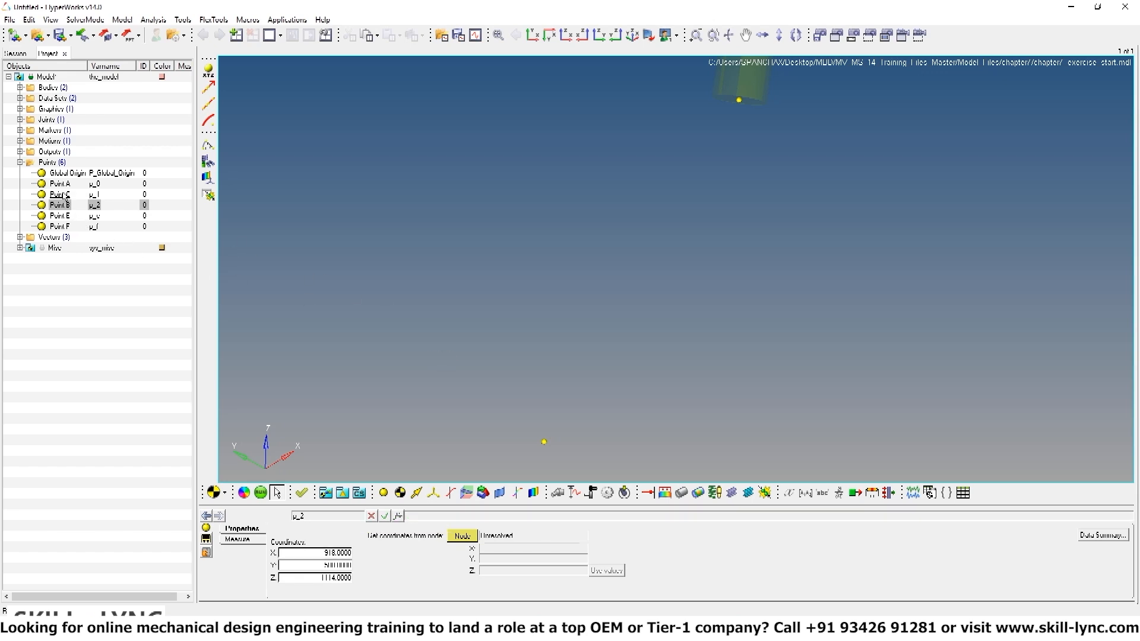
click(60, 194)
click(331, 553)
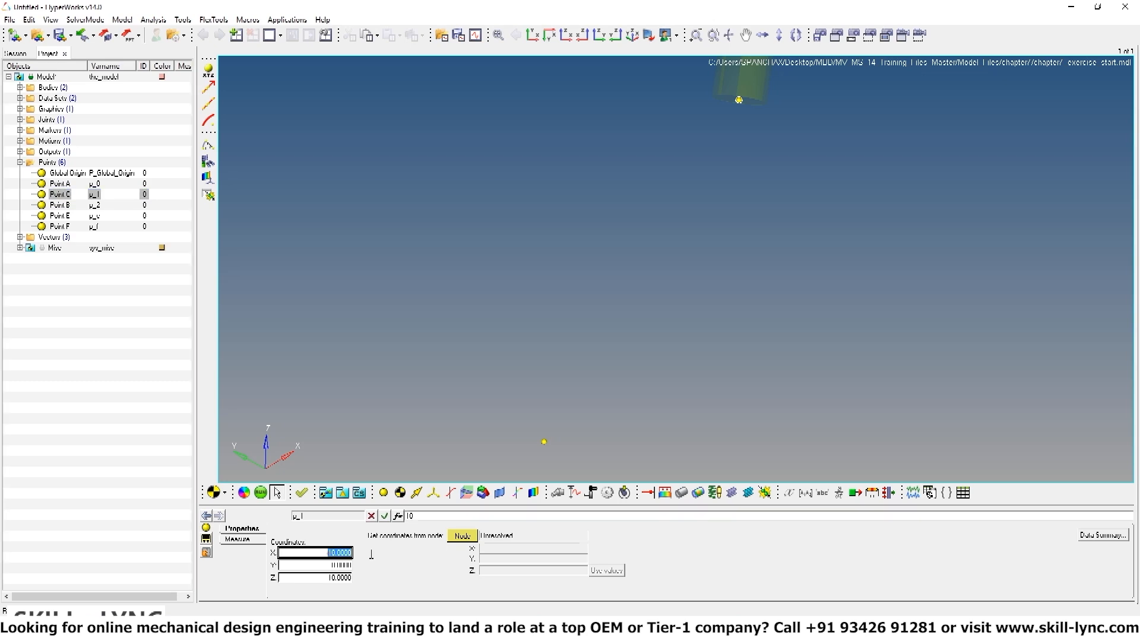
text(915)
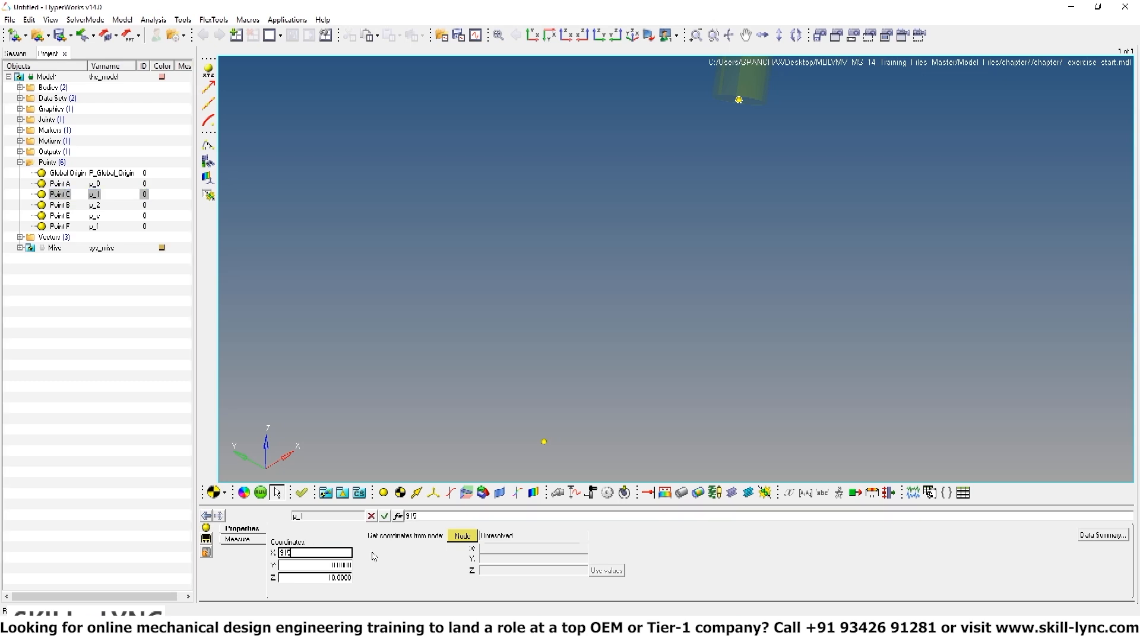
key(Return)
click(326, 566)
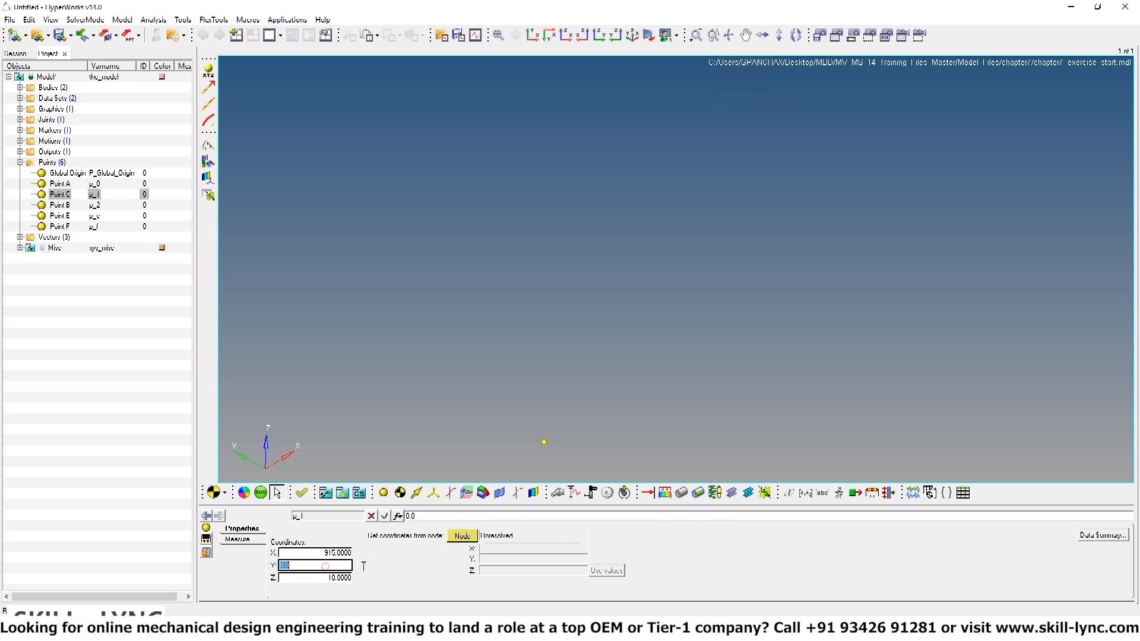
text(500)
key(Tab)
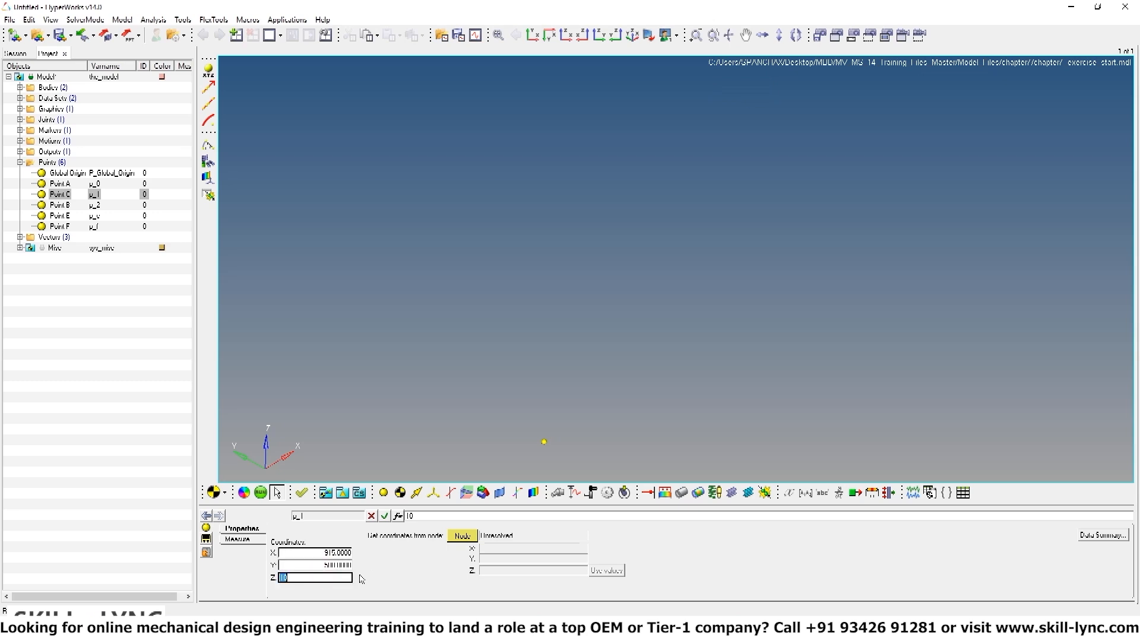
text(1104)
key(Tab)
click(359, 403)
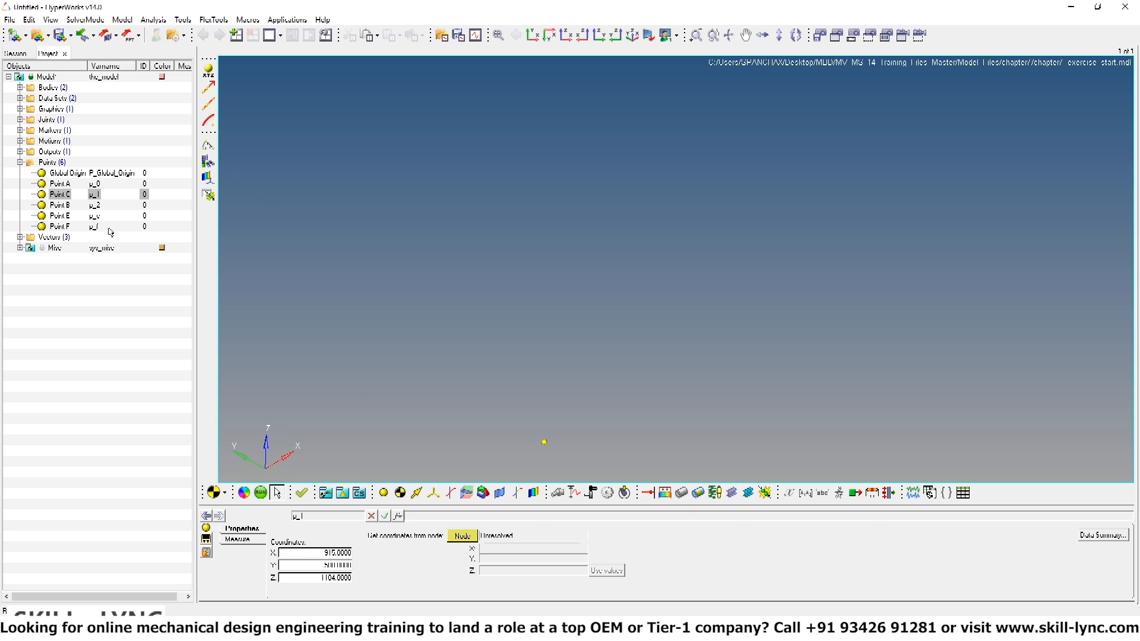
Set the coordinates of Point E to X 878, Y 500 and Z 1108
click(60, 216)
double_click(325, 552)
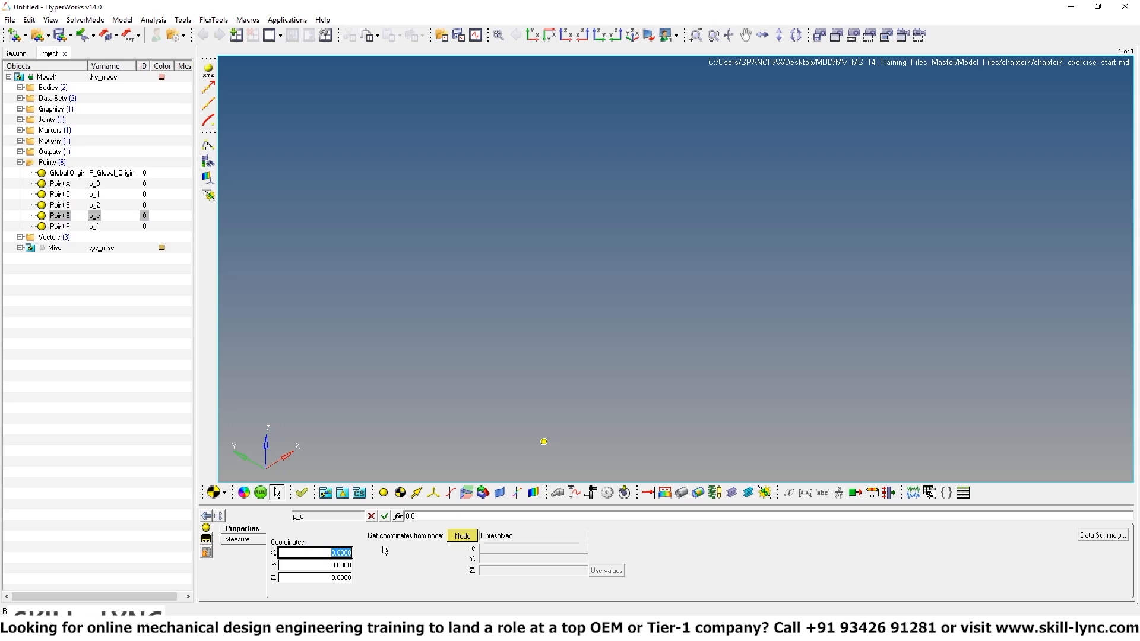
text(878)
double_click(349, 565)
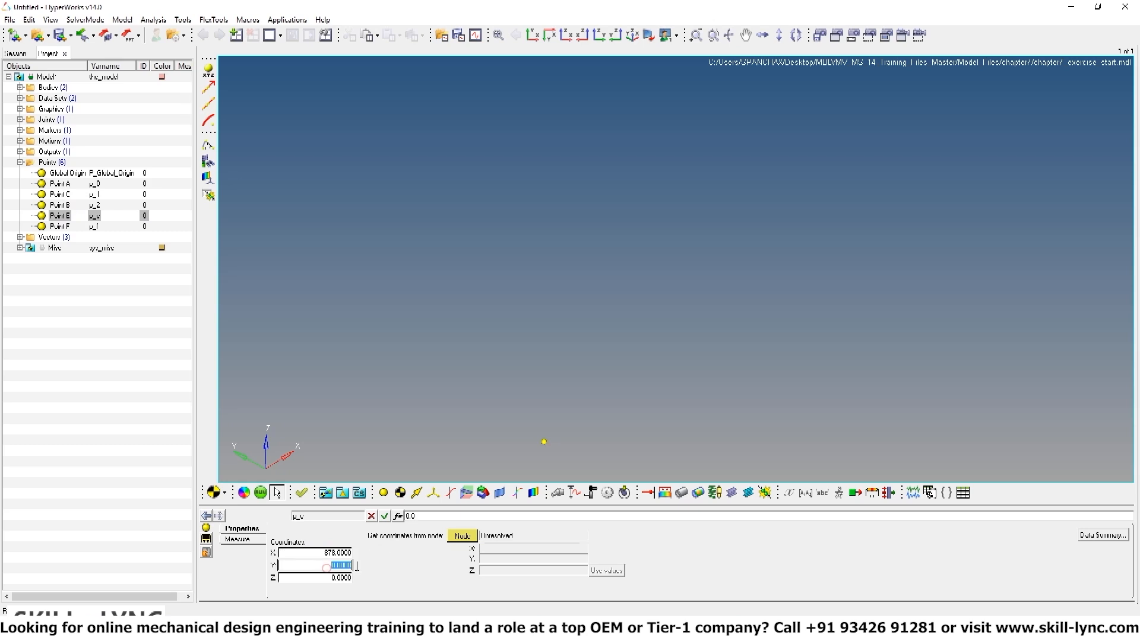
text(500)
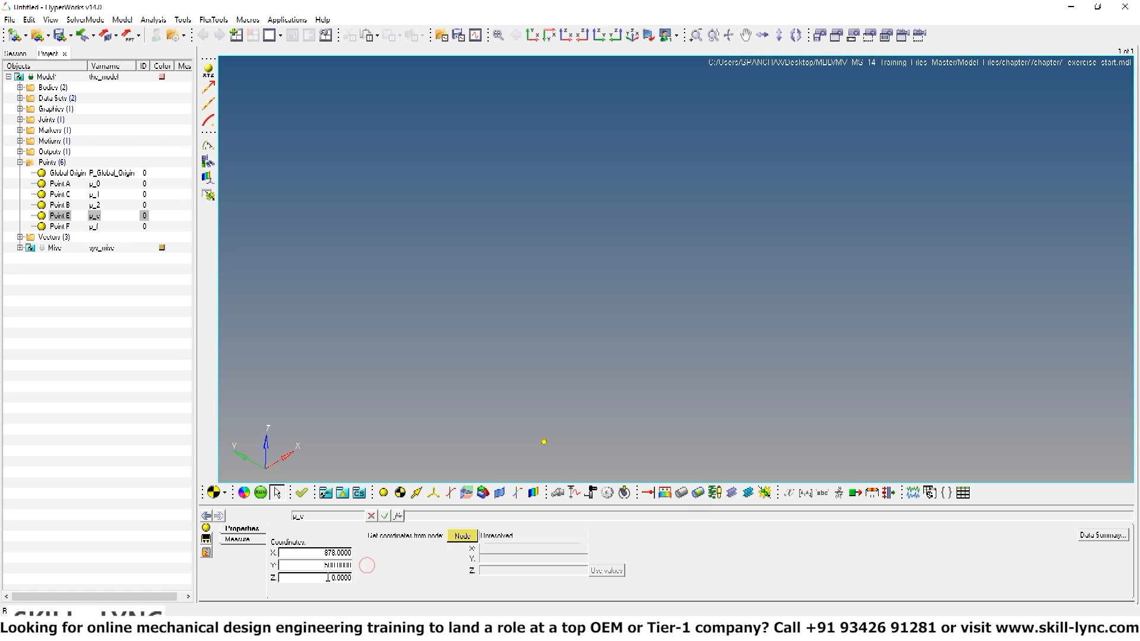
double_click(325, 577)
key(BackSpace)
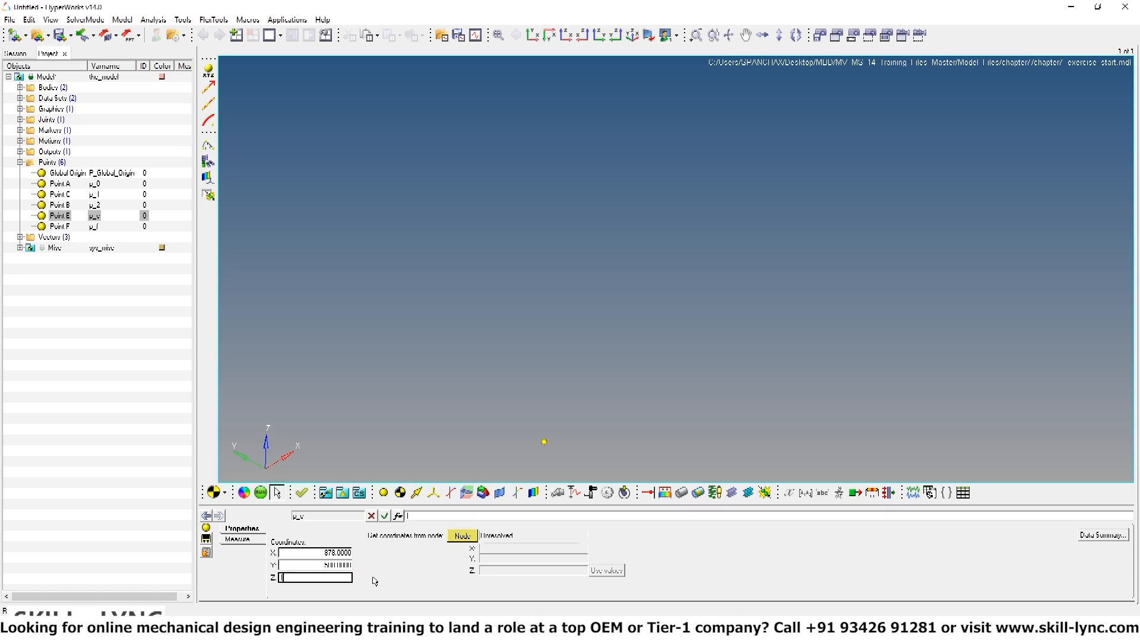
key(Return)
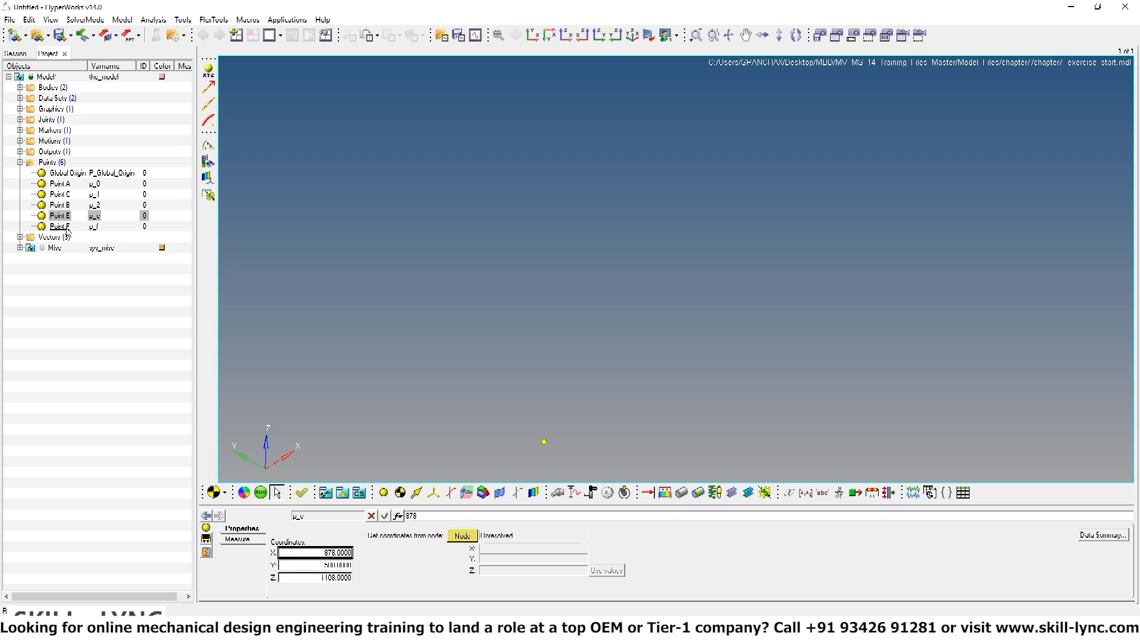
Set the coordinates of Point F to X 878, Y 580 and Z 1118
click(61, 226)
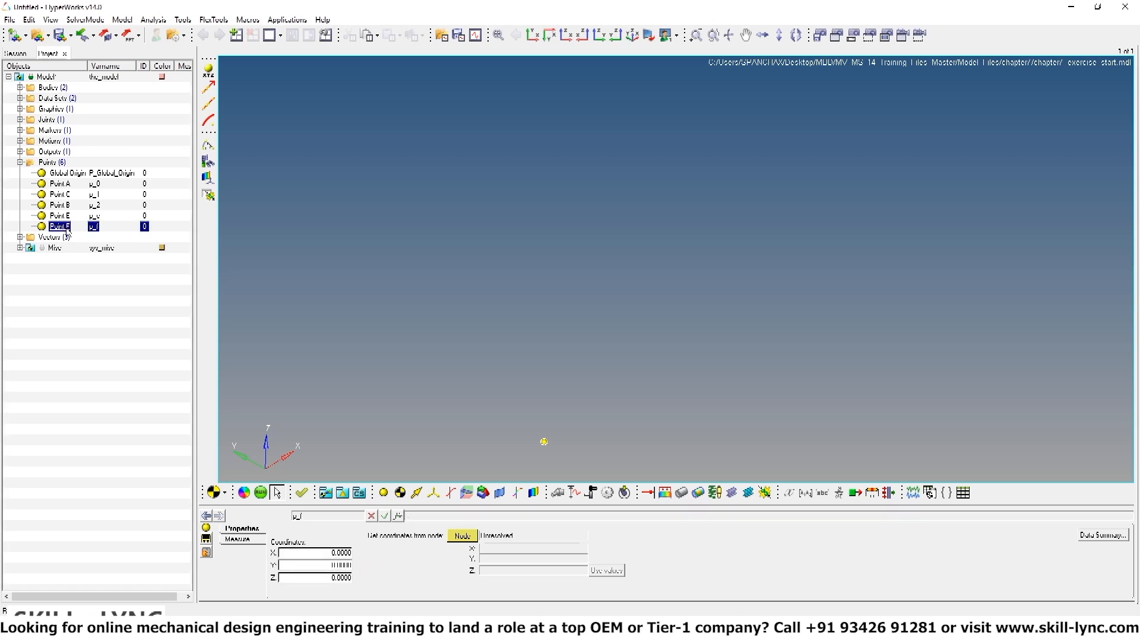
double_click(328, 553)
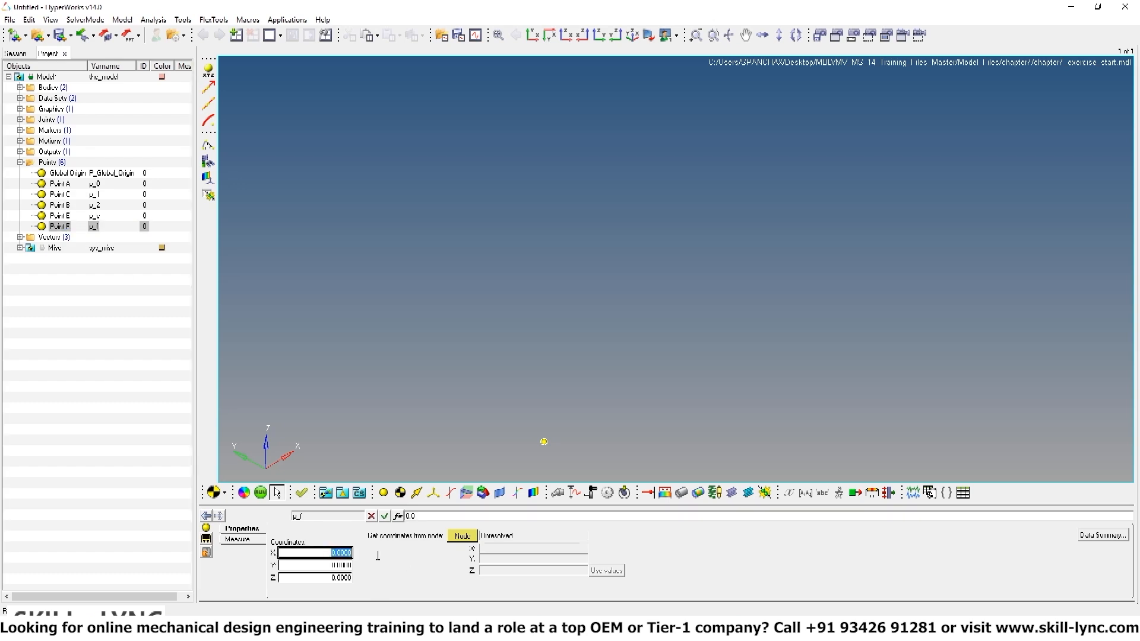
text(878)
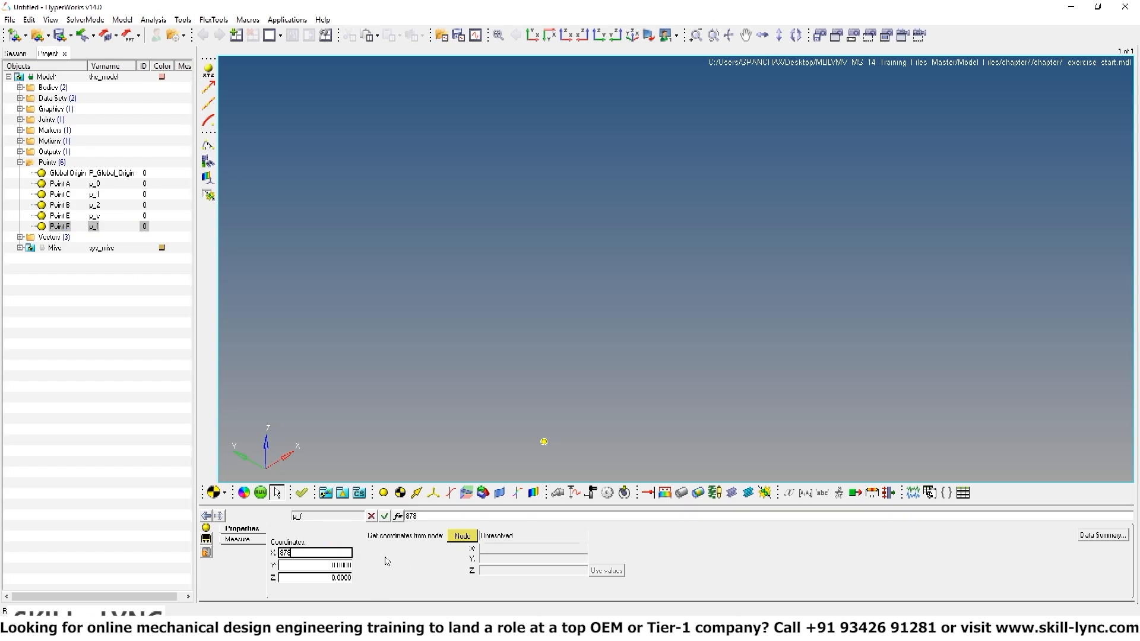
click(405, 574)
drag(320, 565, 354, 564)
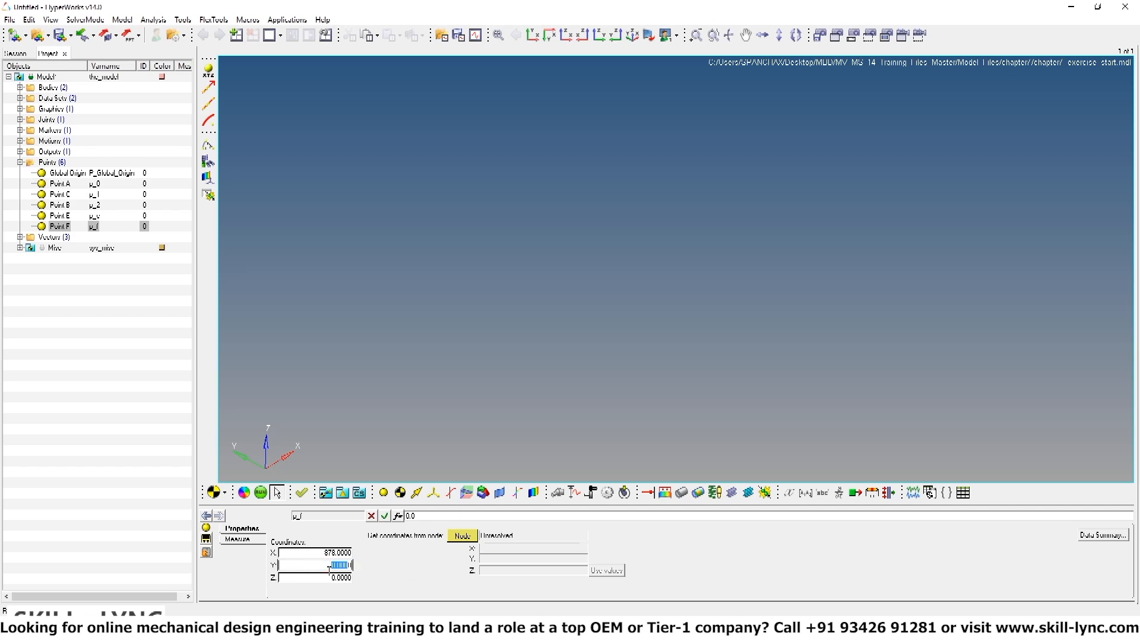
double_click(328, 567)
text(580)
double_click(348, 577)
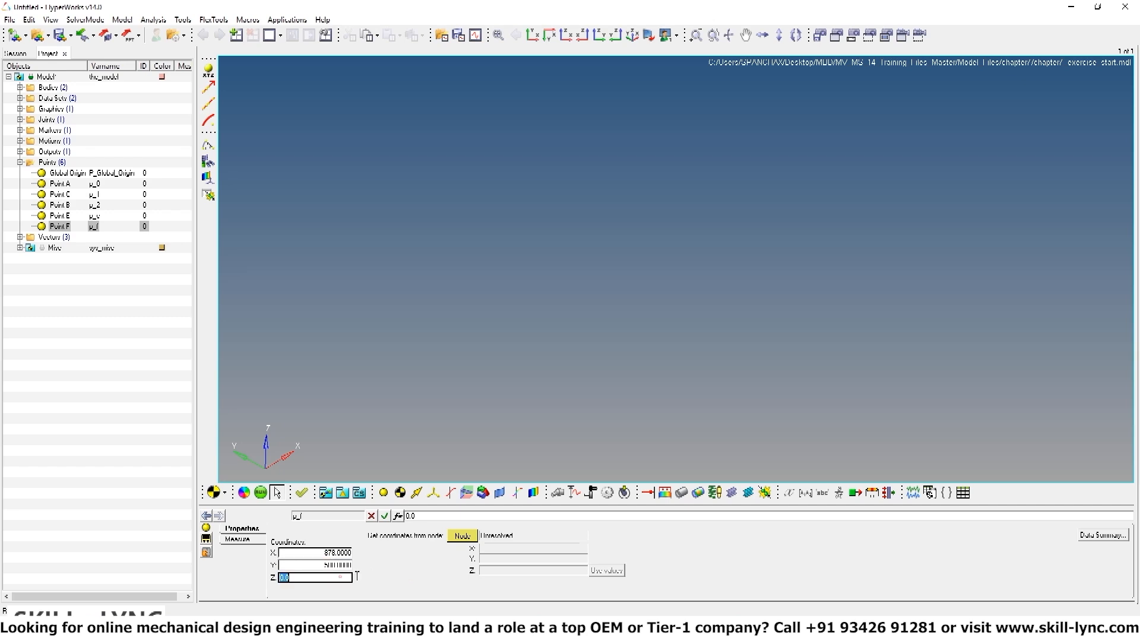
key(BackSpace)
key(Return)
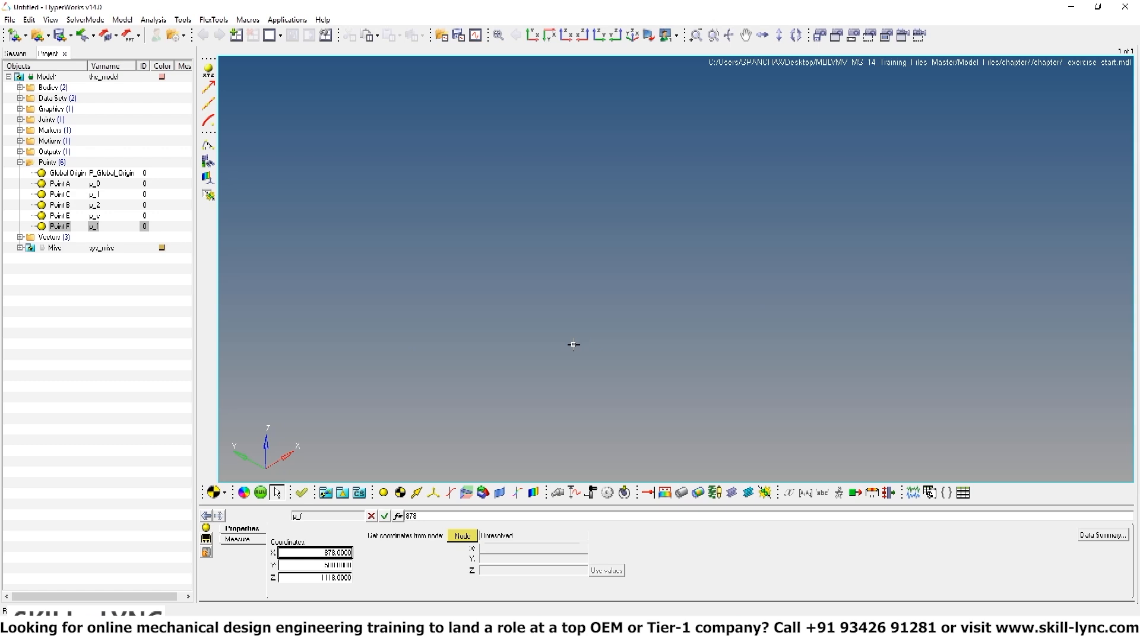
click(583, 323)
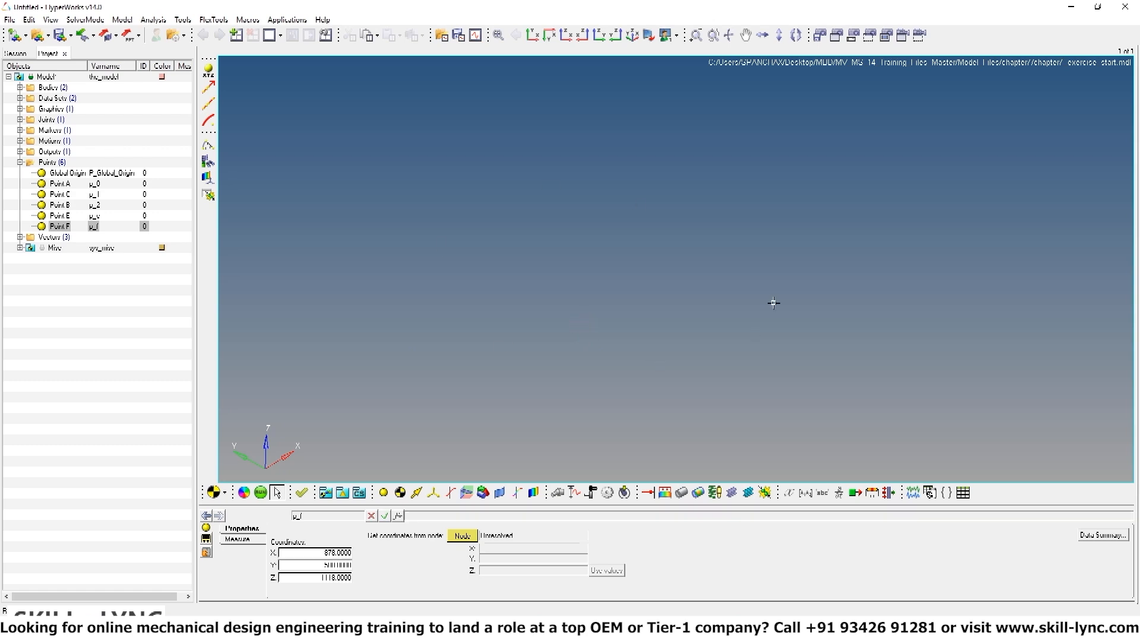
Create one equally spaced point along the vector from Point C to Point E, keeping its values as parametric equations
ctrl+drag(845, 390, 579, 284)
scroll(704, 296, down, 2)
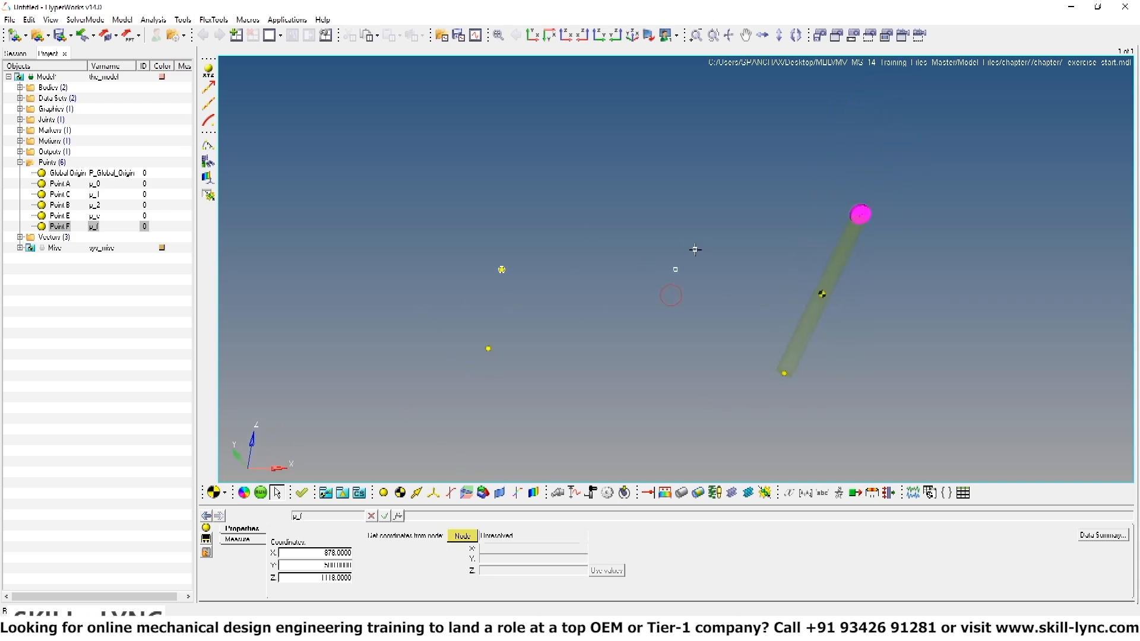
ctrl+drag(694, 247, 475, 304)
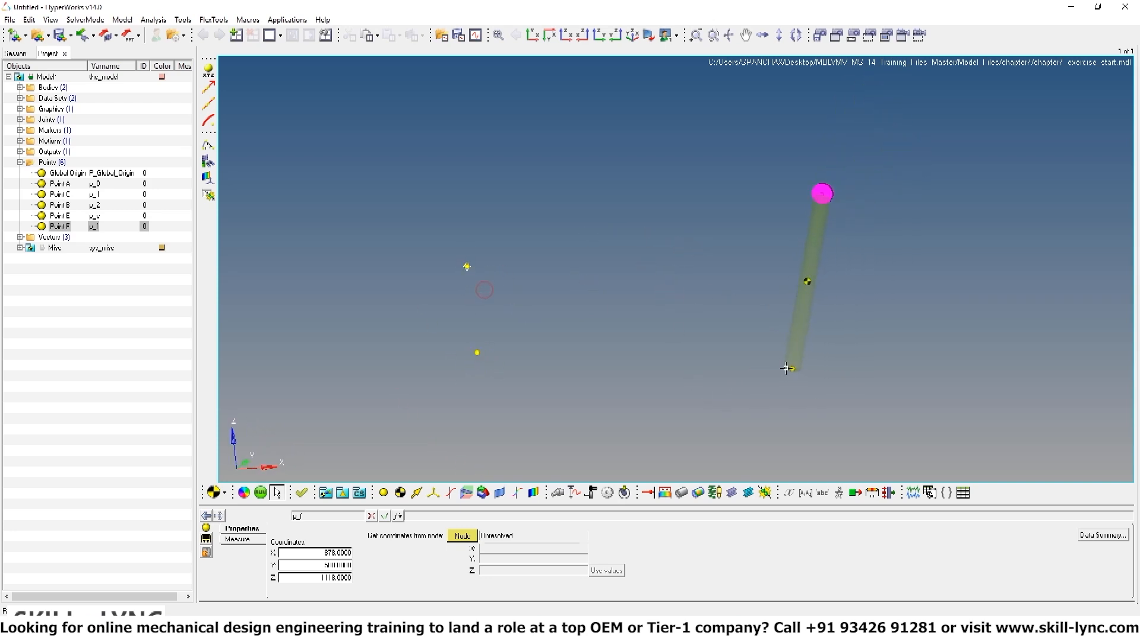
ctrl+scroll(649, 364, up, 1)
ctrl+right_drag(658, 368, 713, 368)
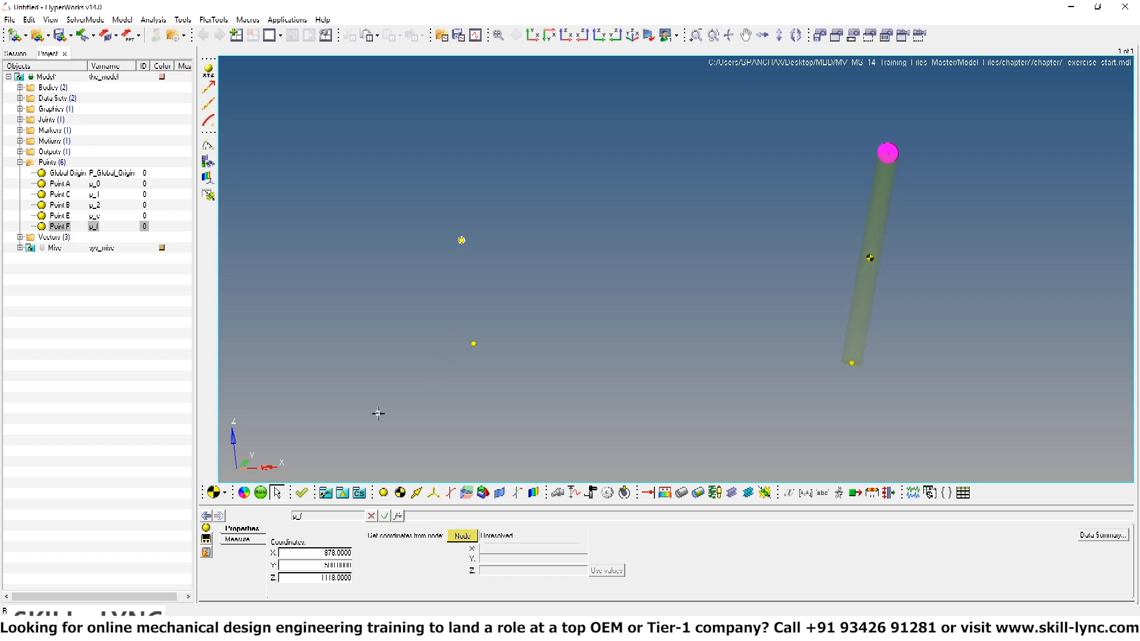
click(207, 89)
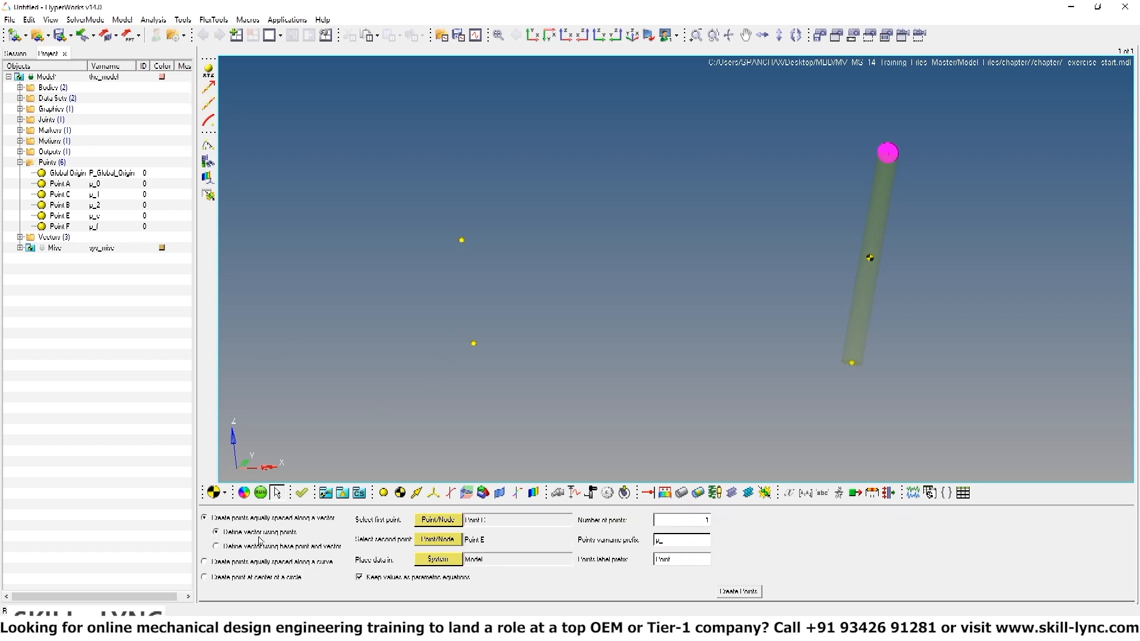
double_click(447, 520)
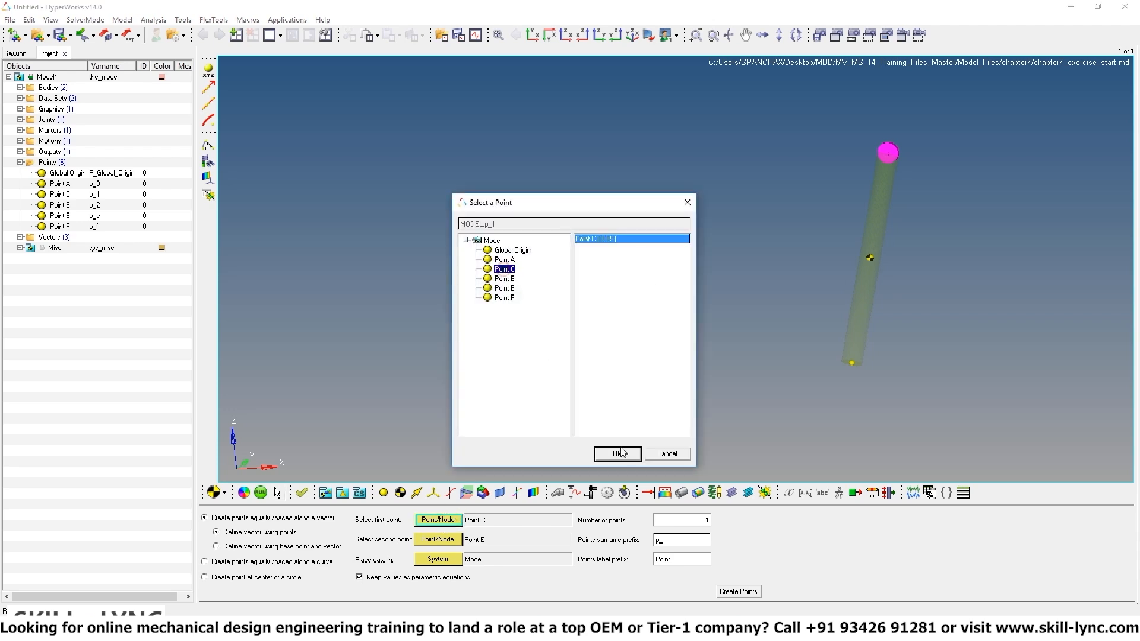
click(617, 454)
double_click(447, 539)
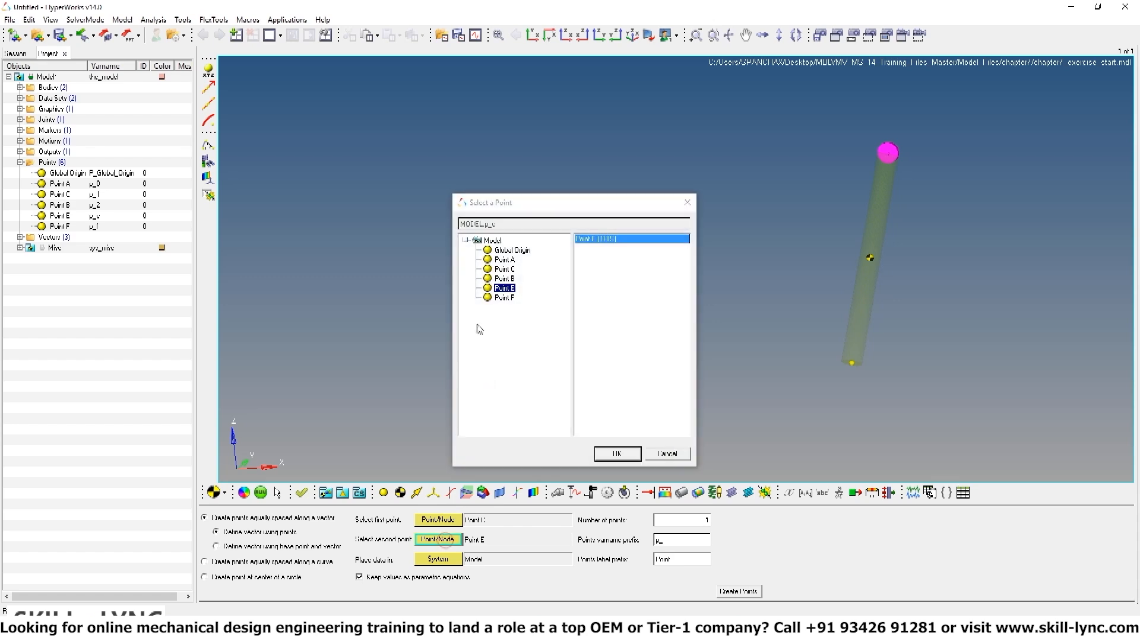
click(618, 453)
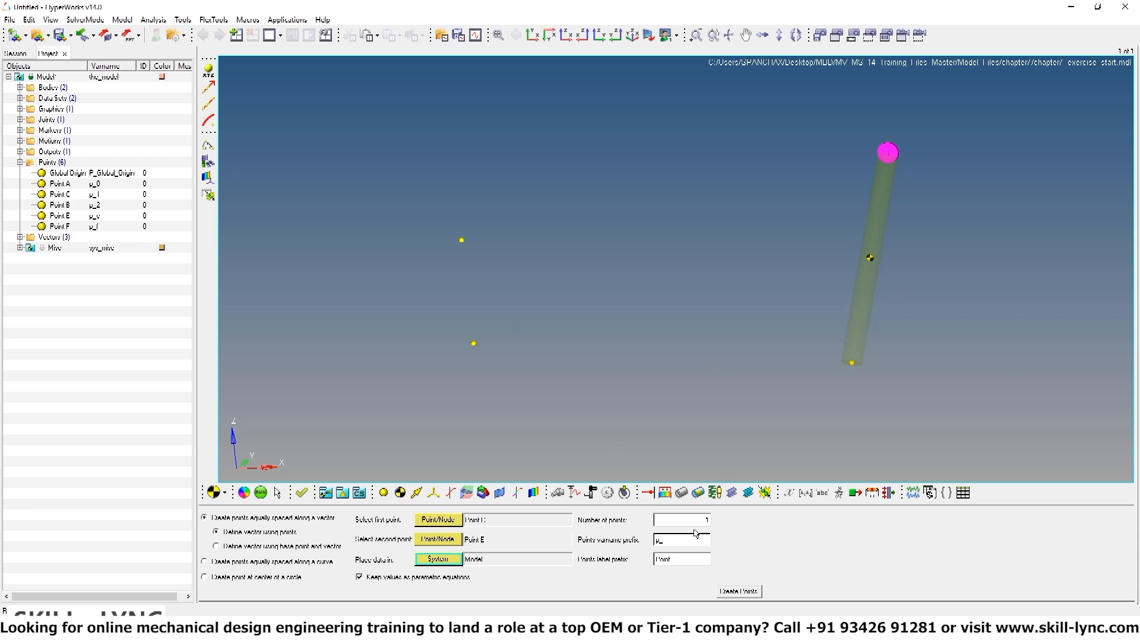
click(748, 595)
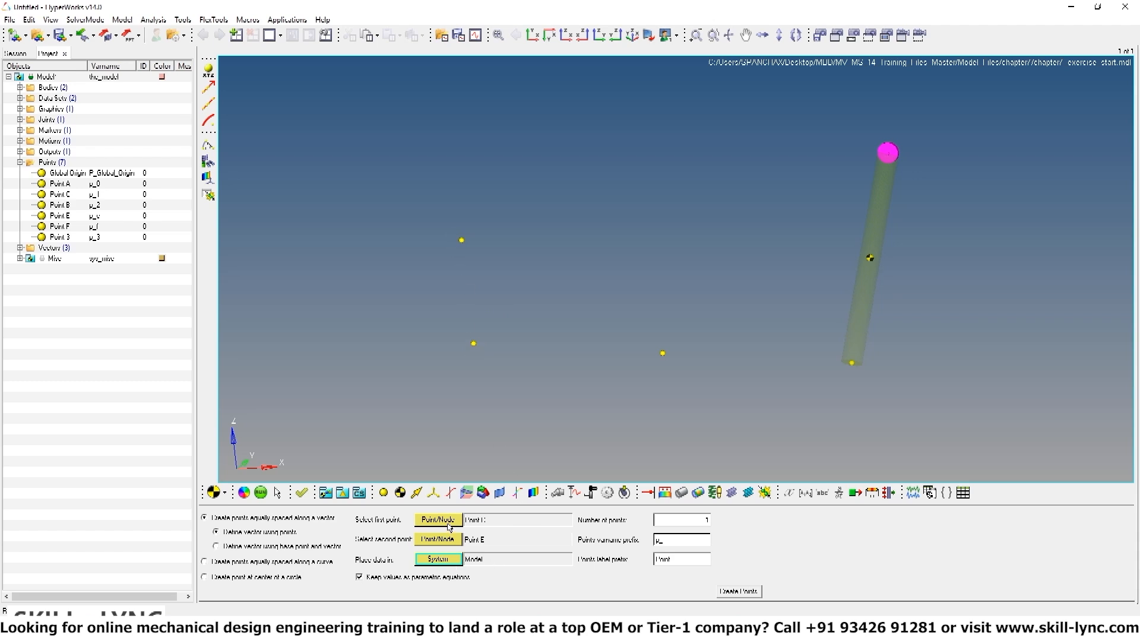
Create one equally spaced parametric point along the vector from Point E to Point F
double_click(448, 522)
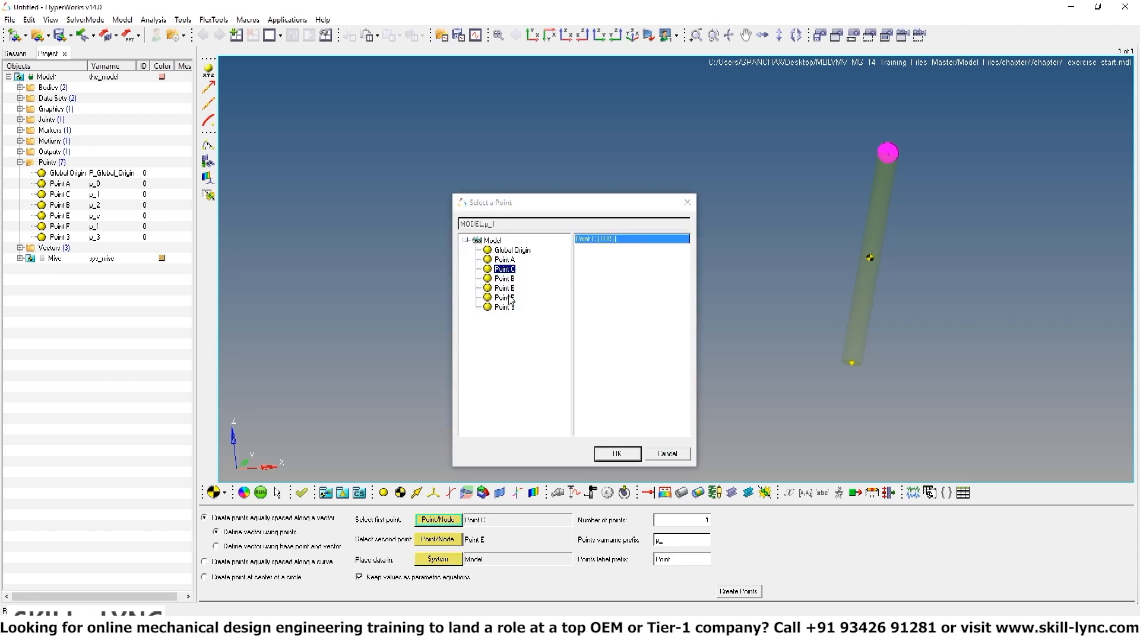
click(504, 298)
click(617, 453)
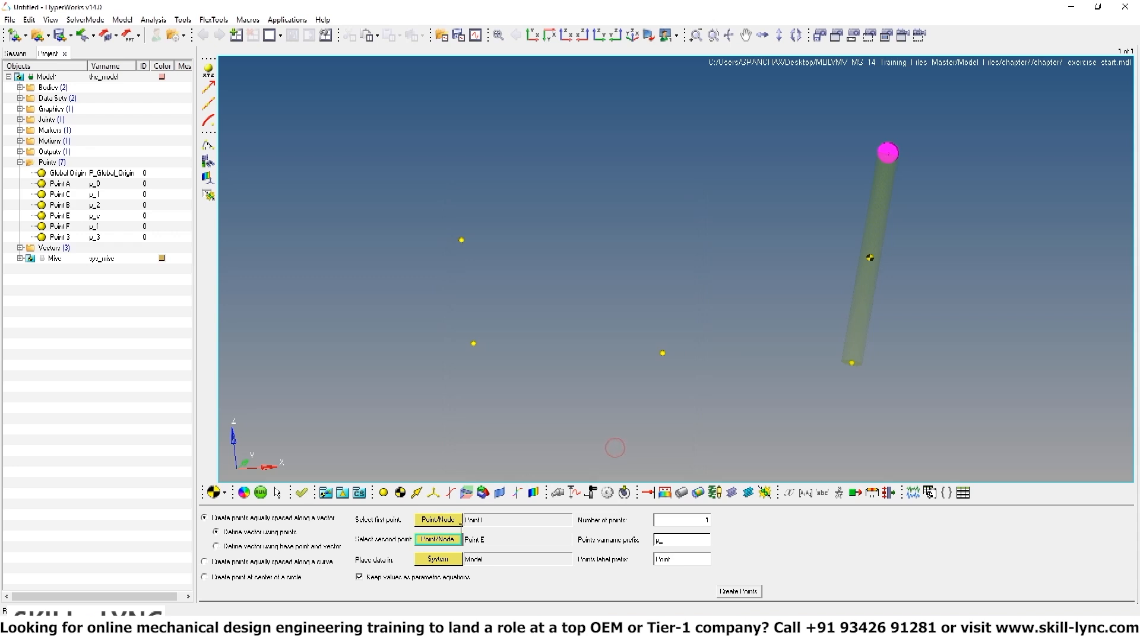
double_click(450, 542)
click(504, 299)
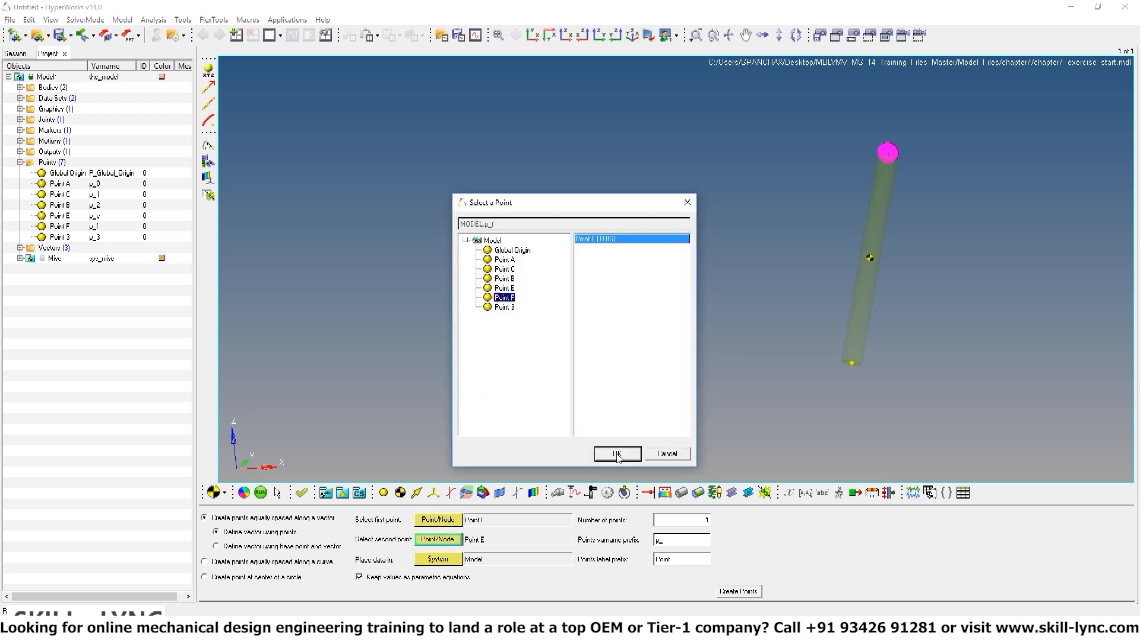
click(617, 454)
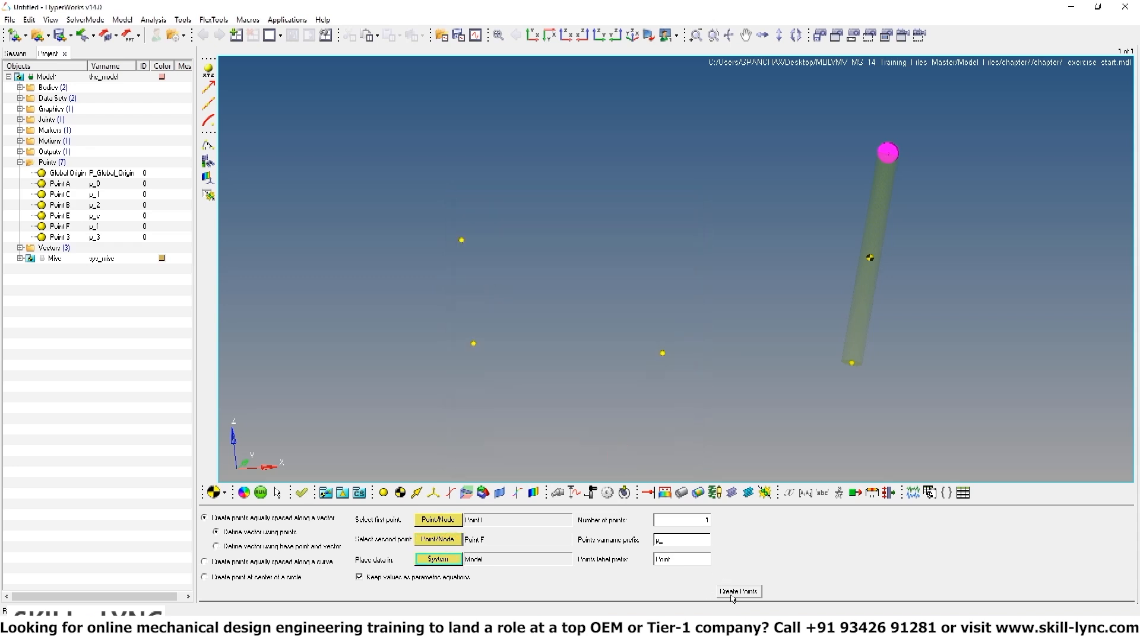
click(737, 592)
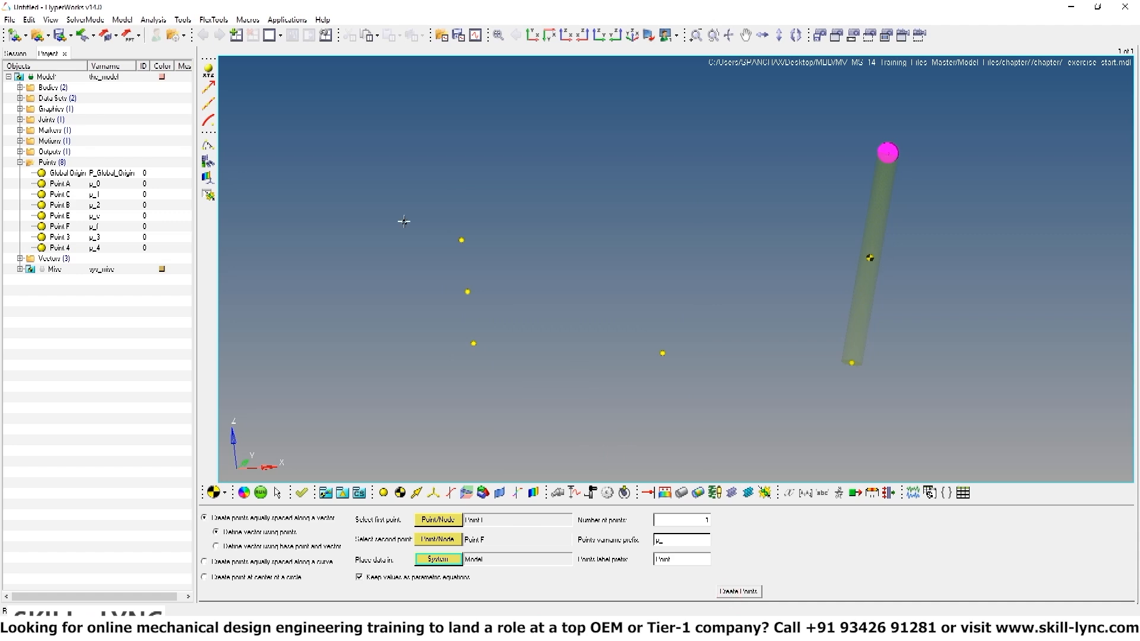
Add two single bodies to the model, keeping the default labels and variable names
ctrl+drag(510, 292, 476, 295)
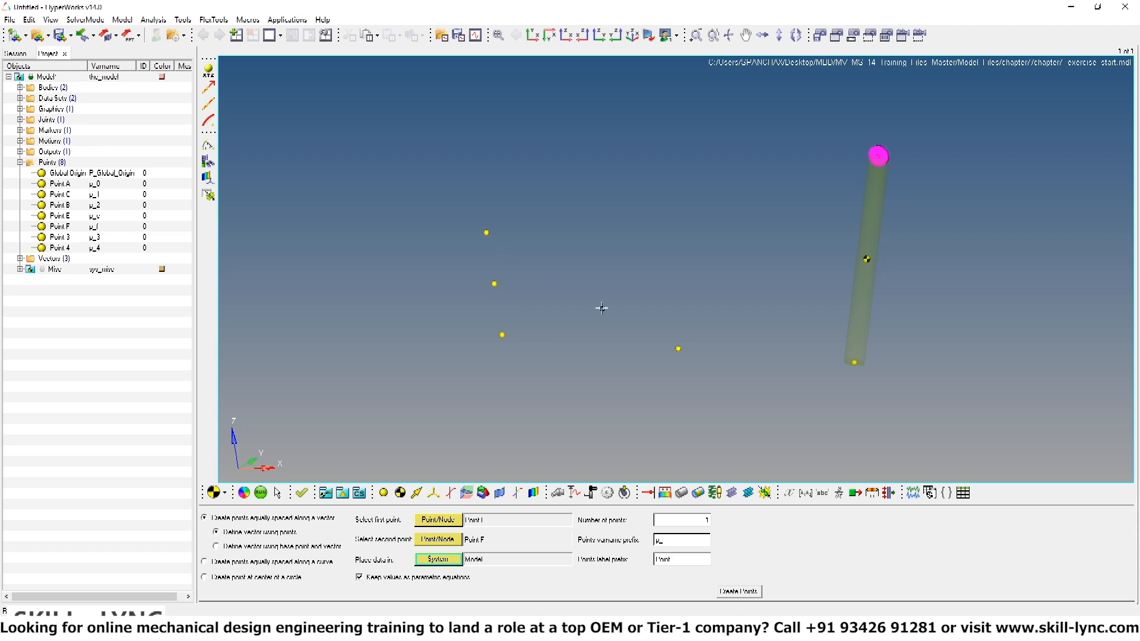
mouse_move(603, 308)
ctrl+mouse_down()
mouse_move(636, 270)
mouse_move(600, 252)
ctrl+mouse_up()
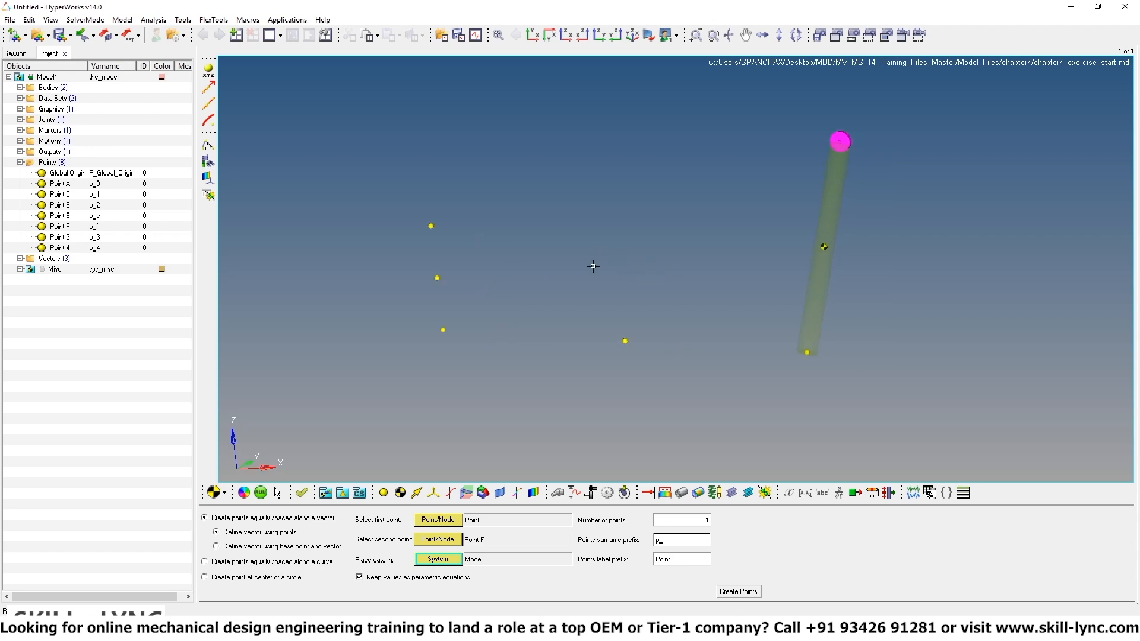
right_click(401, 497)
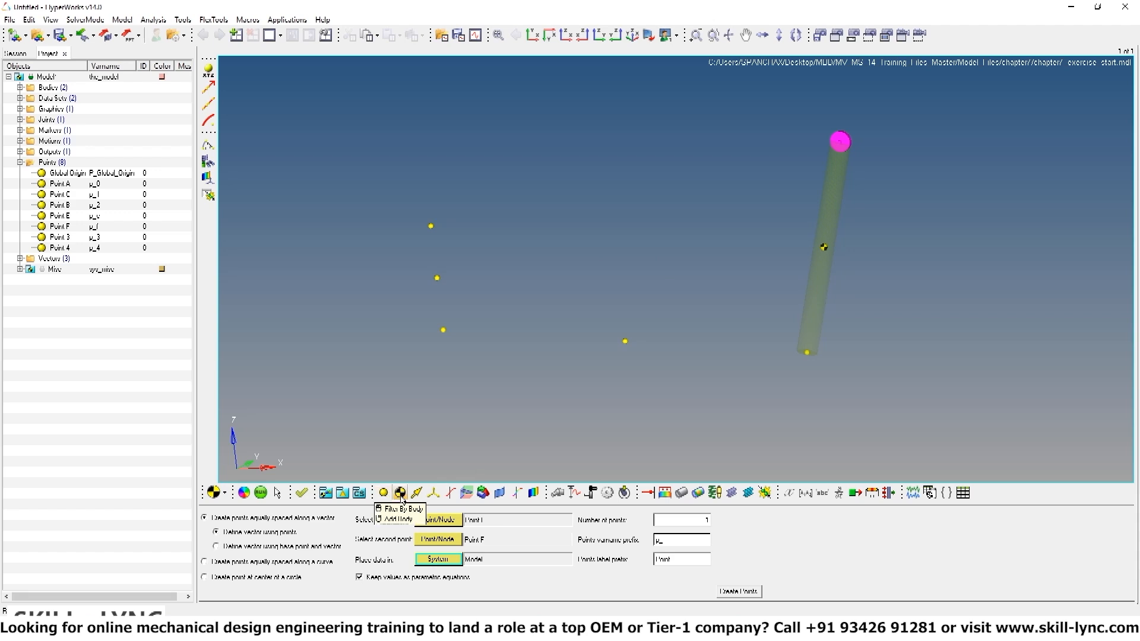
click(398, 519)
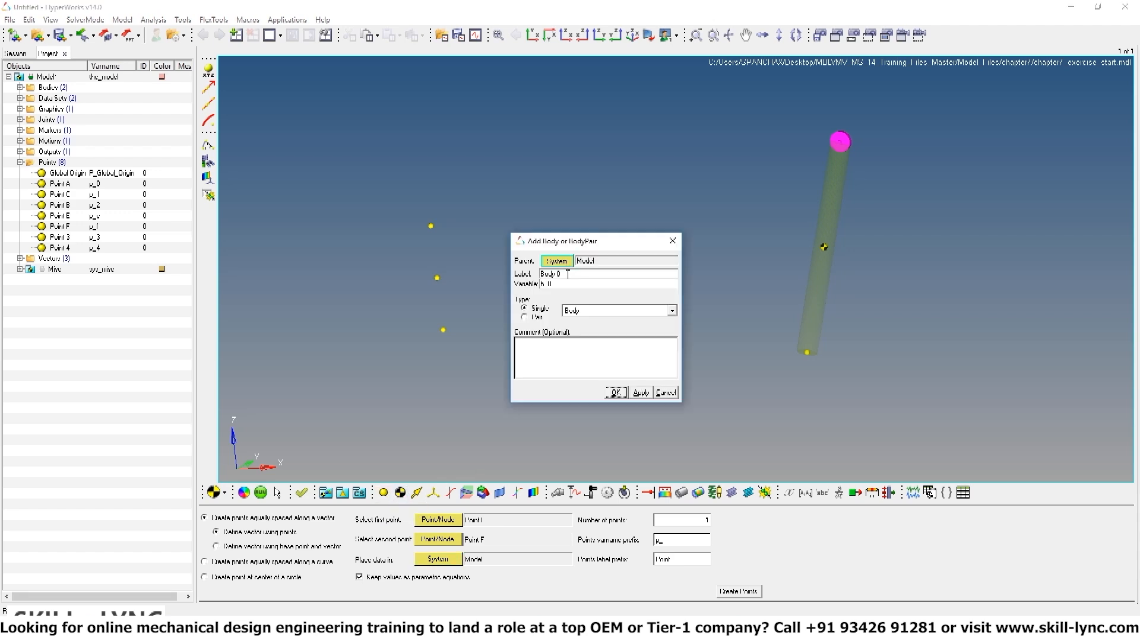
click(641, 393)
click(616, 392)
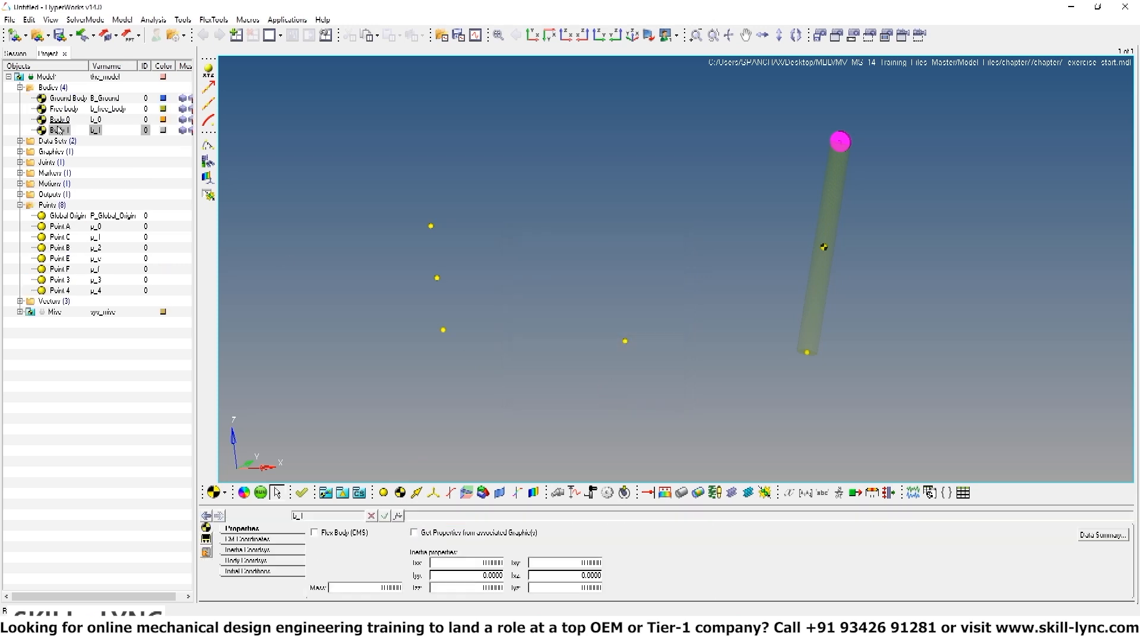
Set the mass of Body 0 to 1
click(61, 130)
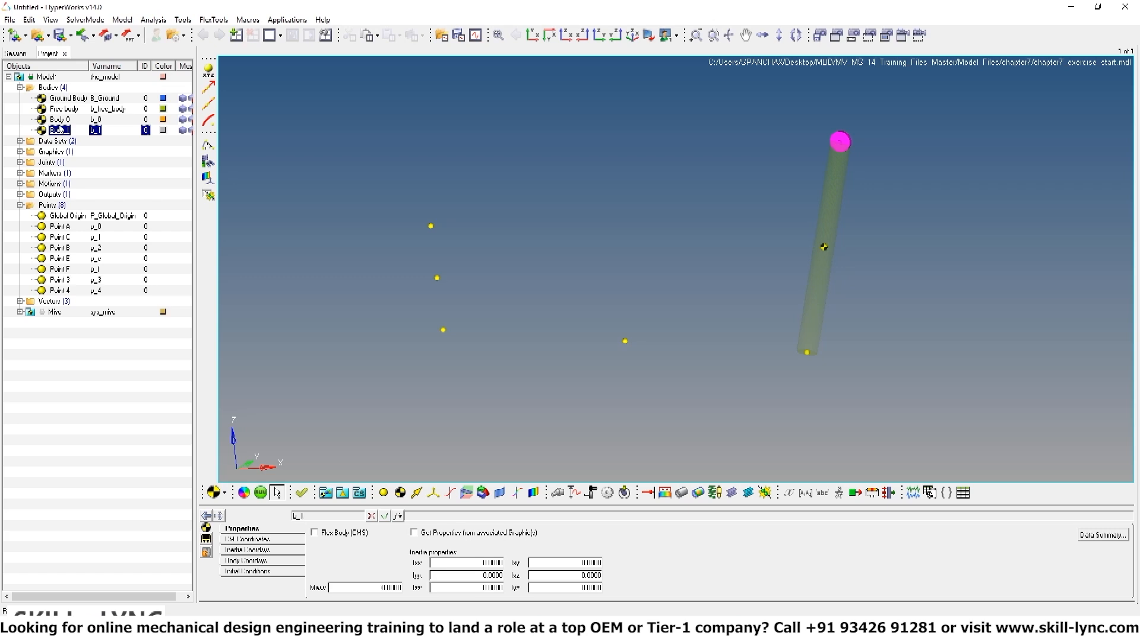
click(61, 120)
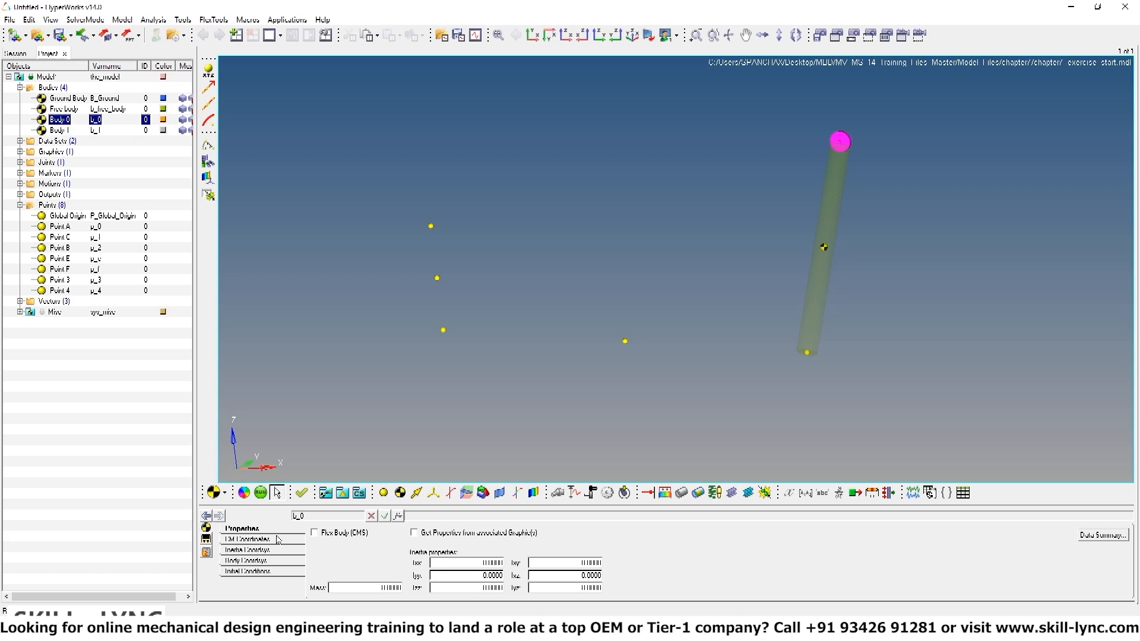
click(373, 588)
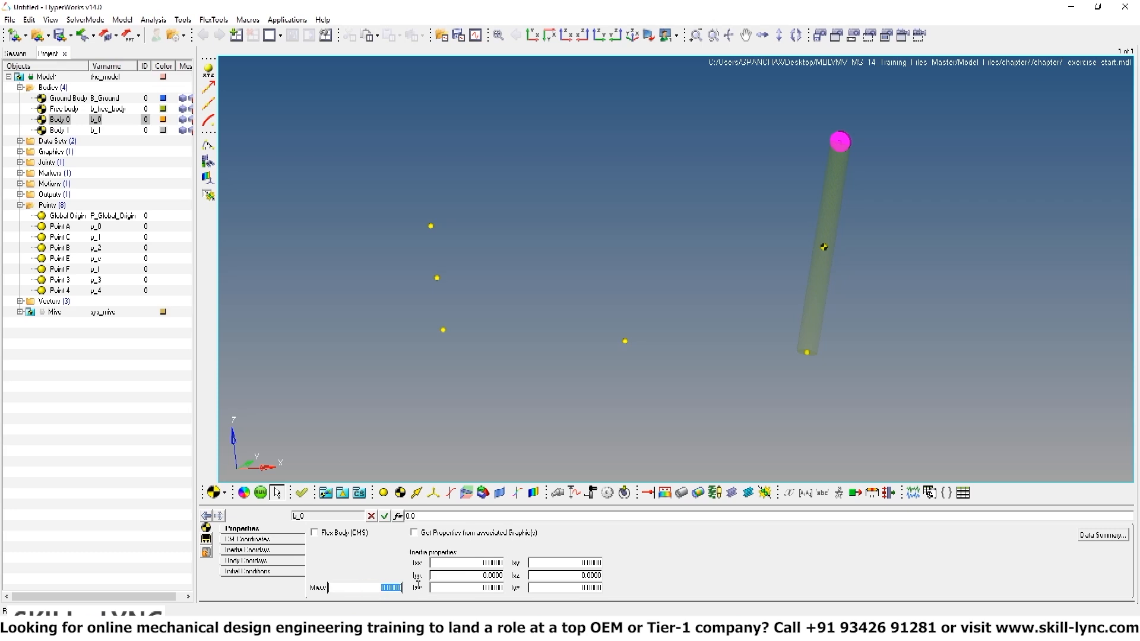
text(1)
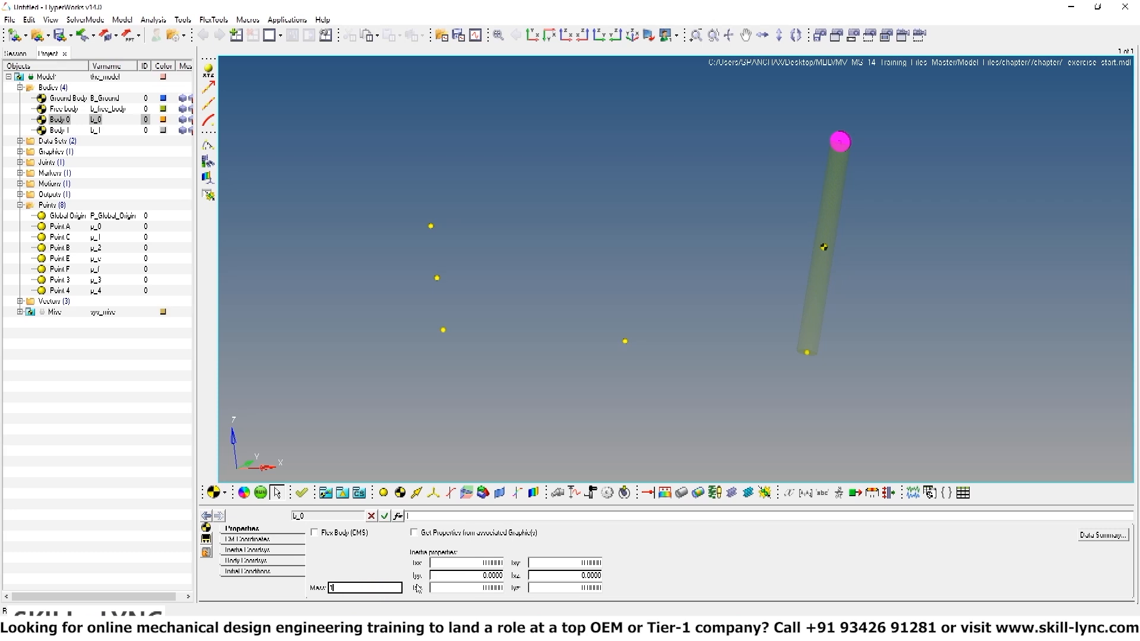
Set the Ixx, Iyy and Izz inertia properties of Body 0 to 1111 each
click(475, 563)
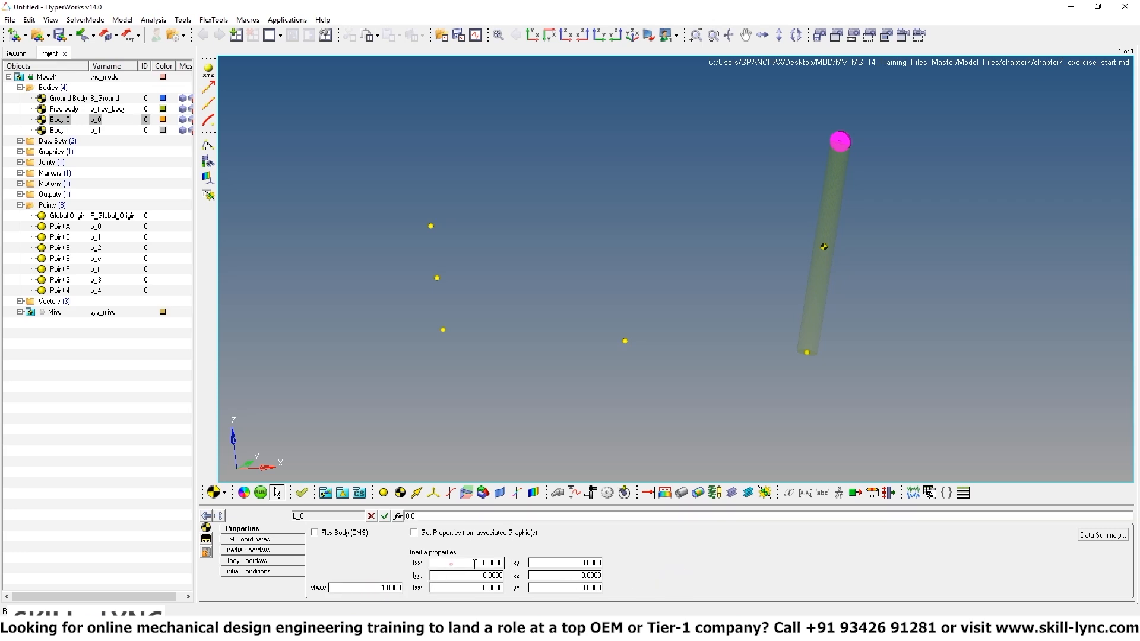
drag(475, 563, 517, 564)
text(1e4)
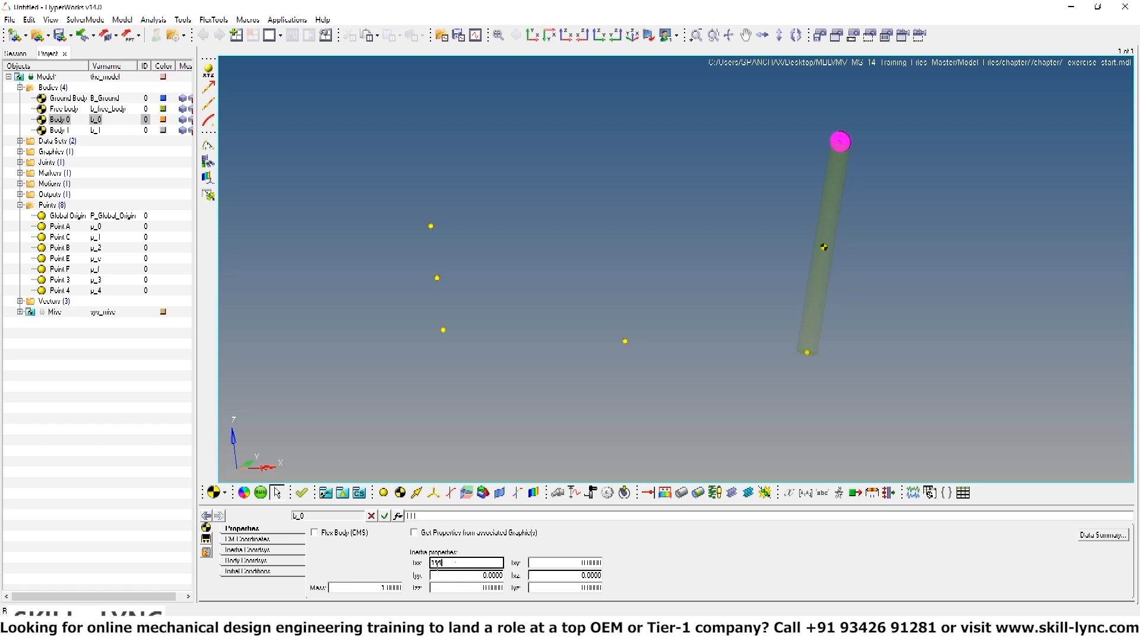
key(Tab)
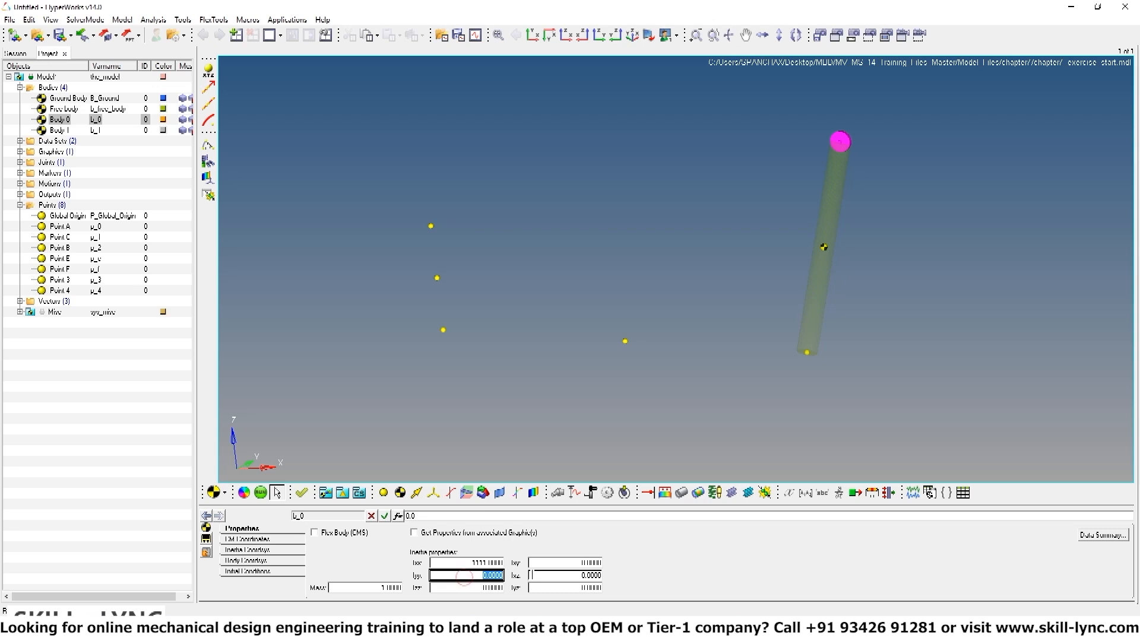
key(BackSpace)
click(463, 587)
text(1111)
click(657, 572)
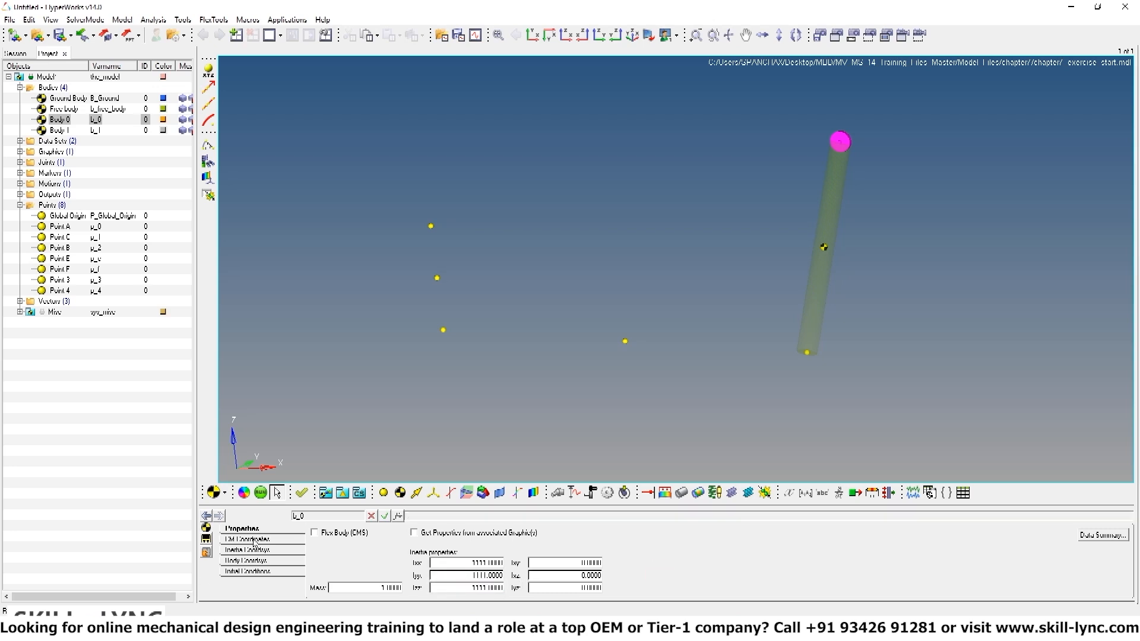
Enable the center of mass coordinate system for Body 0 and place its origin at Point 3
click(256, 542)
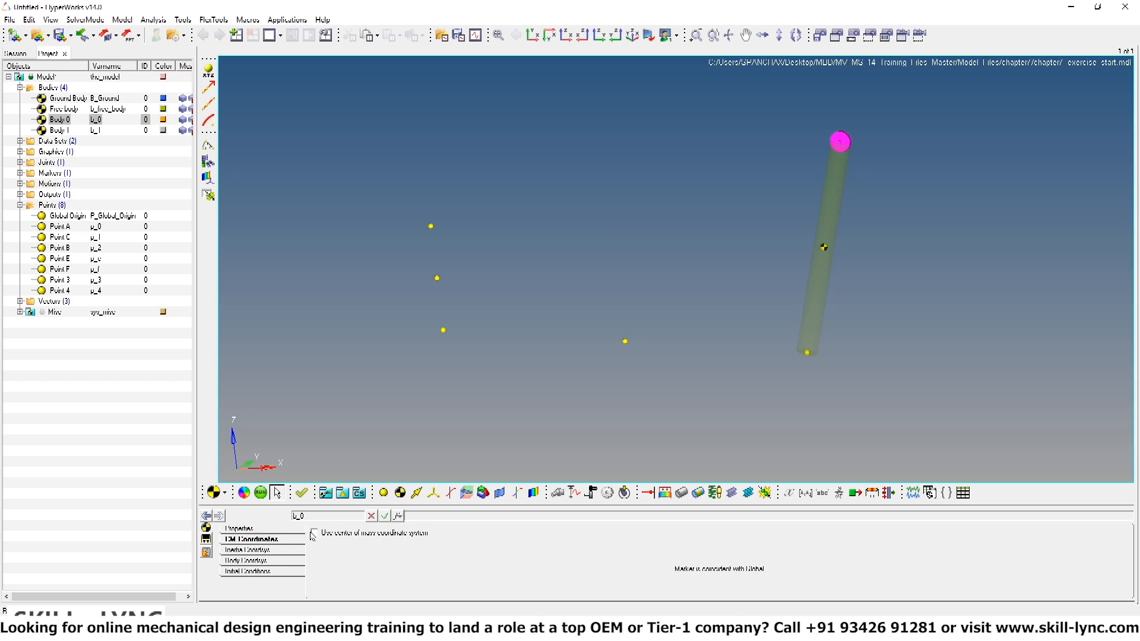
click(314, 533)
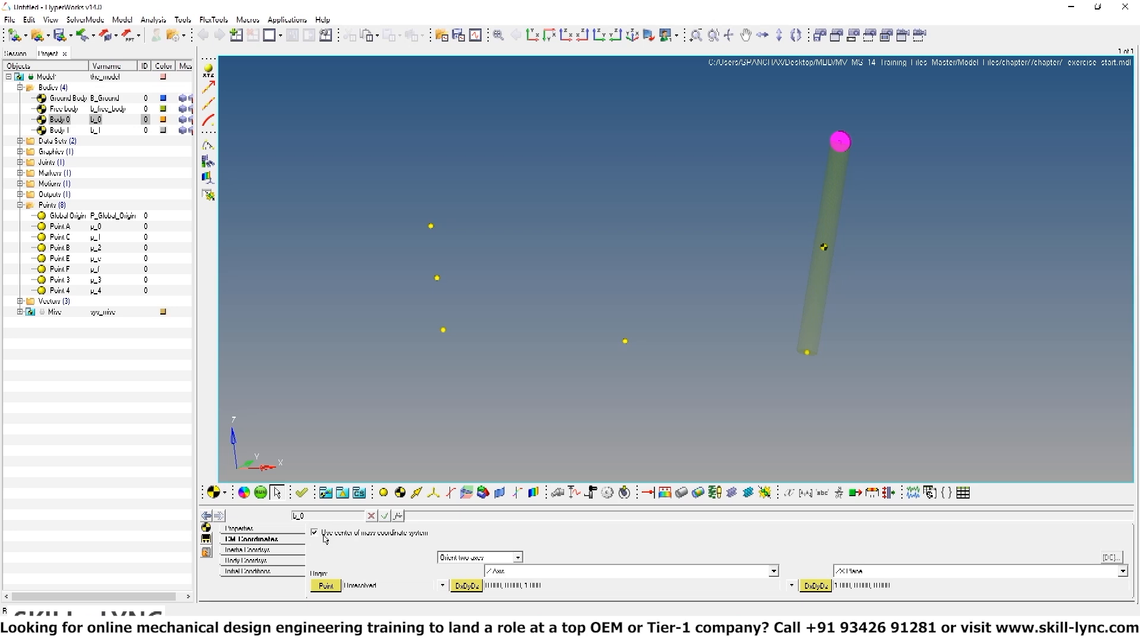
click(331, 587)
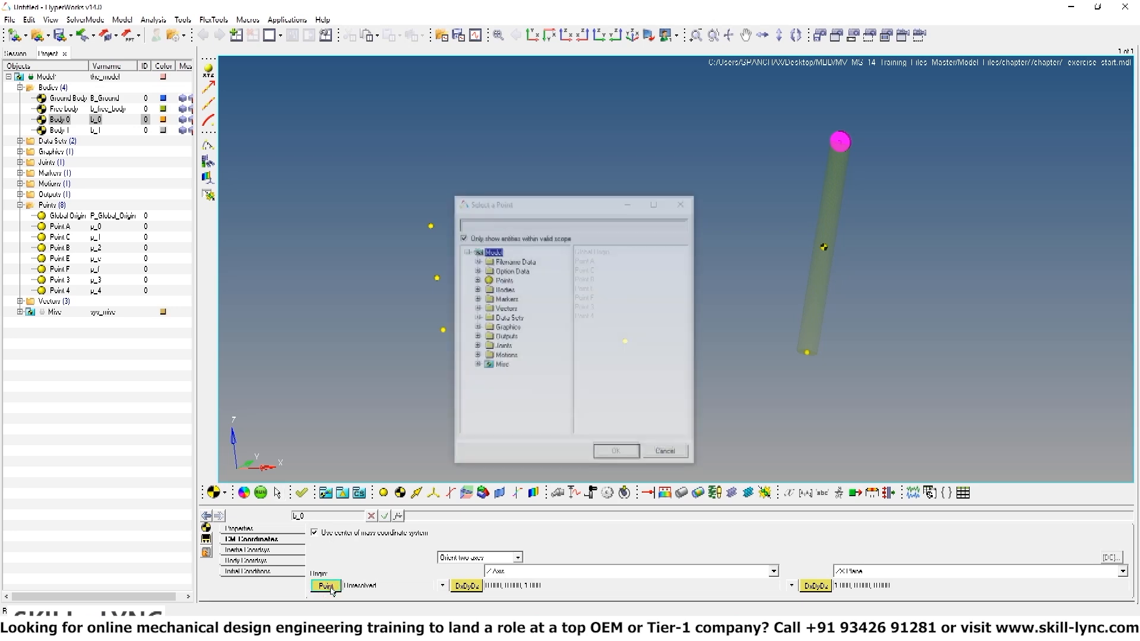
click(585, 307)
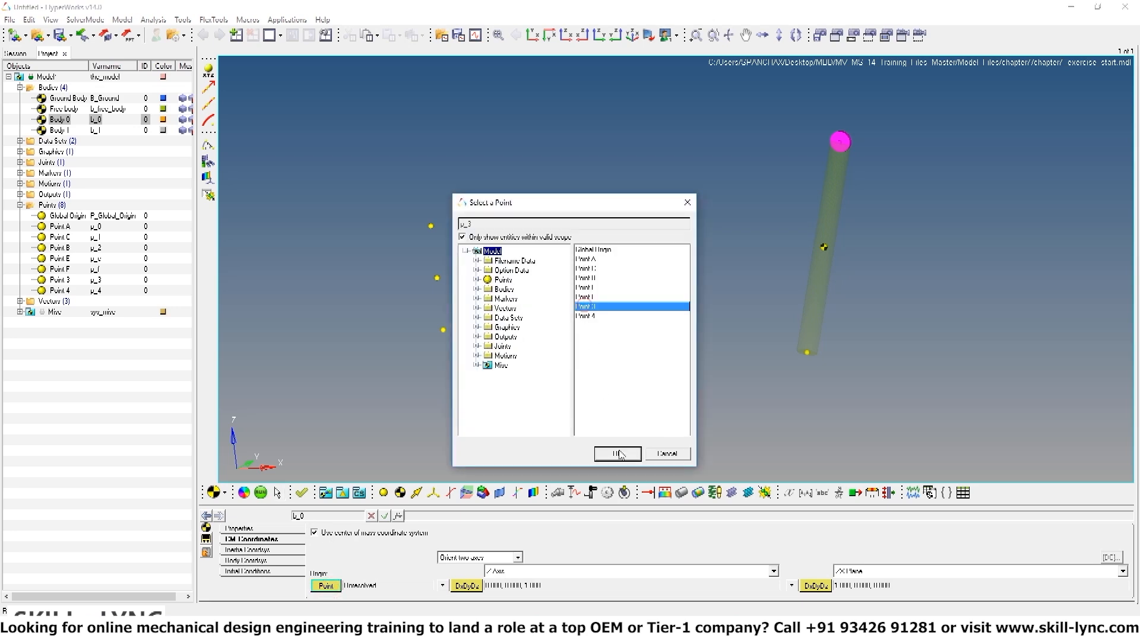
click(618, 454)
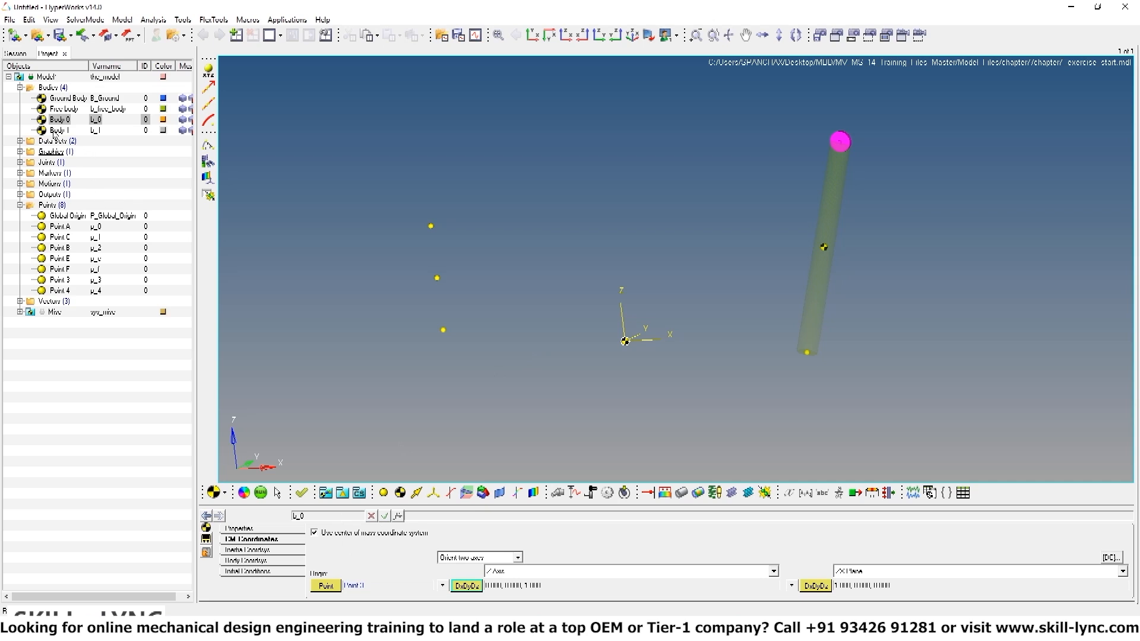
Set the mass of Body 1 to 1
click(60, 131)
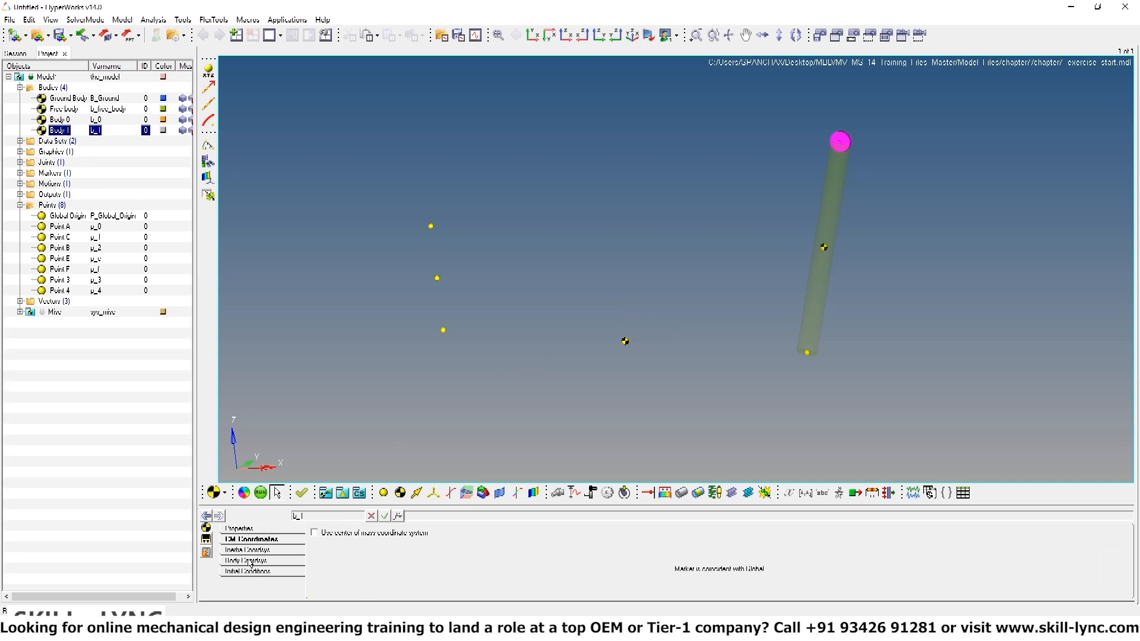
click(240, 529)
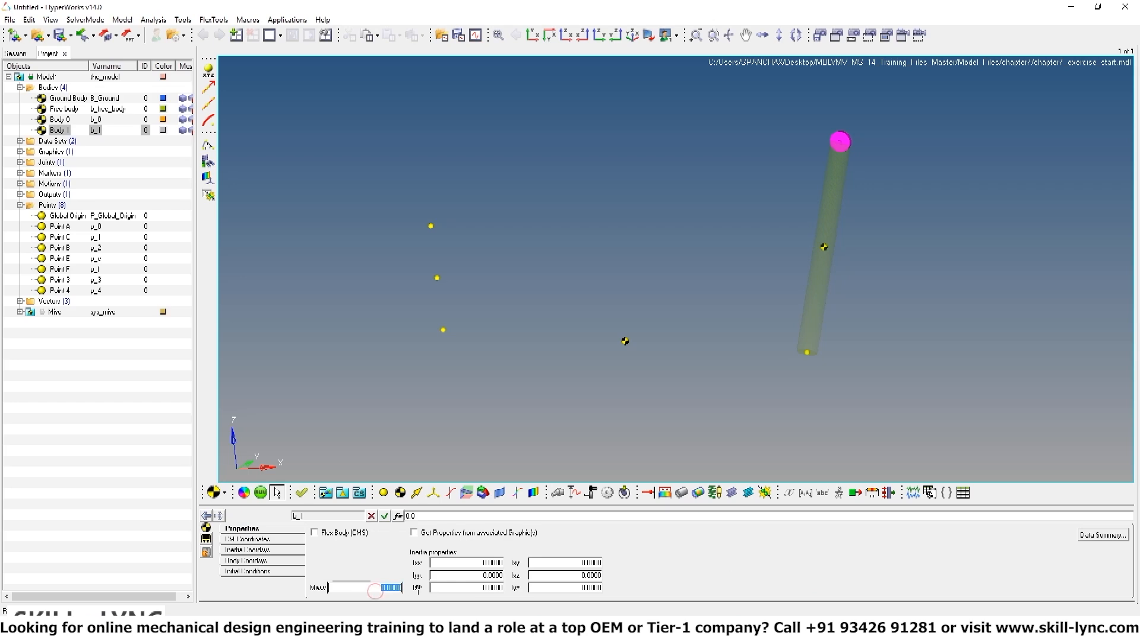
text(1)
click(714, 568)
Set the Ixx, Iyy and Izz inertia properties of Body 1 to 1111 each
click(461, 562)
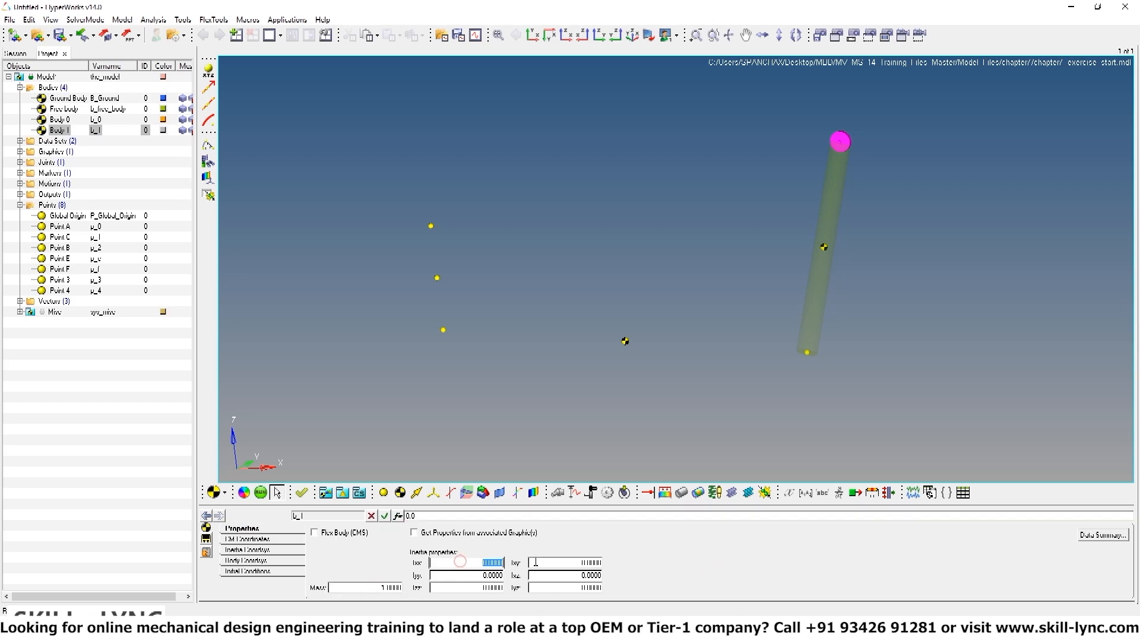
text(1111)
click(670, 558)
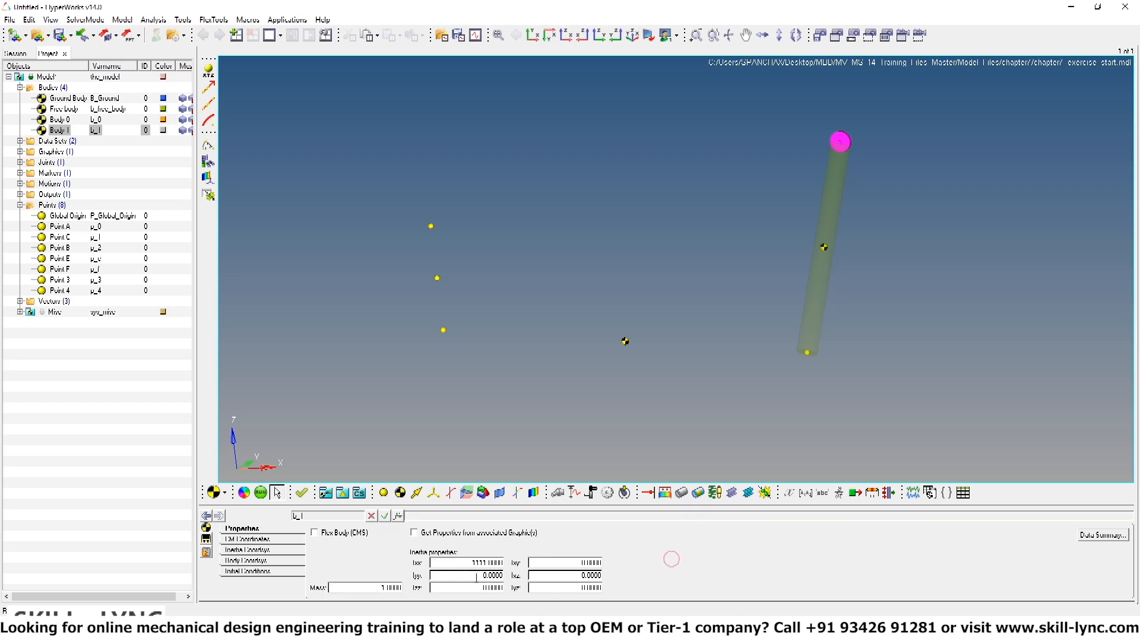
click(475, 576)
text(1111)
click(642, 570)
click(481, 588)
text(1111)
click(663, 567)
click(485, 440)
Enable the center of mass coordinate system for Body 1 and place its origin at Point 4
click(252, 539)
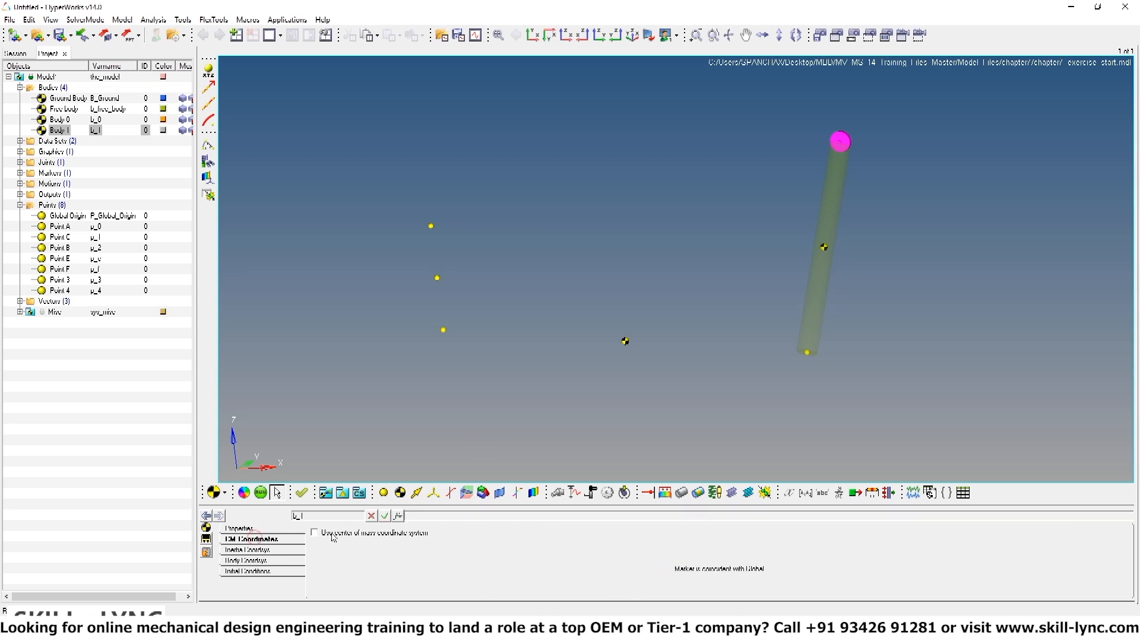
click(314, 534)
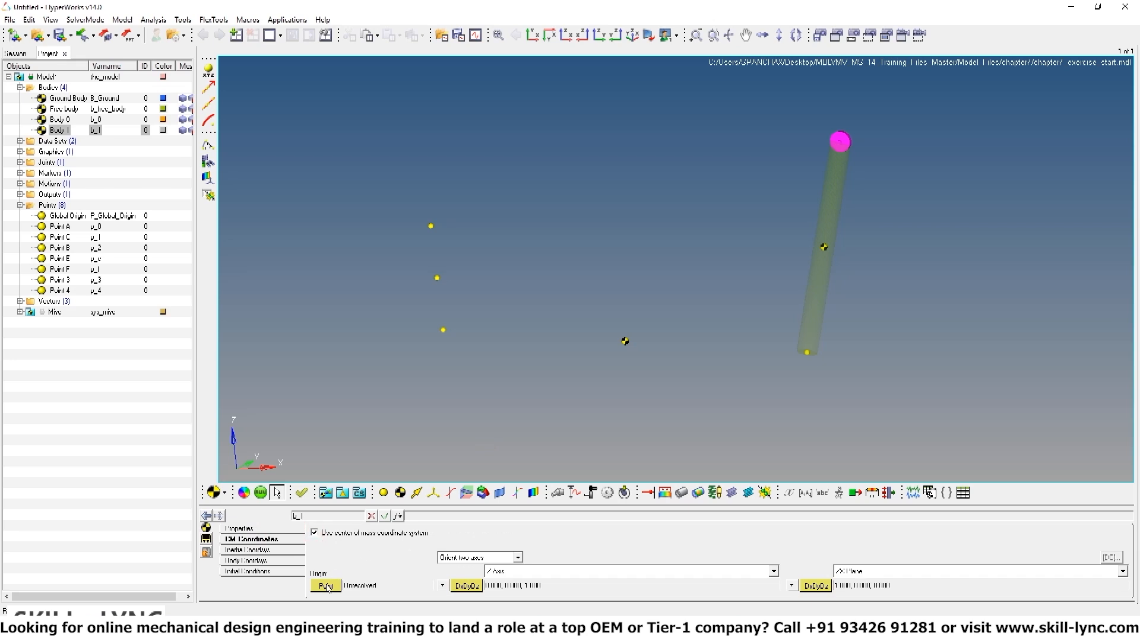
click(326, 586)
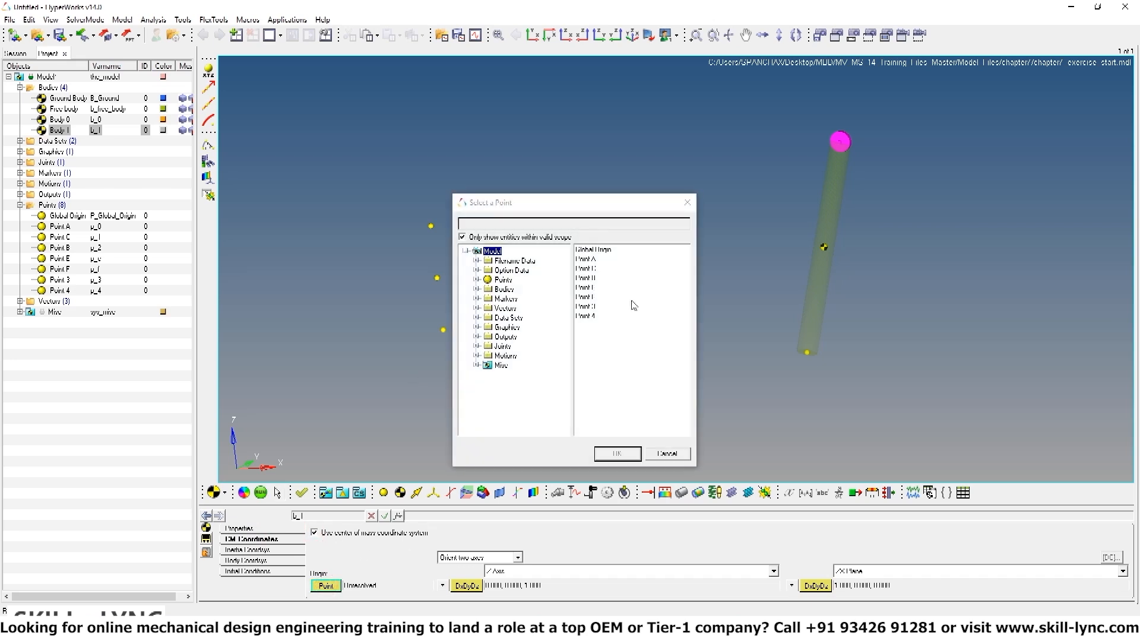
click(593, 316)
click(617, 452)
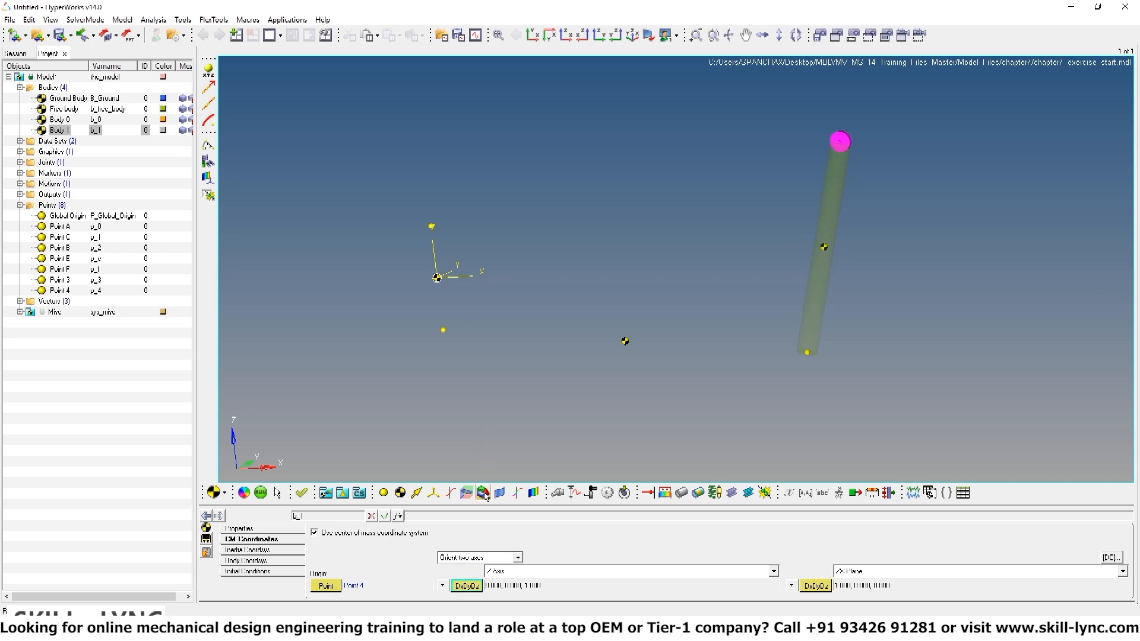
Add two single cylinder graphics to the model, keeping the default labels and variable names
click(484, 494)
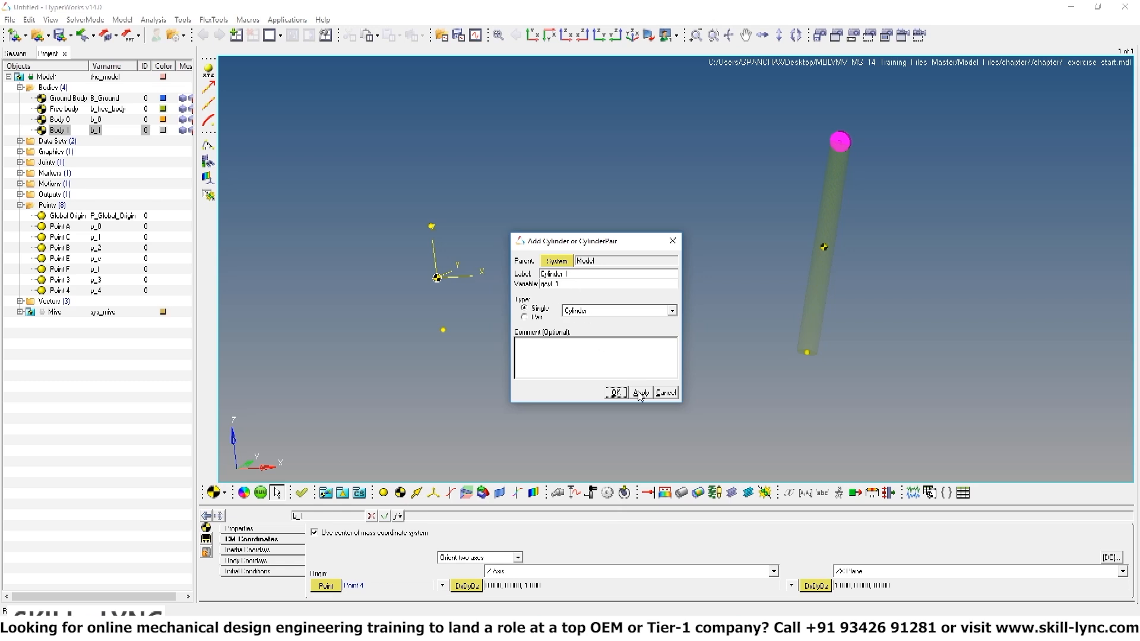
click(640, 393)
click(616, 393)
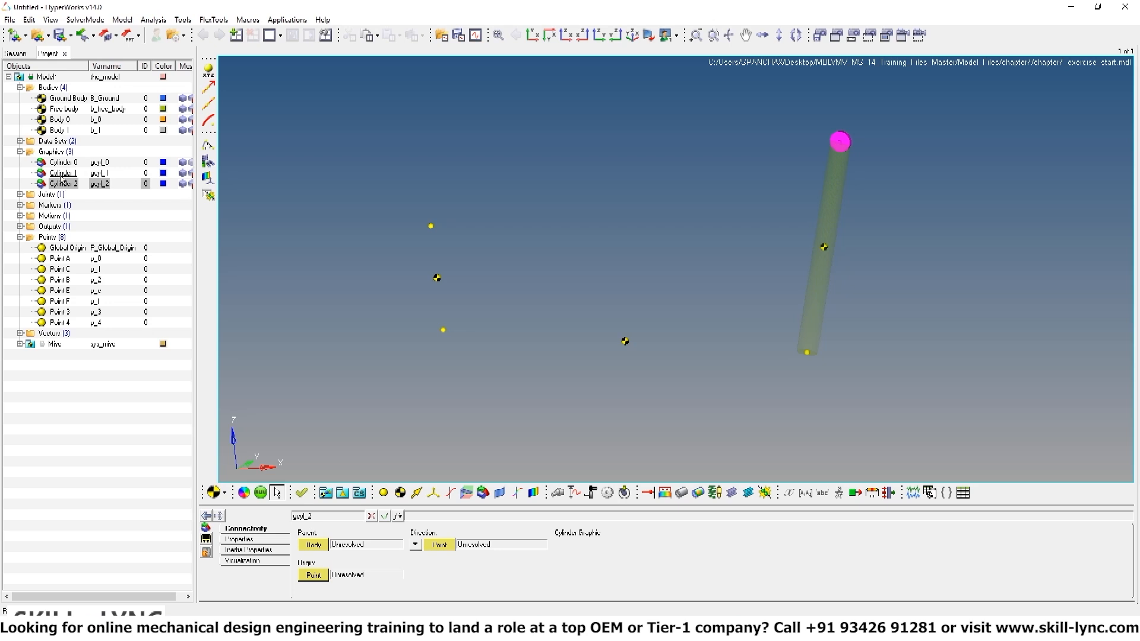
Define the connectivity of Cylinder 1 with Body 0 as parent, Point C as origin and Point E as direction
click(63, 174)
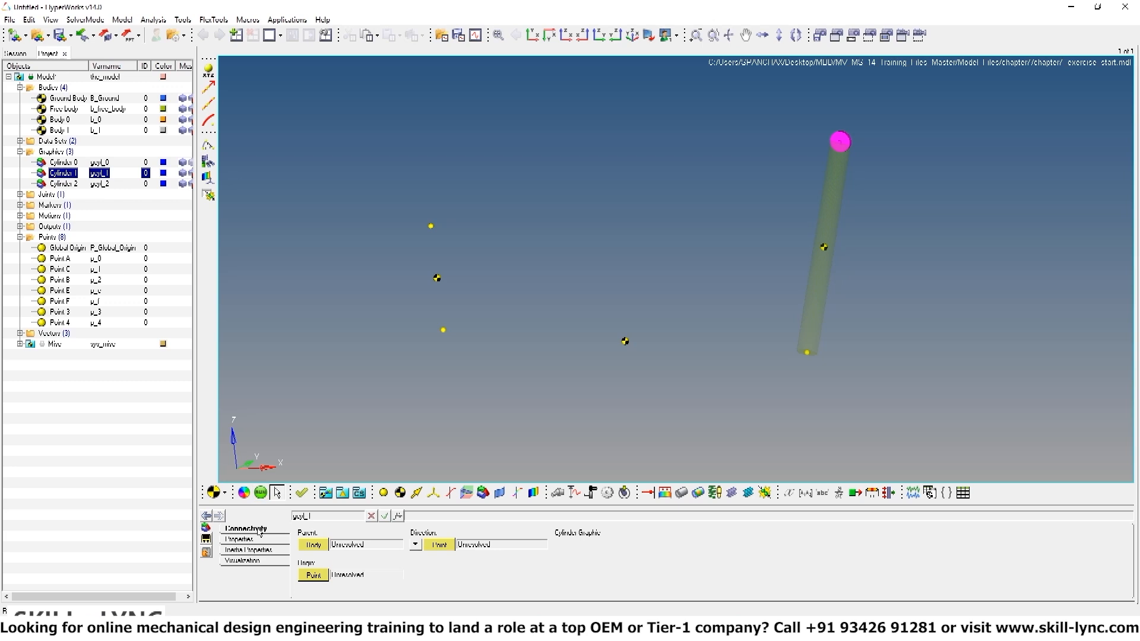
double_click(324, 547)
click(583, 268)
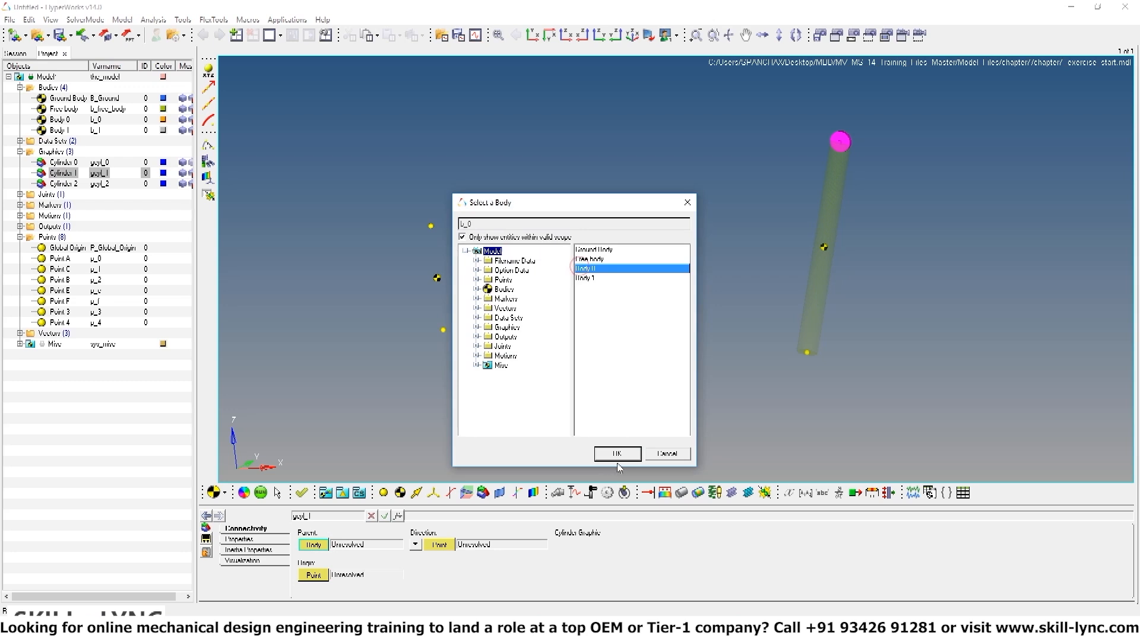
click(618, 454)
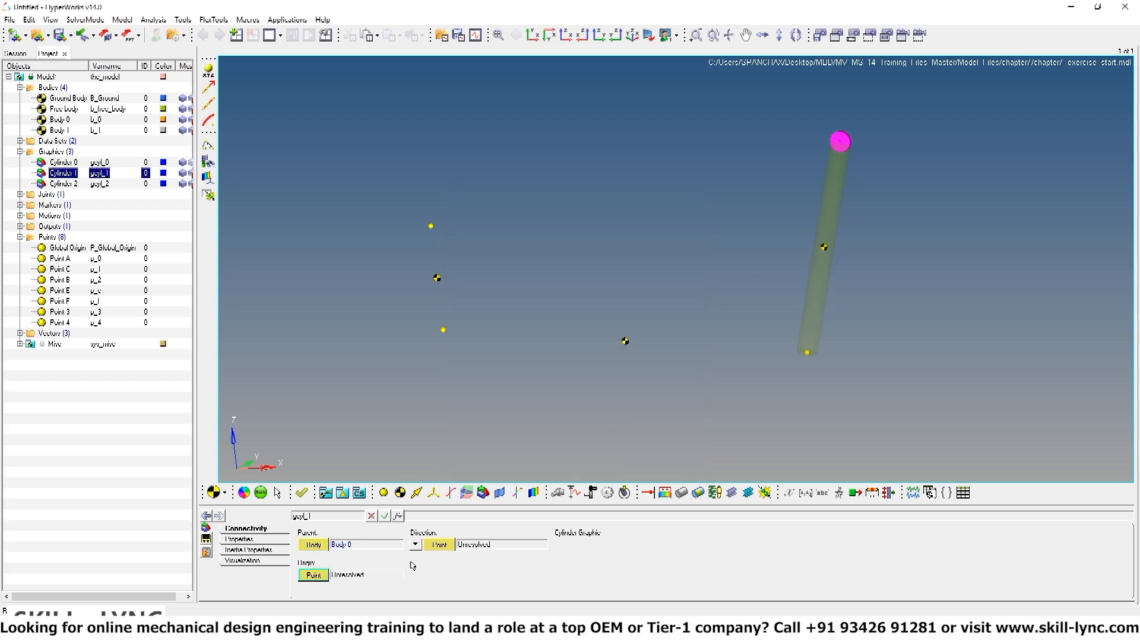
double_click(324, 577)
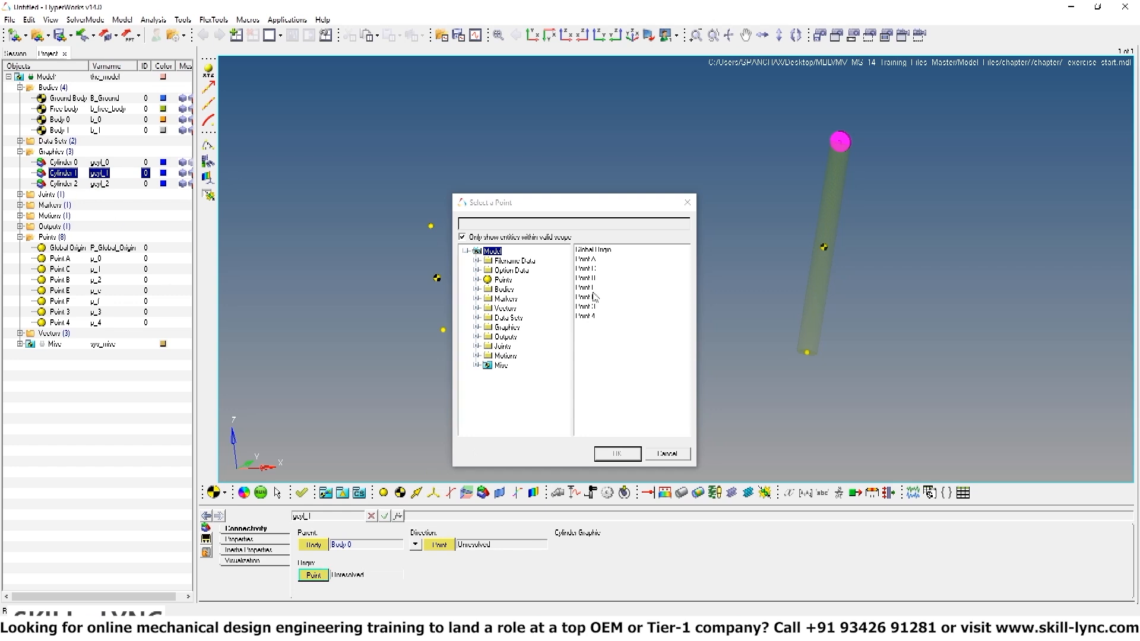
click(592, 270)
click(615, 454)
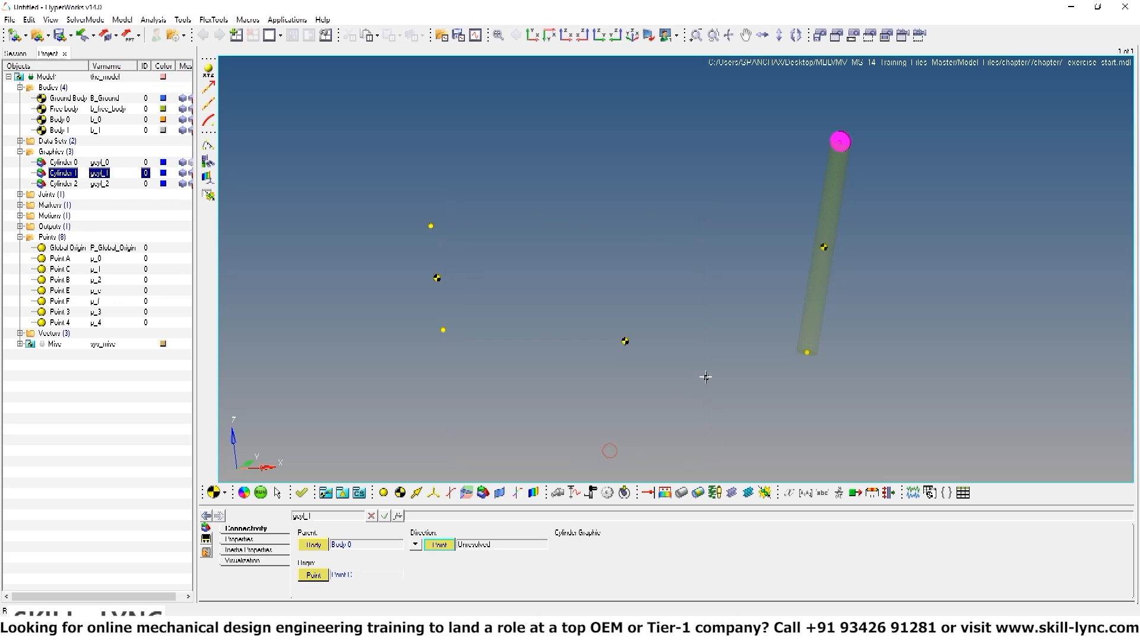
click(438, 545)
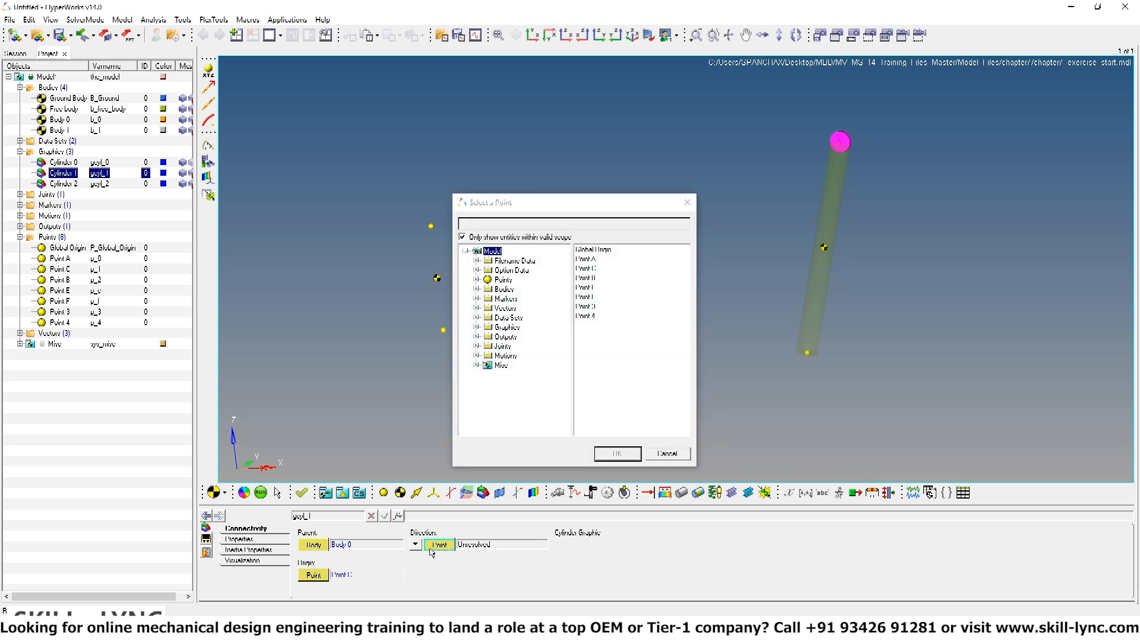
click(589, 289)
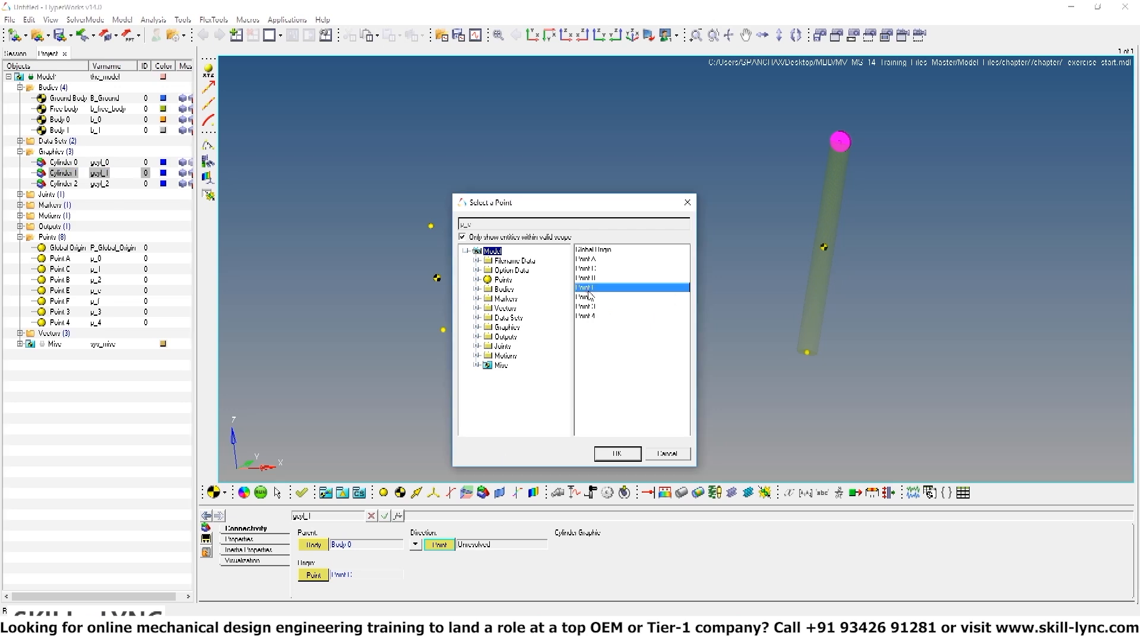
click(617, 454)
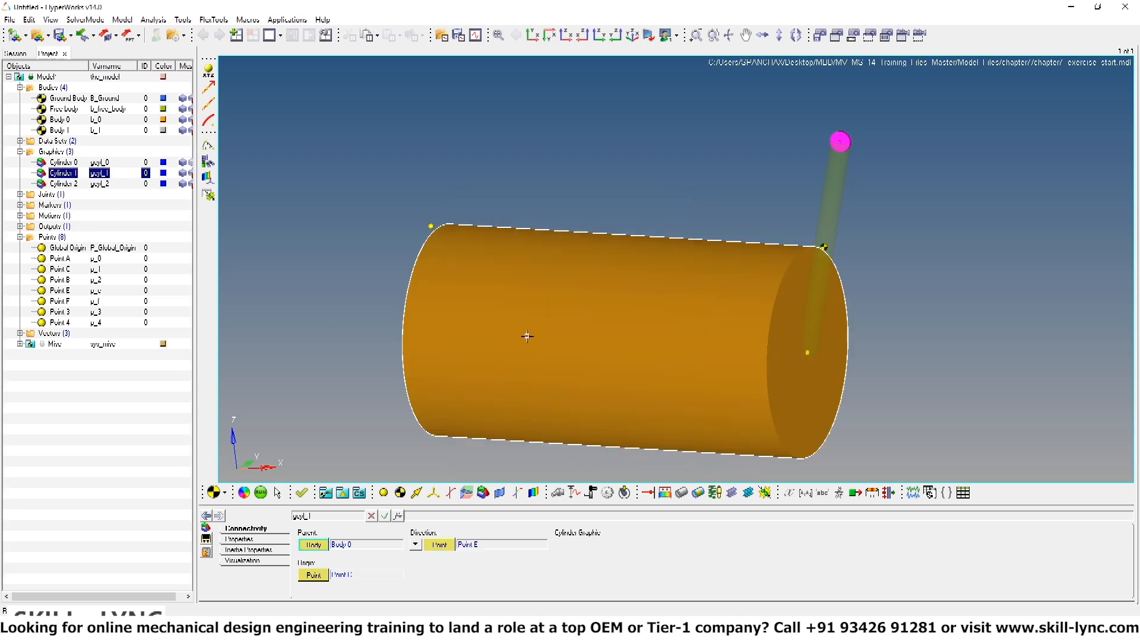
Set Radius 1 of the Cylinder 1 graphic to 1
ctrl+drag(527, 337, 687, 316)
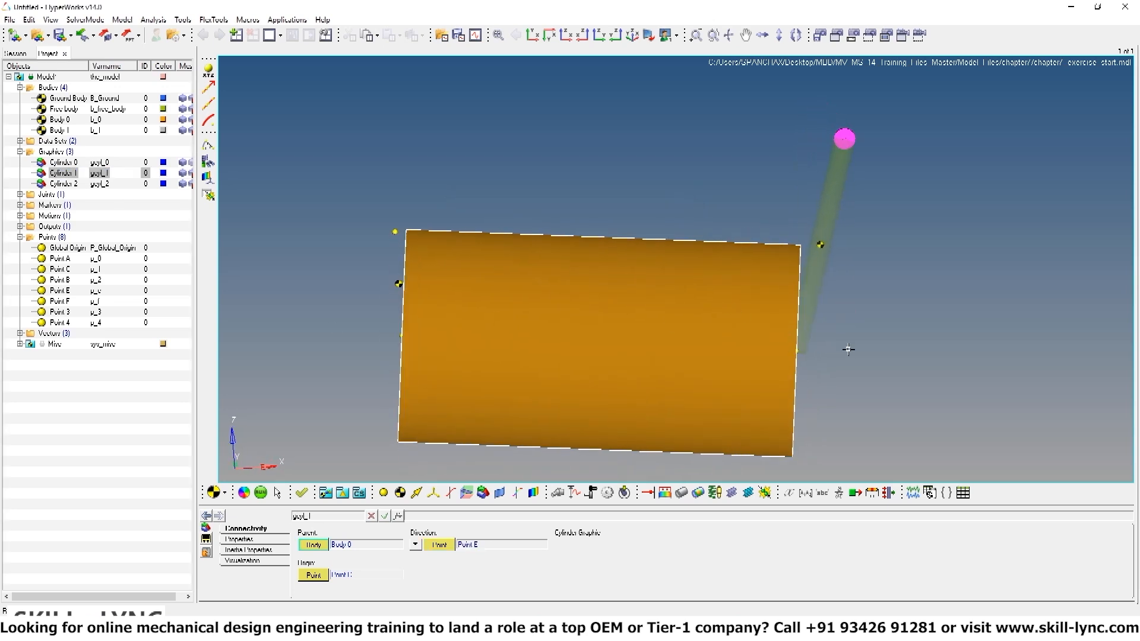
ctrl+drag(848, 350, 870, 346)
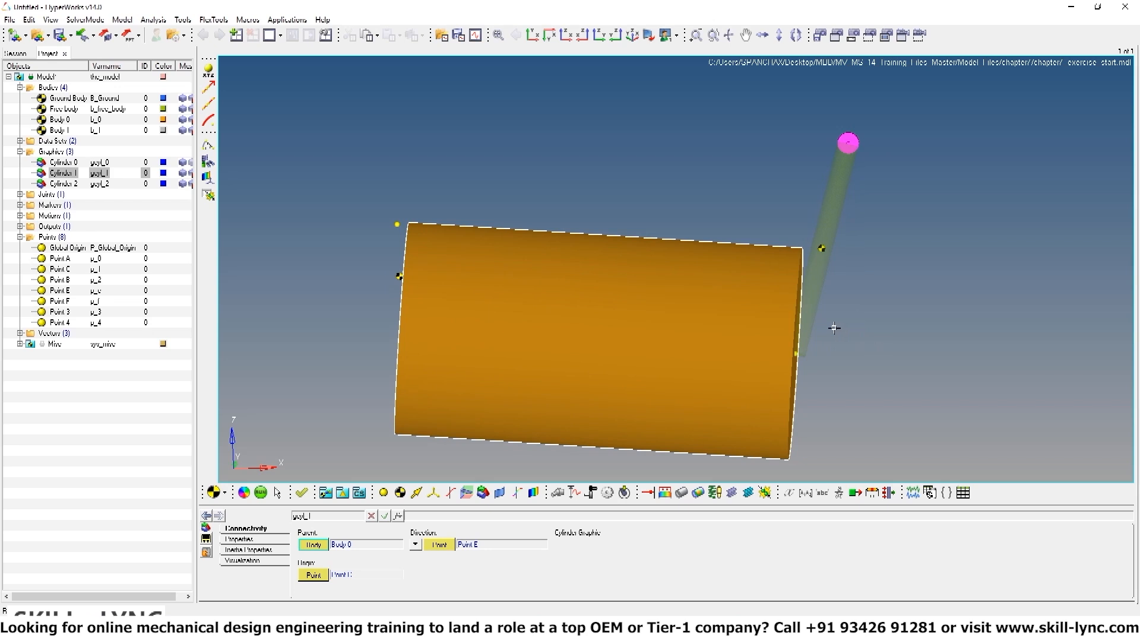
click(242, 540)
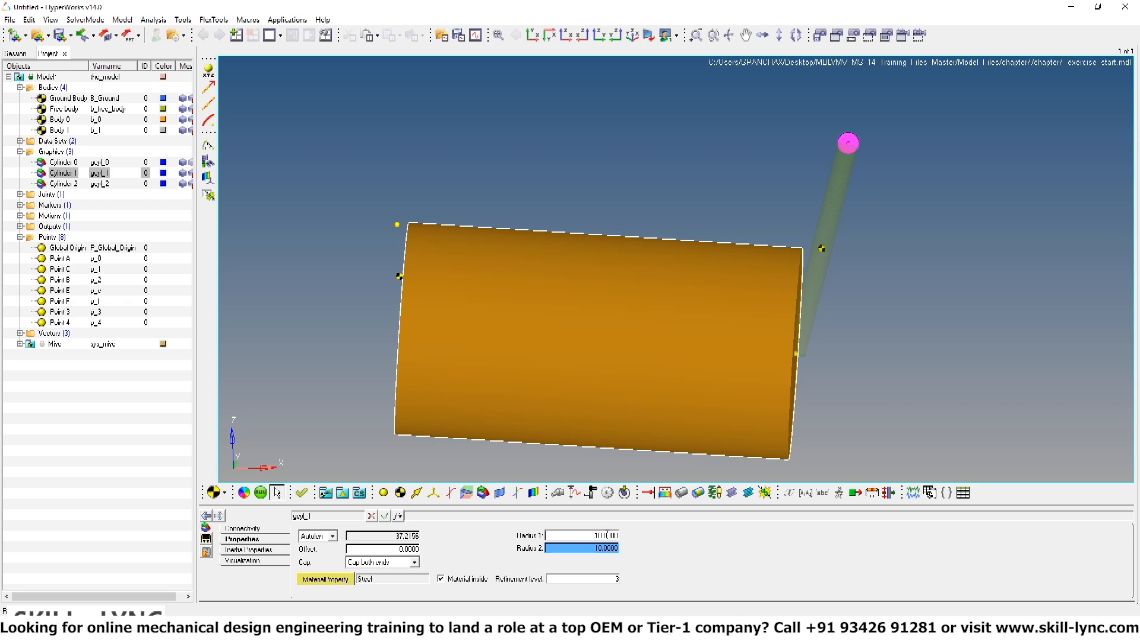
click(582, 535)
text(1)
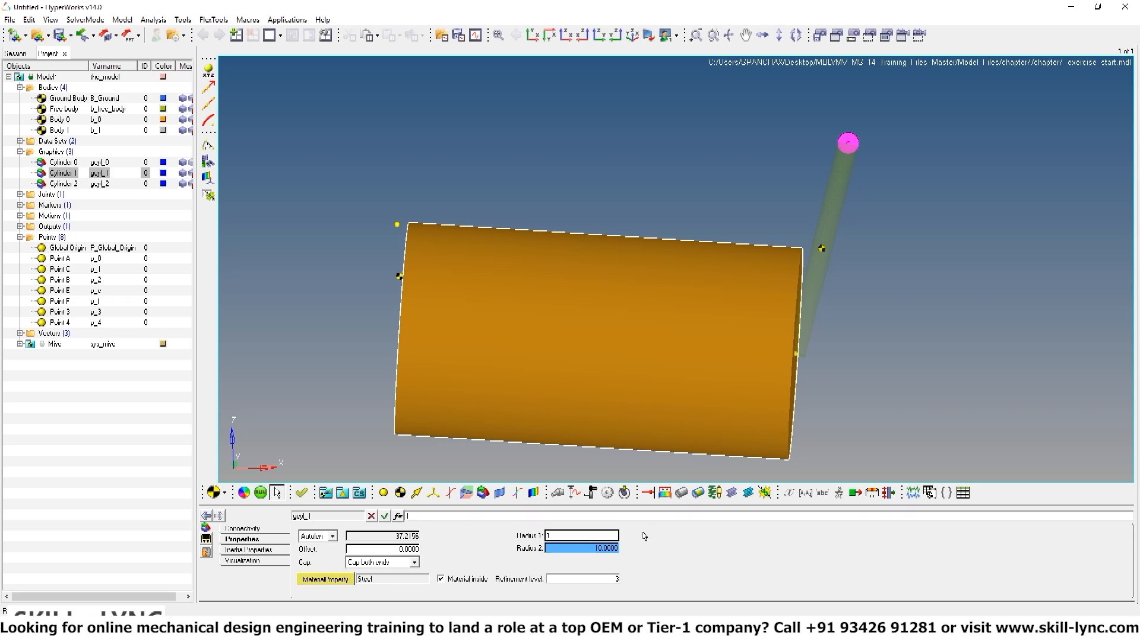
key(Return)
ctrl+drag(781, 400, 523, 386)
Define the connectivity of Cylinder 2 with Body 1 as parent, Point E as origin and Point F as direction
click(66, 185)
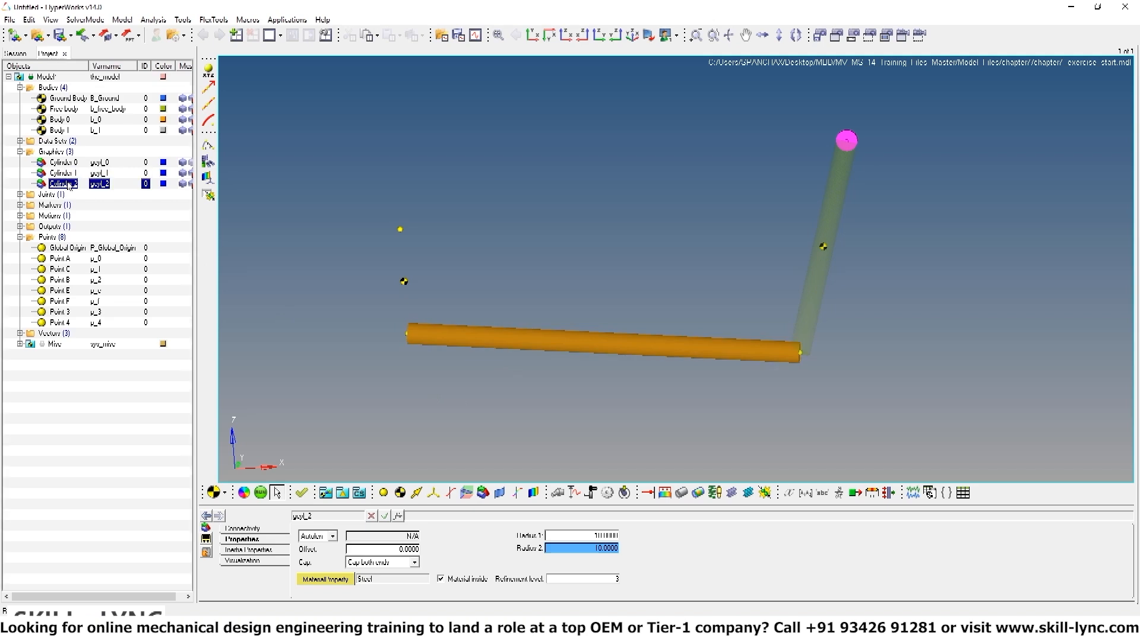
click(250, 529)
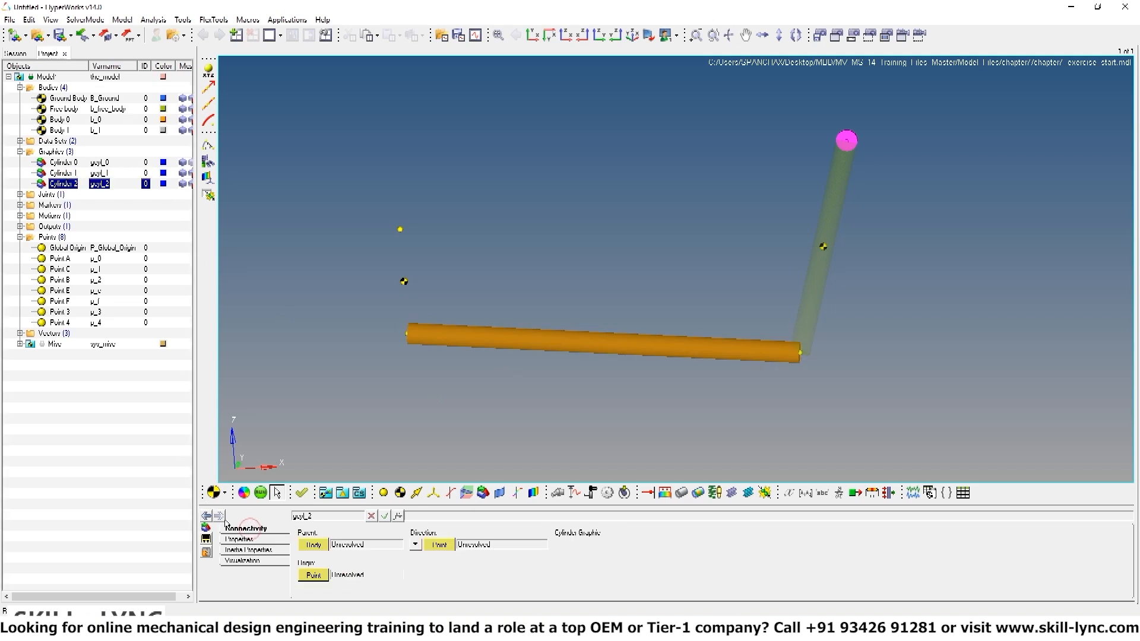
double_click(319, 549)
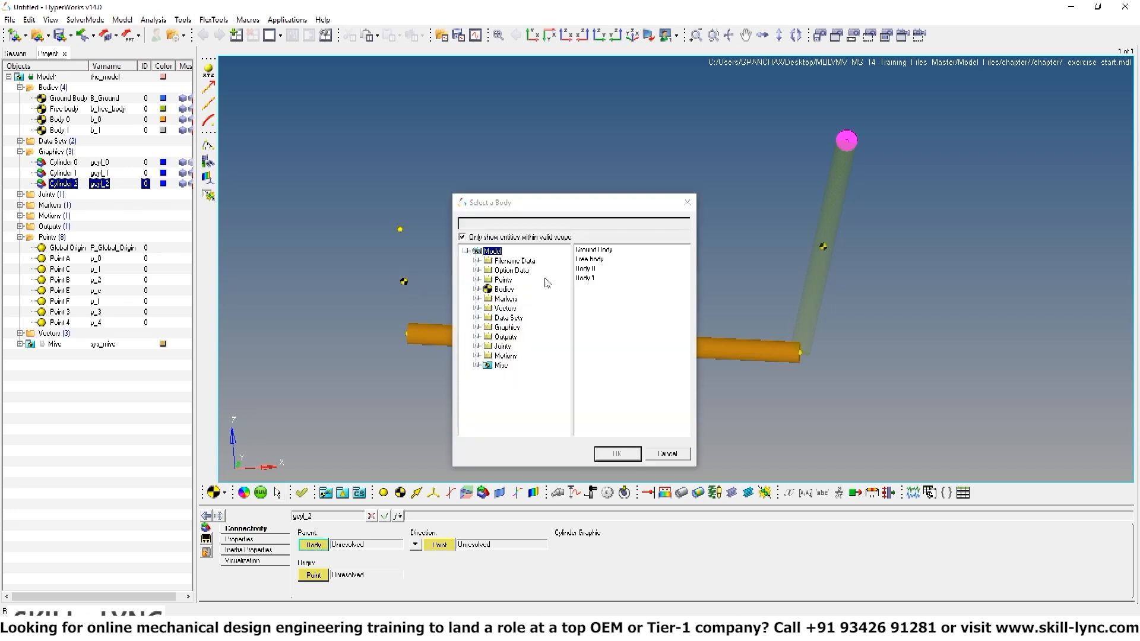
click(585, 278)
click(620, 453)
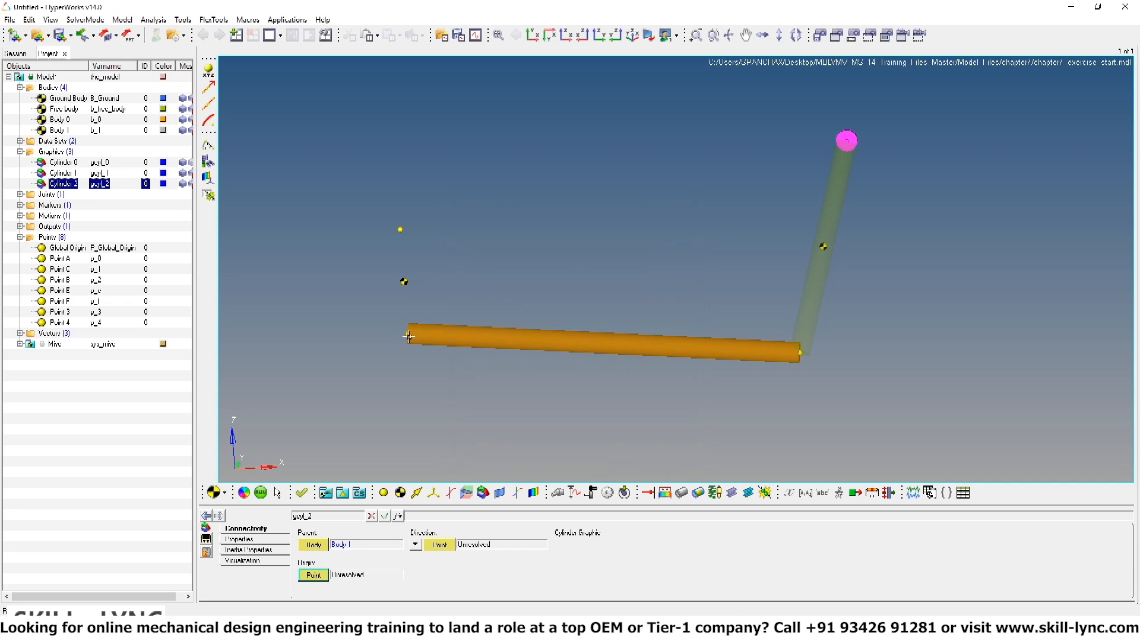
double_click(313, 574)
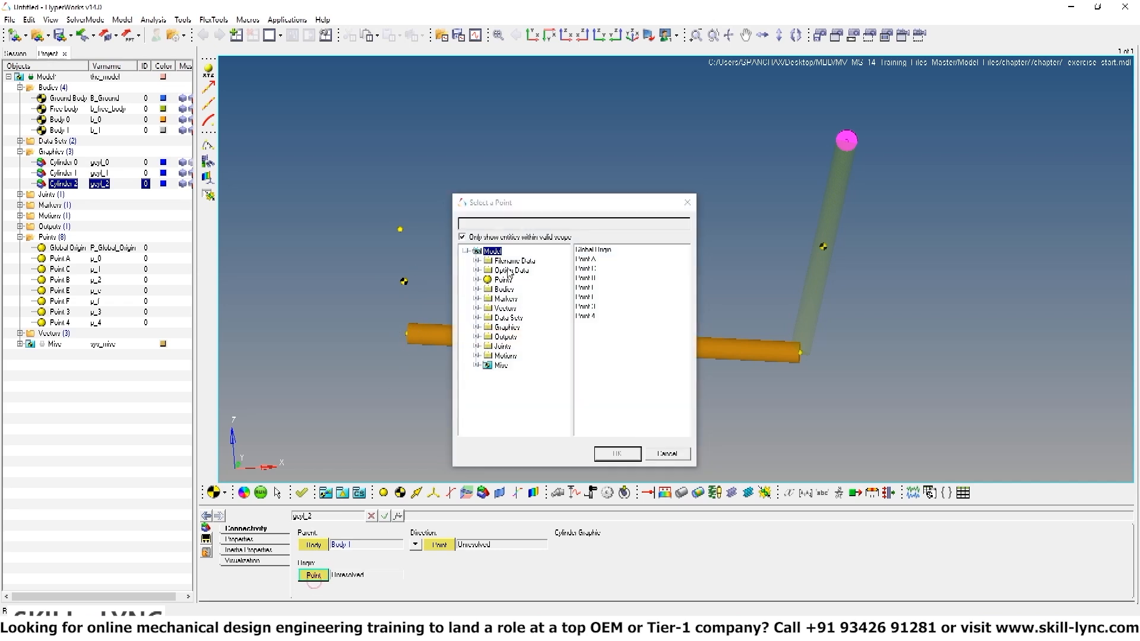
click(588, 287)
click(618, 454)
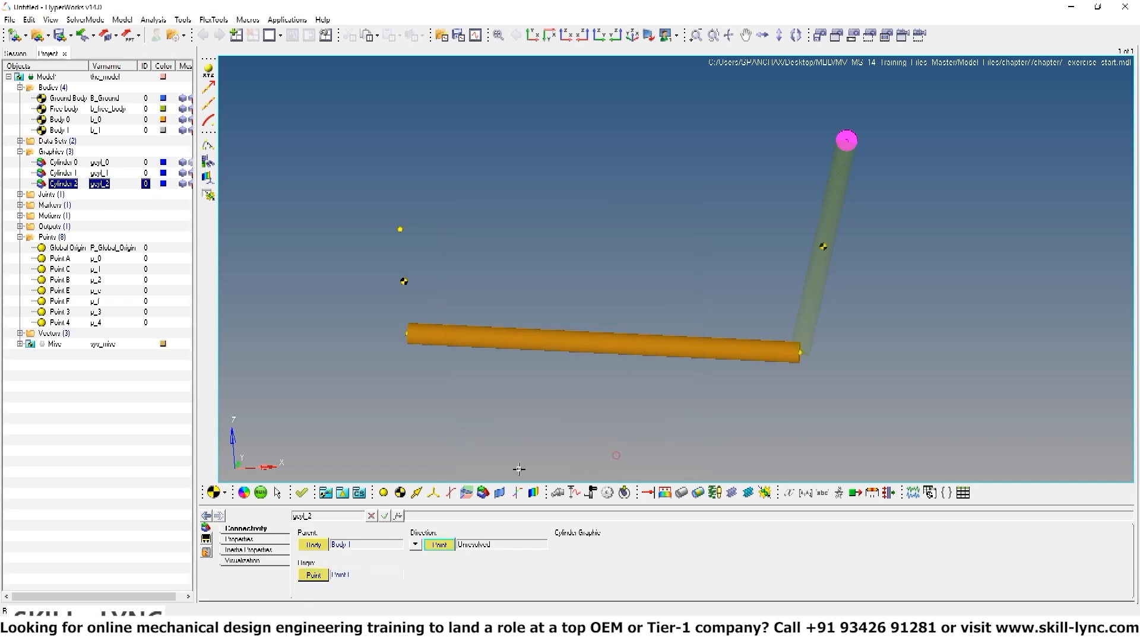
double_click(438, 546)
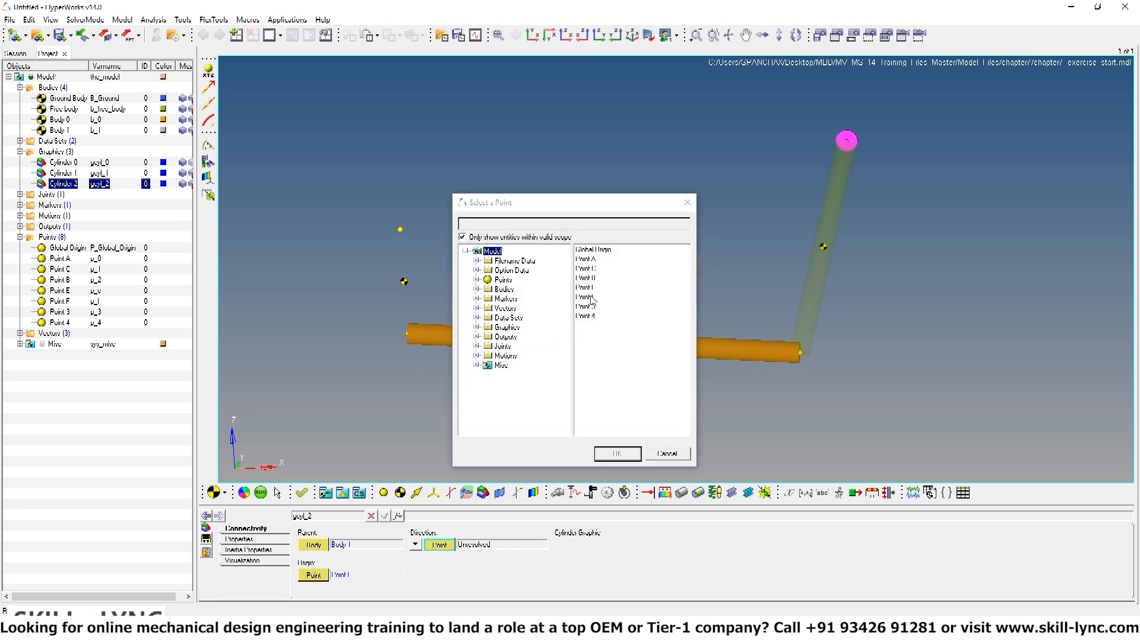
click(591, 297)
click(611, 452)
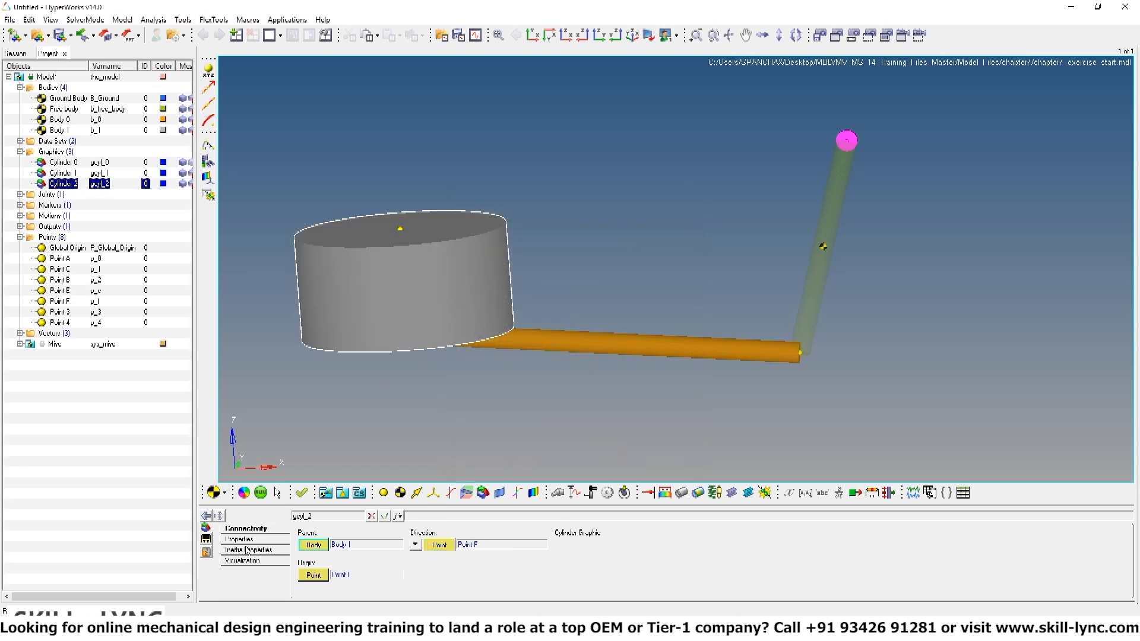
Set Radius 1 of the Cylinder 2 graphic to 1
click(243, 541)
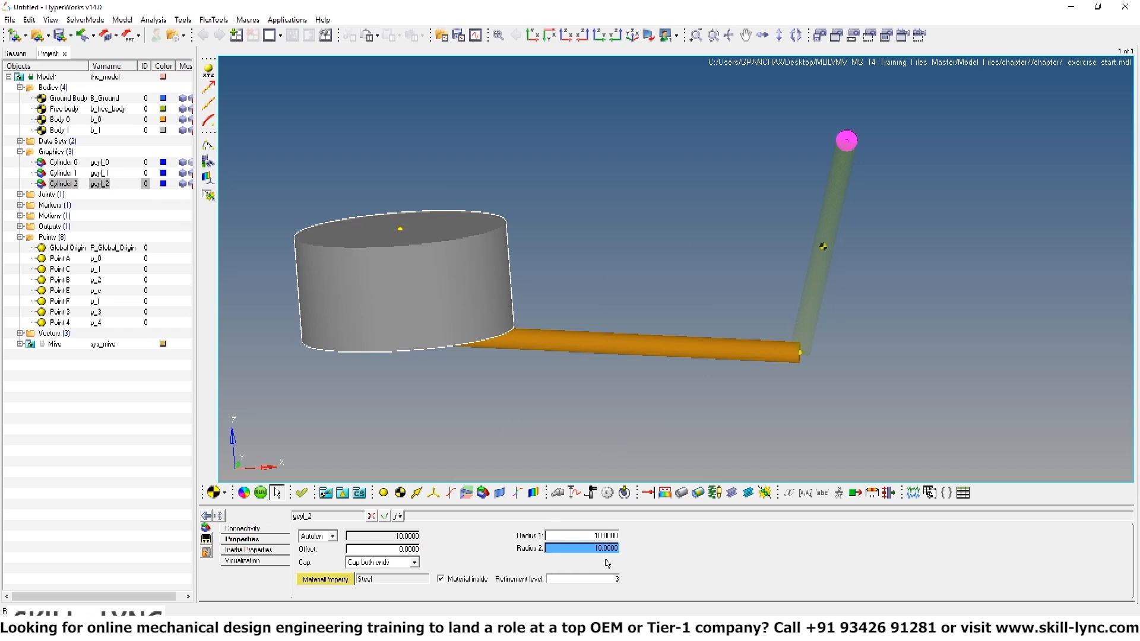
click(596, 535)
text(1)
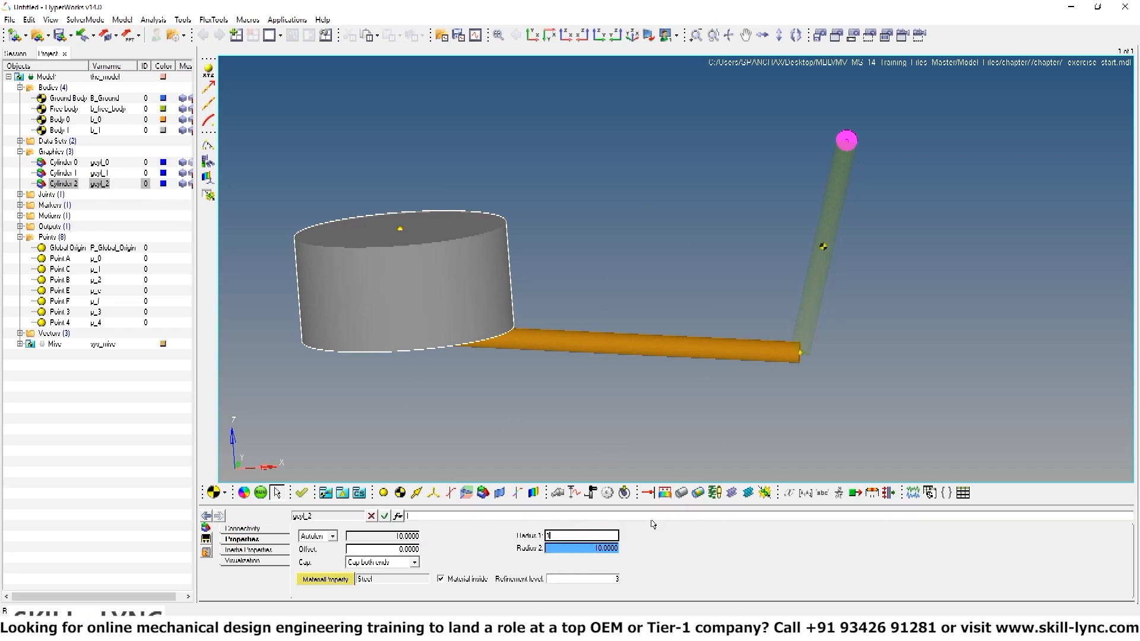
key(Tab)
ctrl+drag(569, 403, 567, 300)
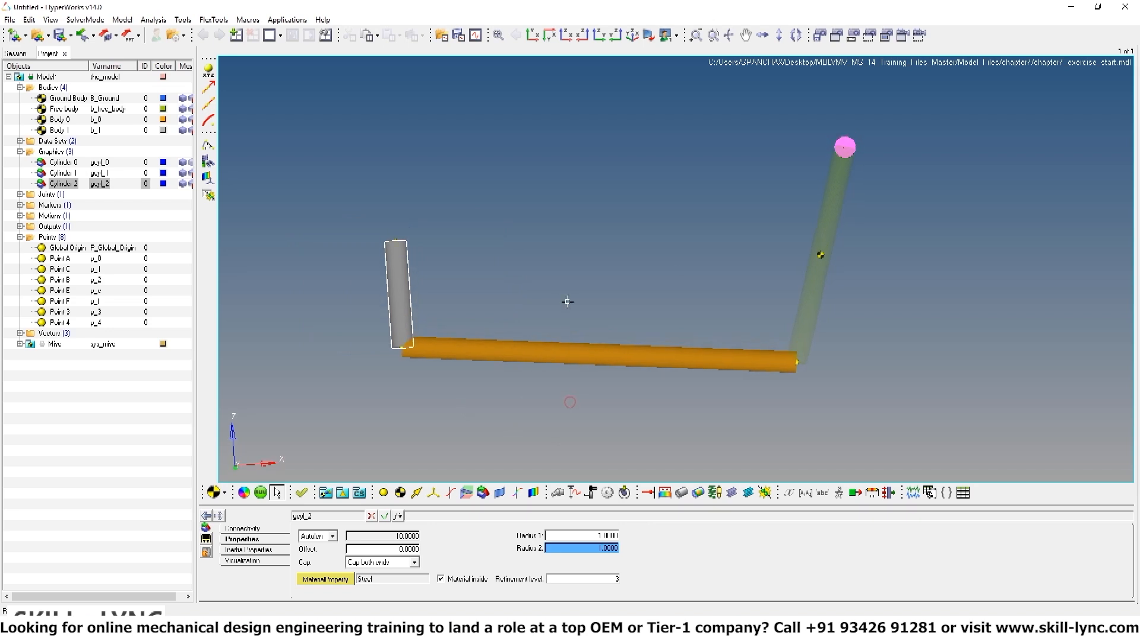
ctrl+right_drag(568, 301, 582, 285)
ctrl+drag(468, 385, 491, 373)
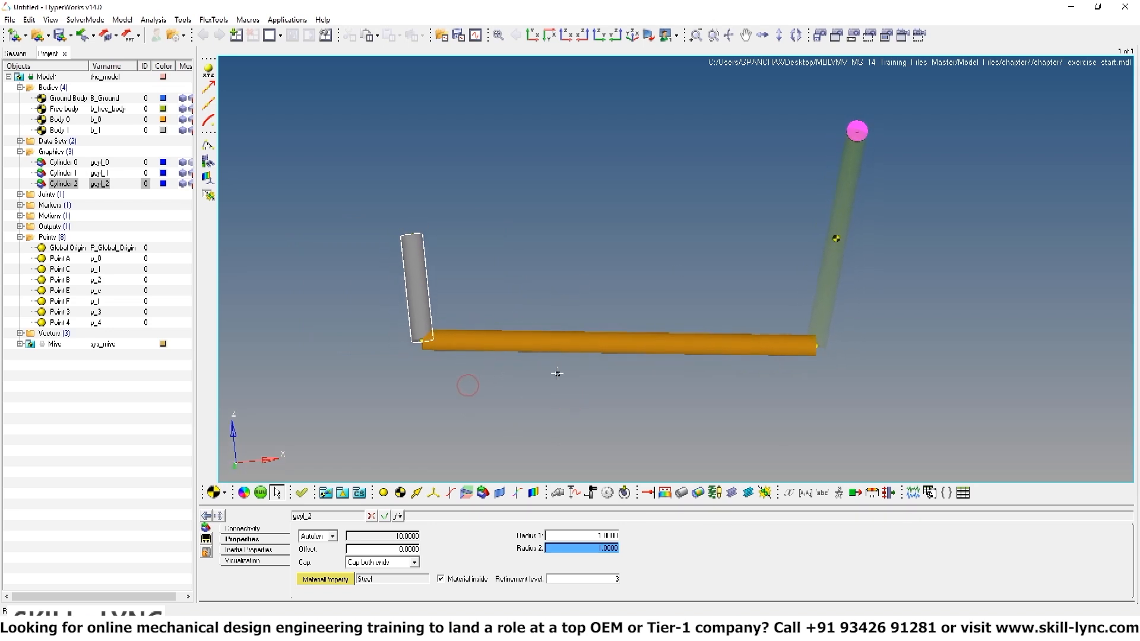
ctrl+right_drag(556, 376, 564, 361)
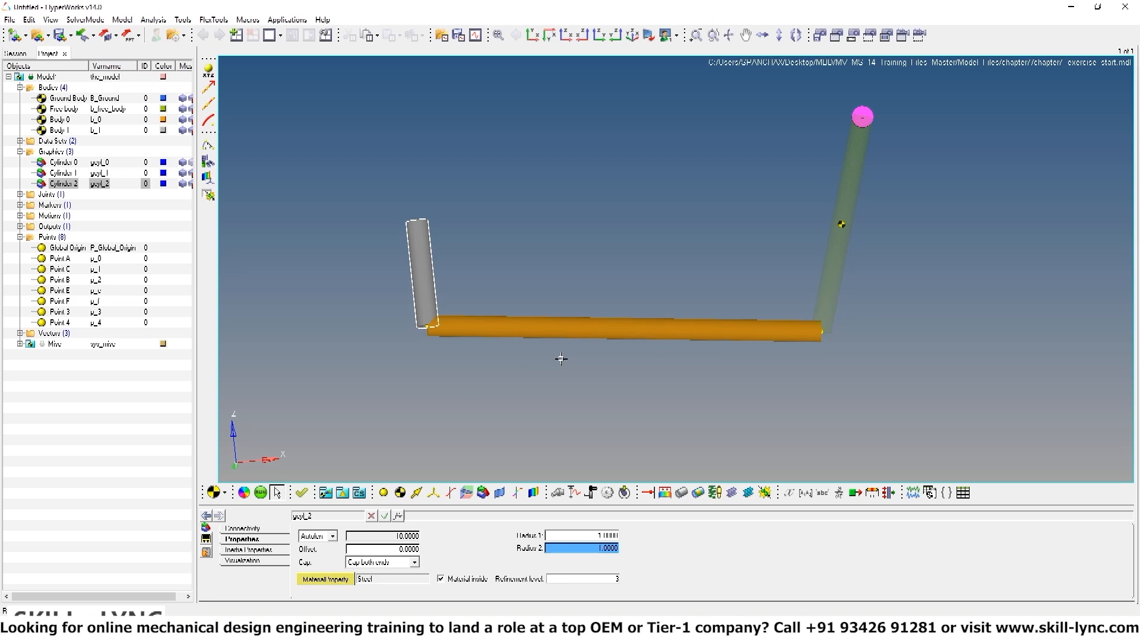
ctrl+right_drag(593, 347, 587, 373)
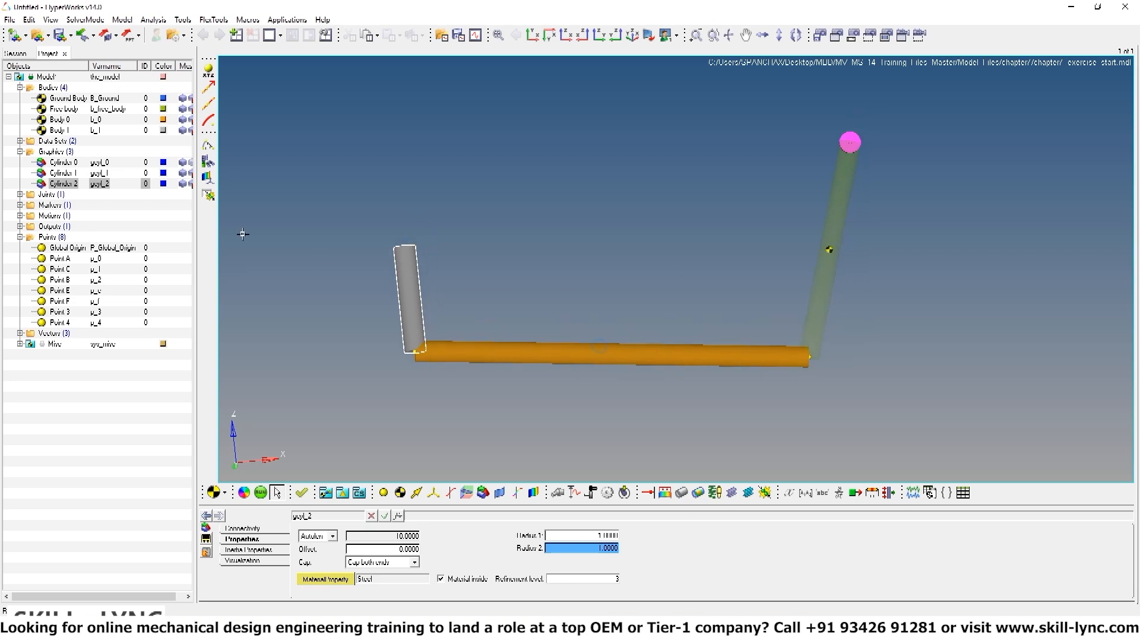
Set Radius 1 of the existing Cylinder 0 graphic to 2
click(66, 163)
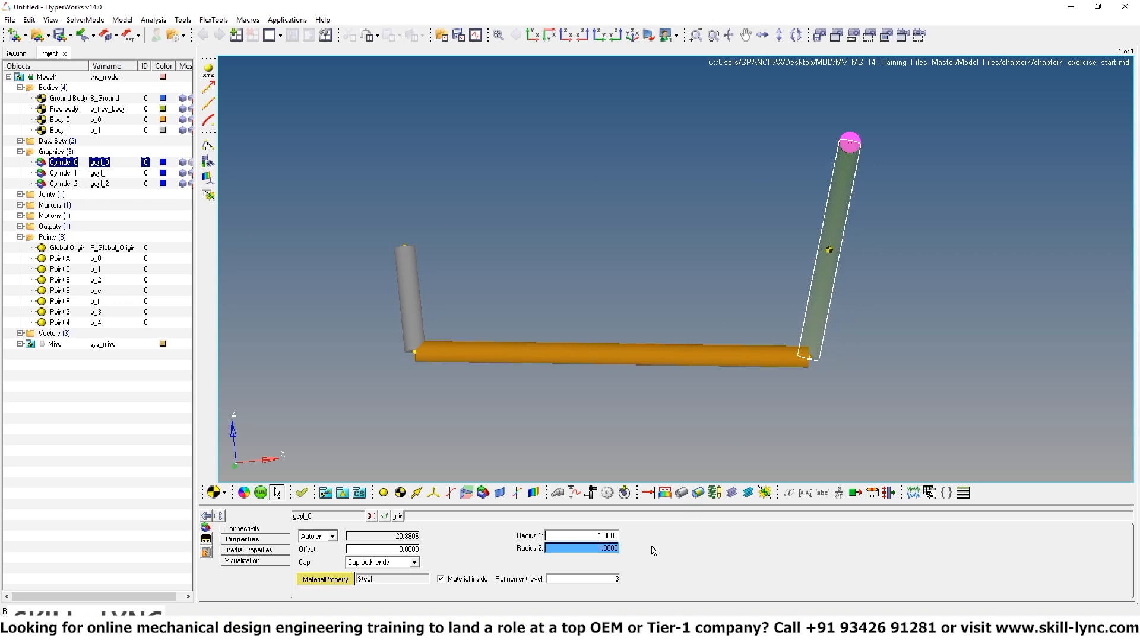
click(588, 536)
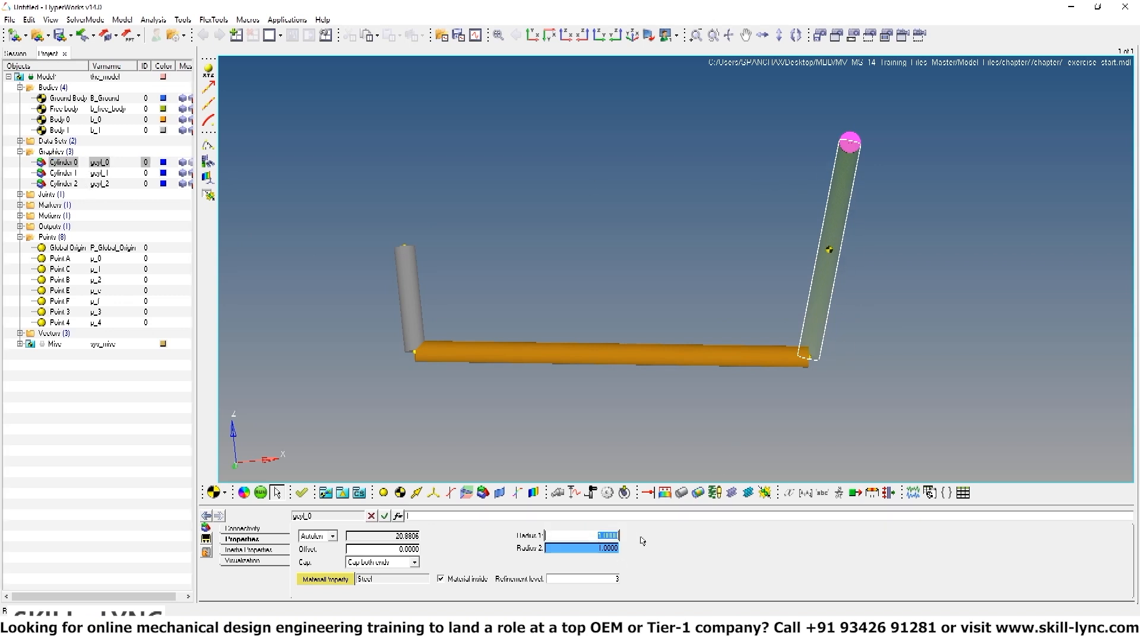
text(2)
key(Return)
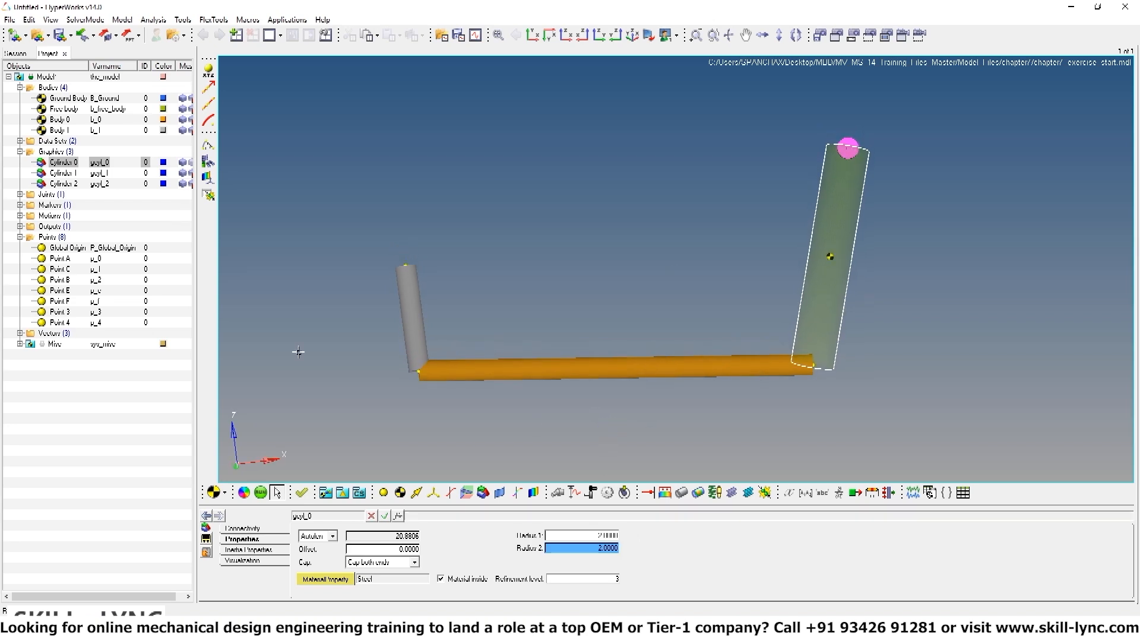
Set Radius 1 of the Cylinder 1 graphic to 2
click(65, 173)
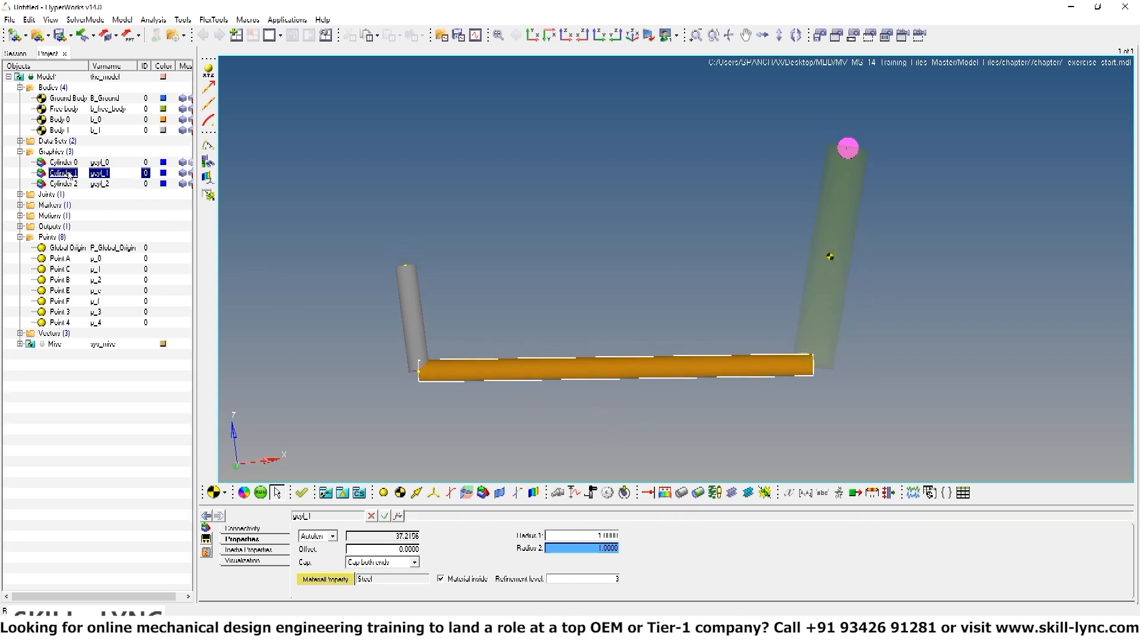
click(594, 536)
text(2)
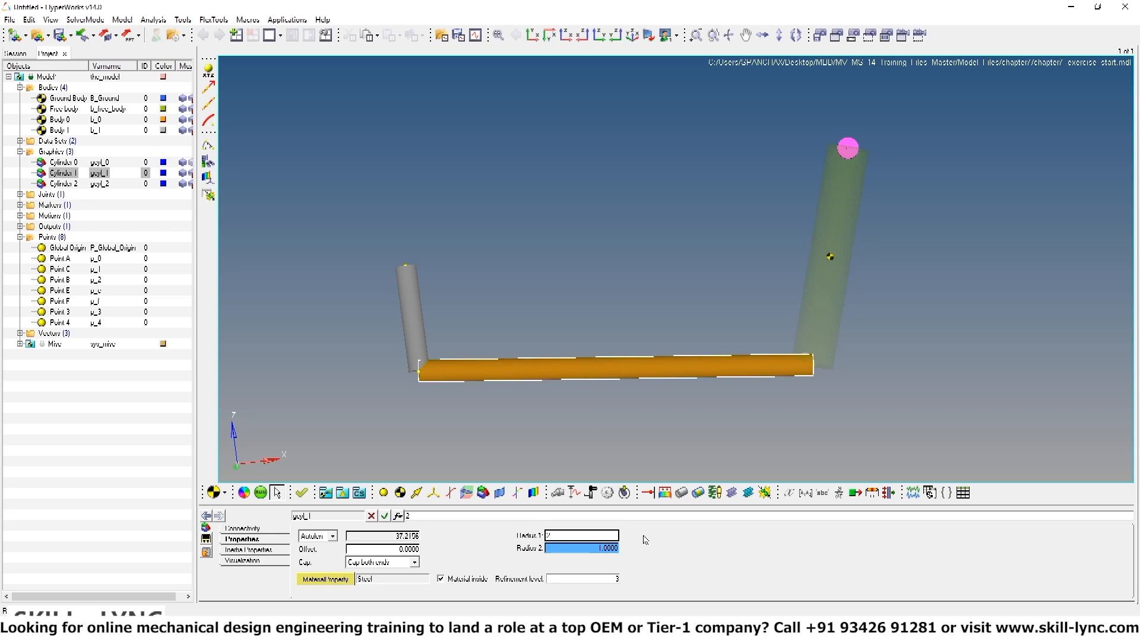
key(Return)
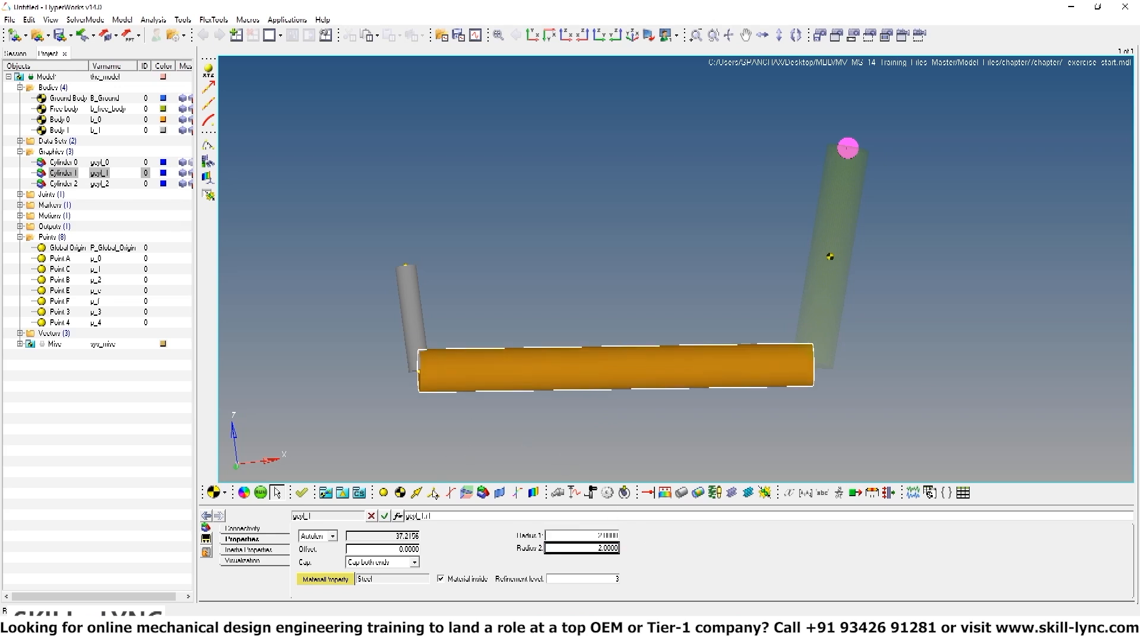
Set Radius 1 of the Cylinder 2 graphic to 2
click(64, 184)
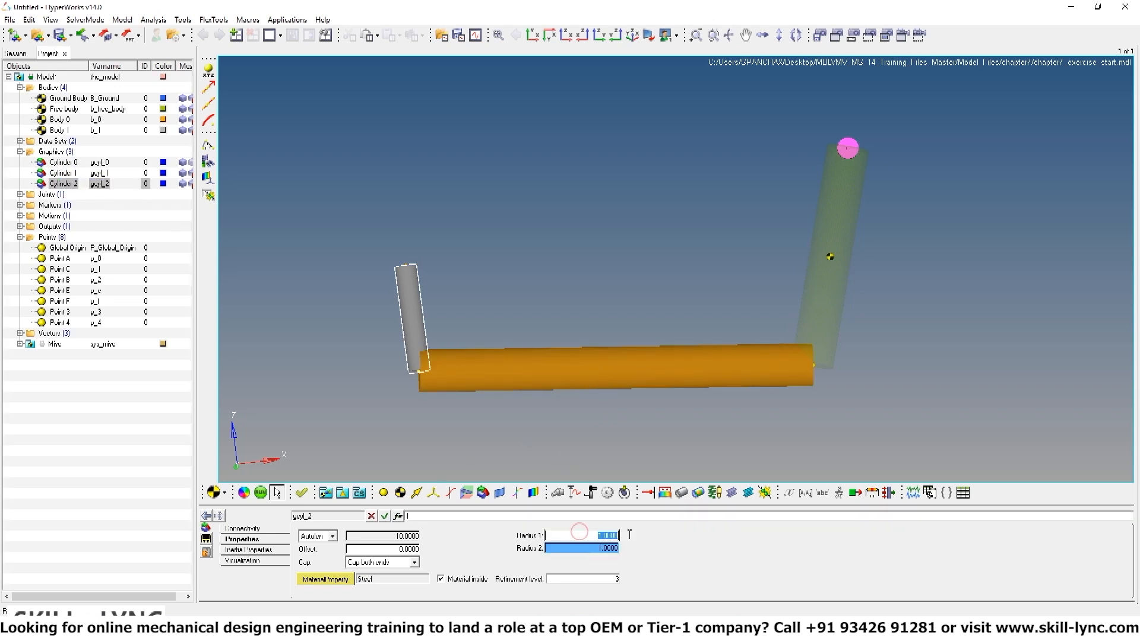
text(2)
key(Return)
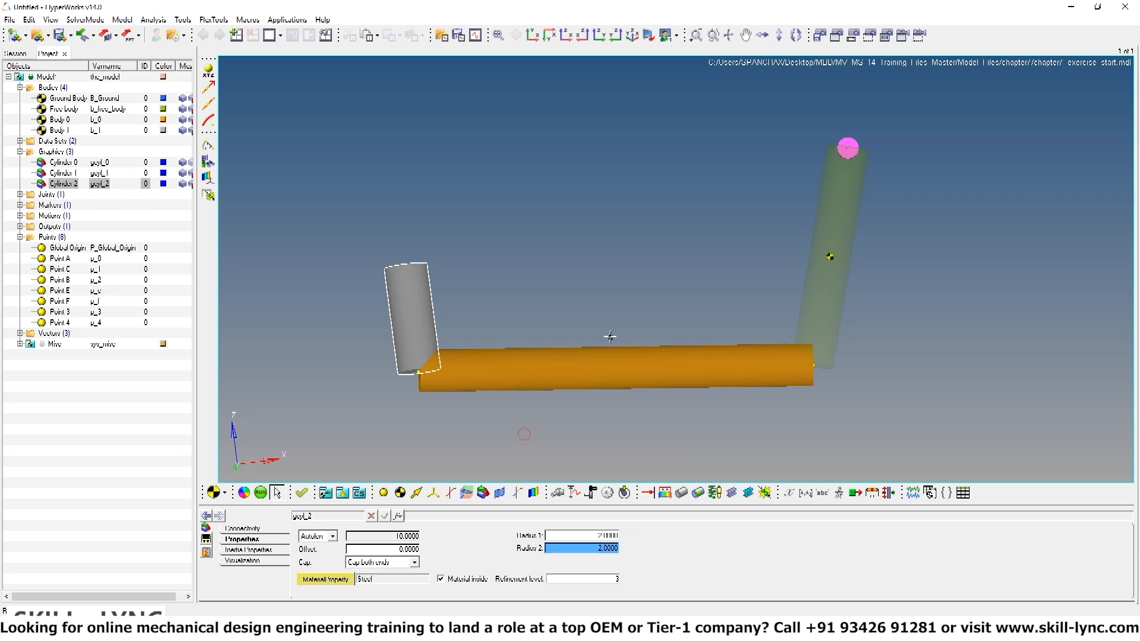
ctrl+drag(611, 333, 614, 303)
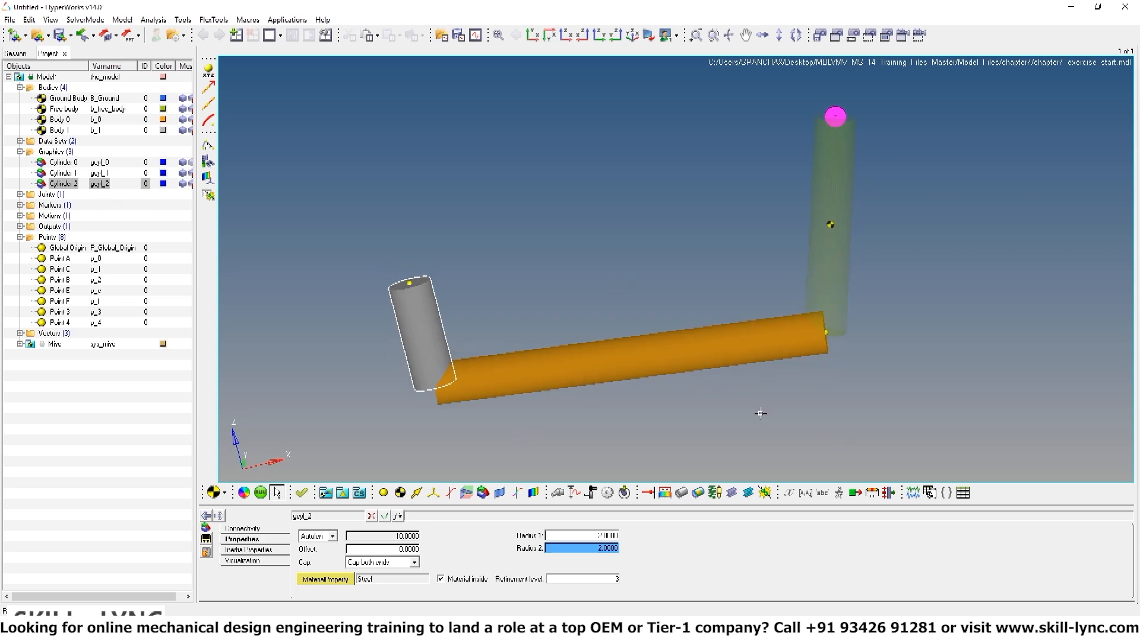
ctrl+right_drag(569, 283, 623, 279)
ctrl+drag(995, 403, 975, 409)
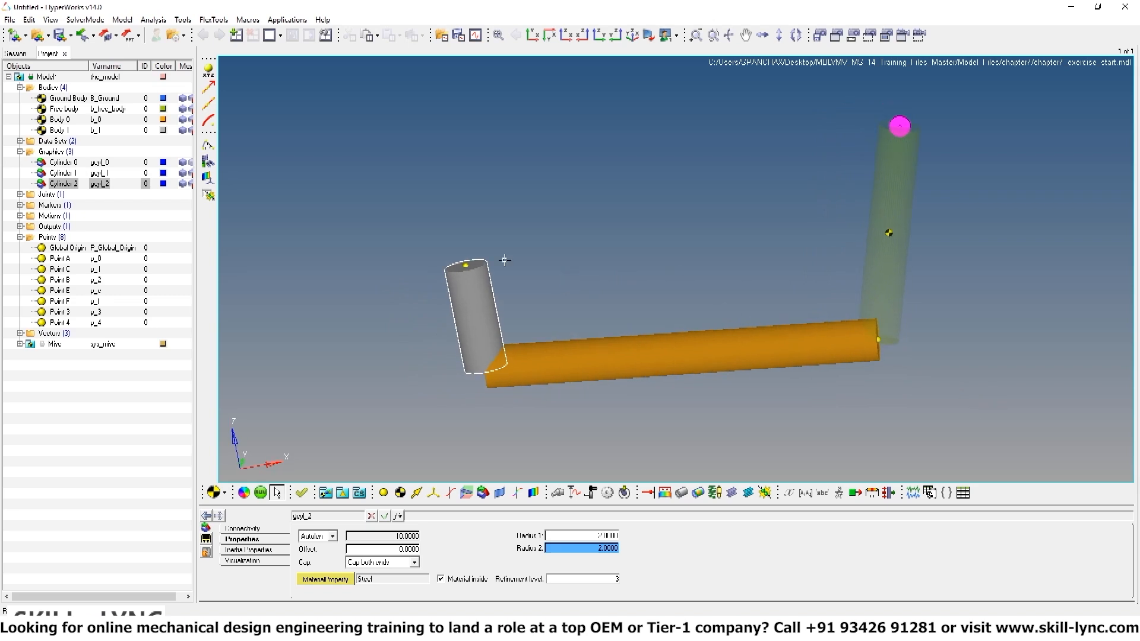
Save the model under the new file name Four_Bar_Bodies_Class.mdl in the chapter7 folder
click(10, 20)
mouse_move(38, 92)
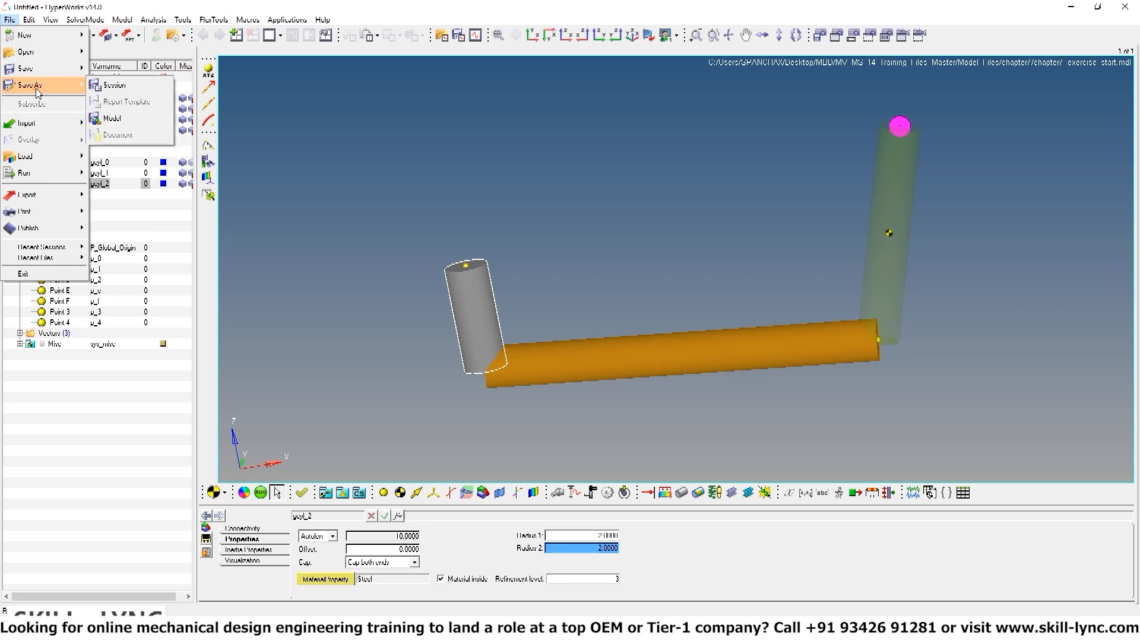
click(128, 120)
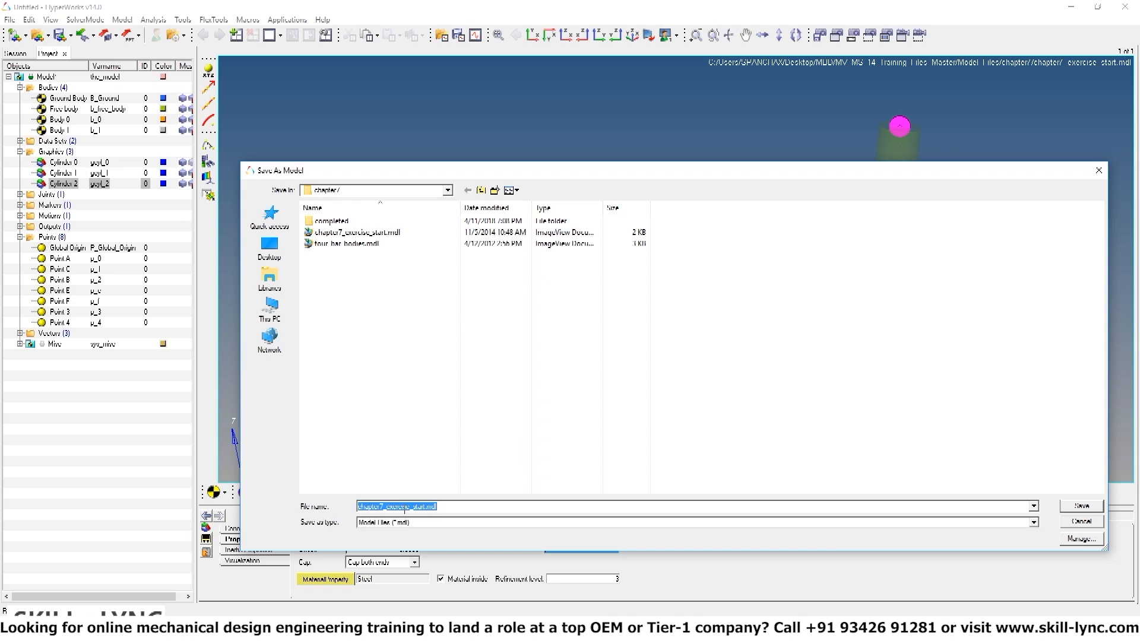
click(427, 508)
key(BackSpace)
key(BackSpace)
key(BackSpace)
key(BackSpace)
key(BackSpace)
key(BackSpace)
key(BackSpace)
key(BackSpace)
key(BackSpace)
key(BackSpace)
key(BackSpace)
key(BackSpace)
key(BackSpace)
key(BackSpace)
key(BackSpace)
key(BackSpace)
key(BackSpace)
key(BackSpace)
key(BackSpace)
key(BackSpace)
text(Four_Ba)
click(1081, 506)
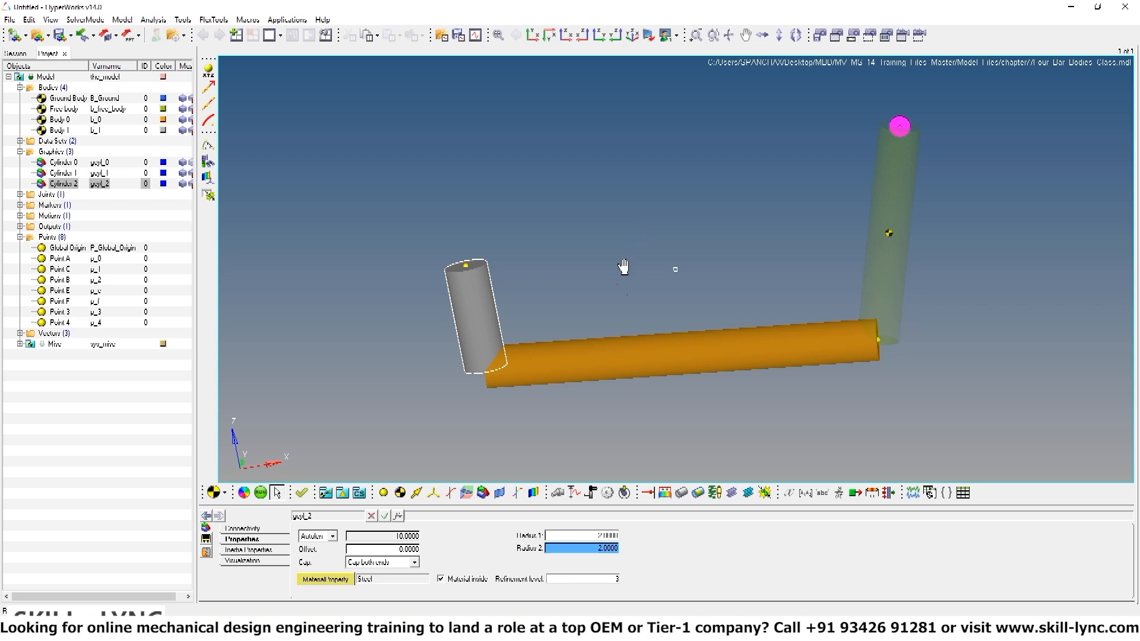
Add three single revolute joints, Joint 1, Joint 2 and Joint 3, to the model
click(558, 494)
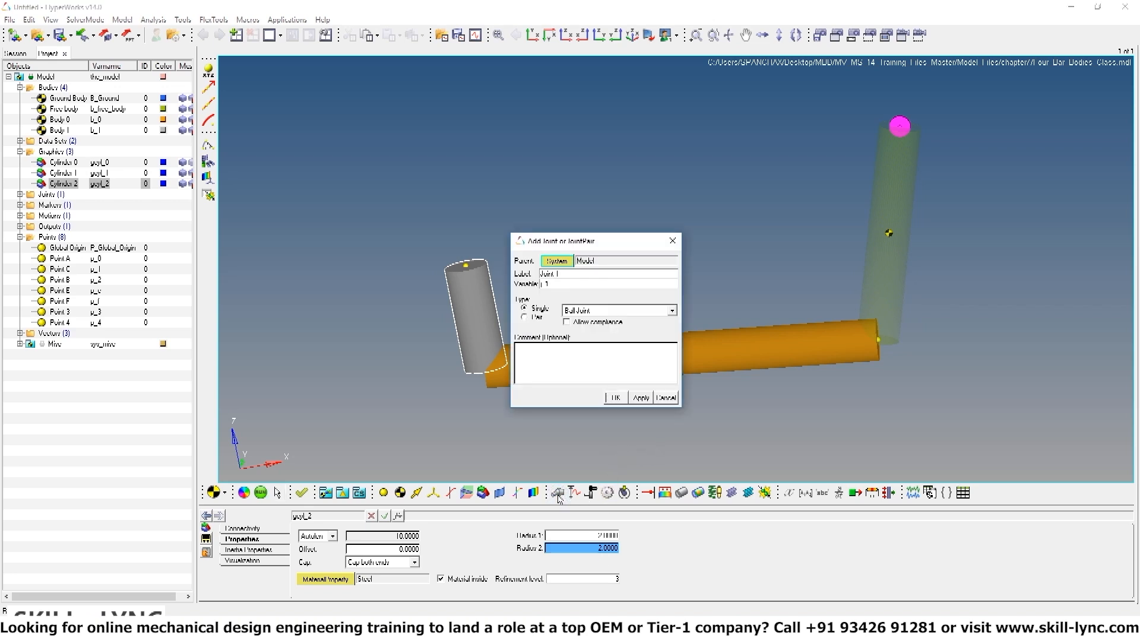
click(575, 311)
click(583, 331)
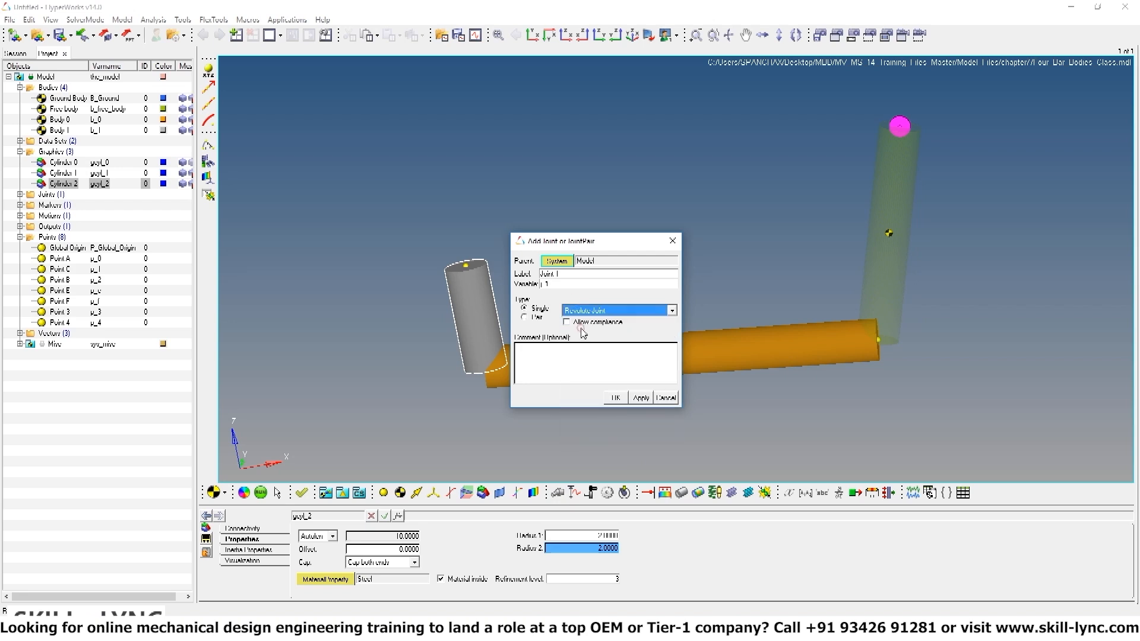
click(642, 398)
click(641, 398)
click(20, 196)
click(615, 397)
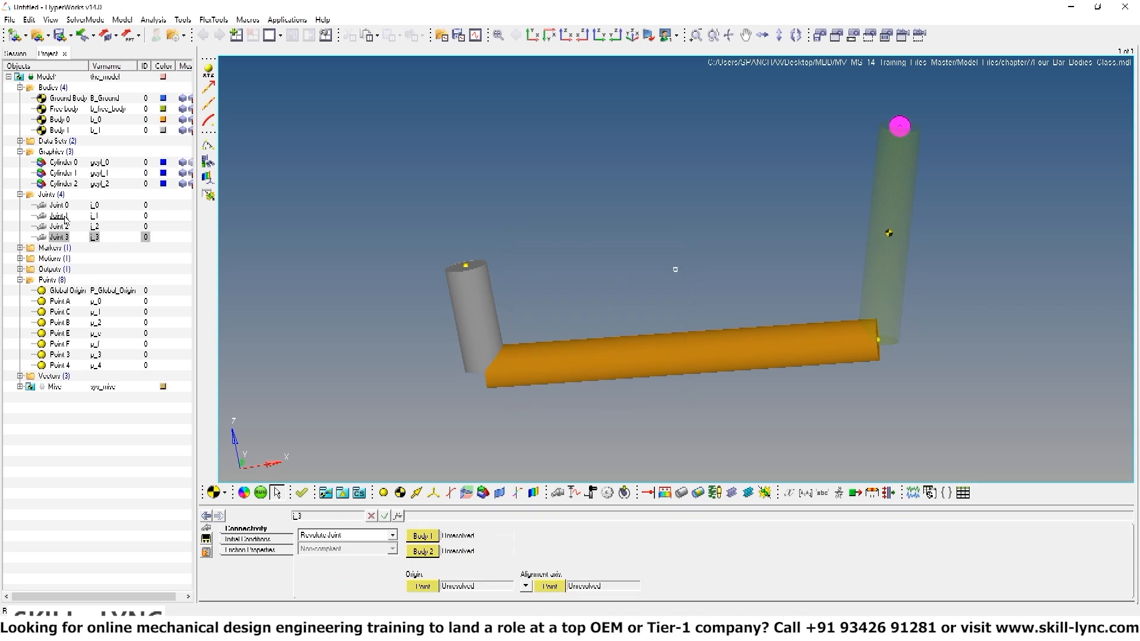
Review the connectivity settings of the existing Joint 0 and the three new joints
click(59, 237)
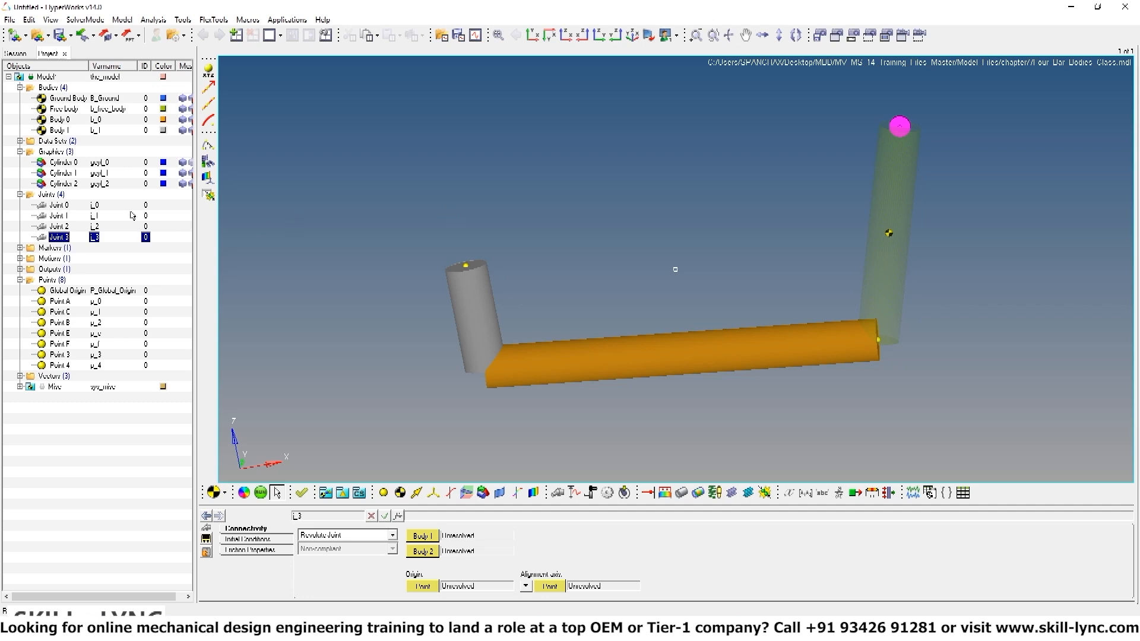
click(59, 216)
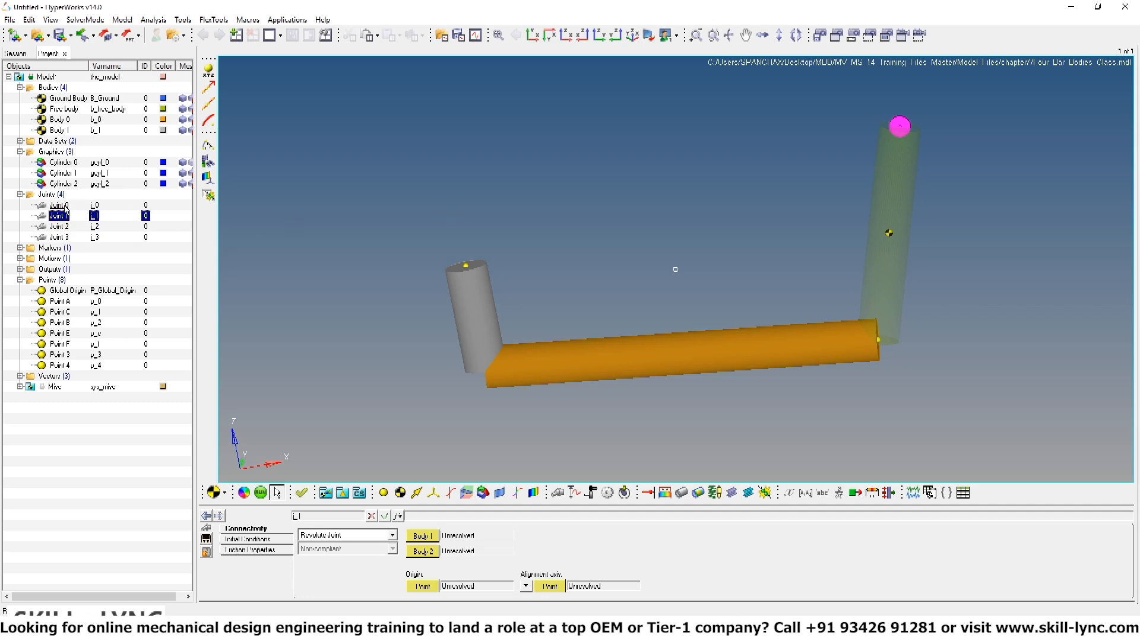
click(60, 205)
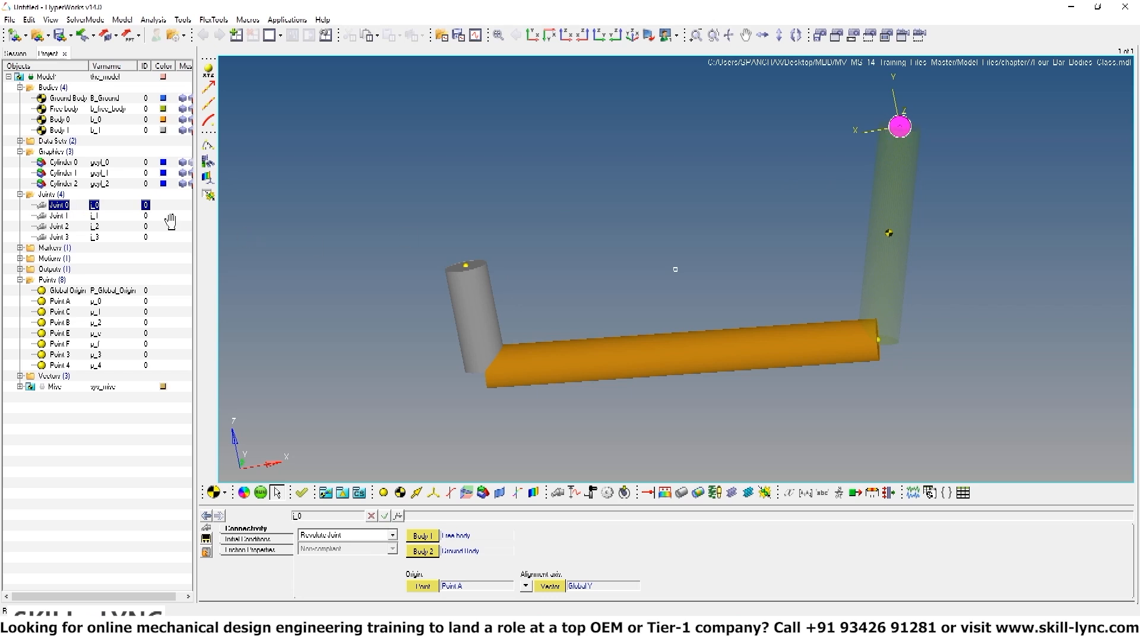
click(60, 217)
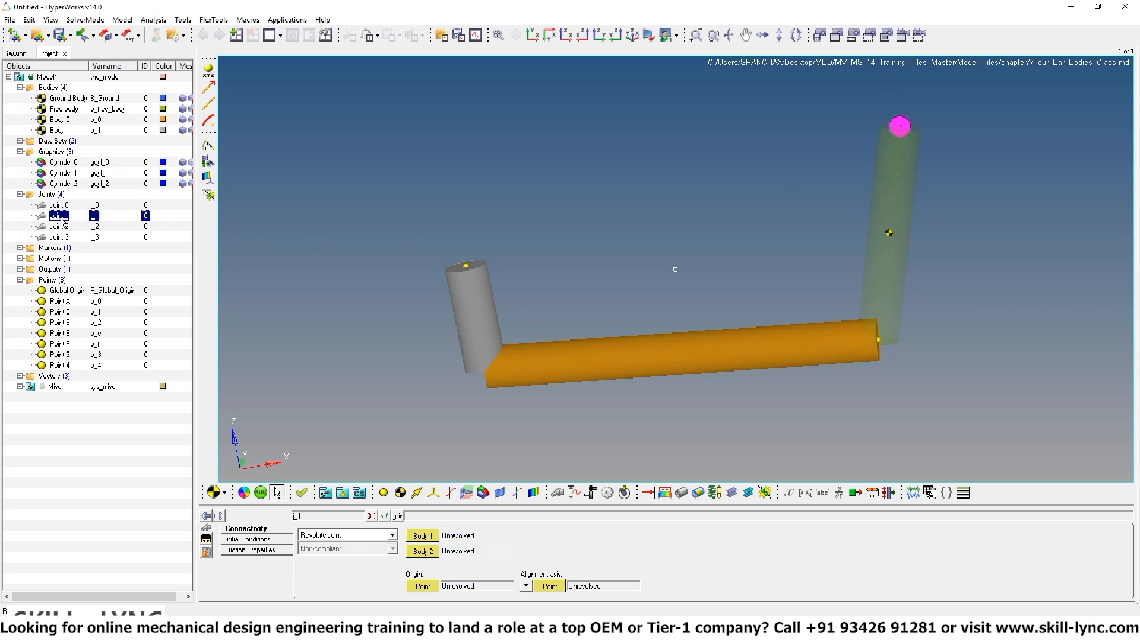
click(60, 227)
click(60, 238)
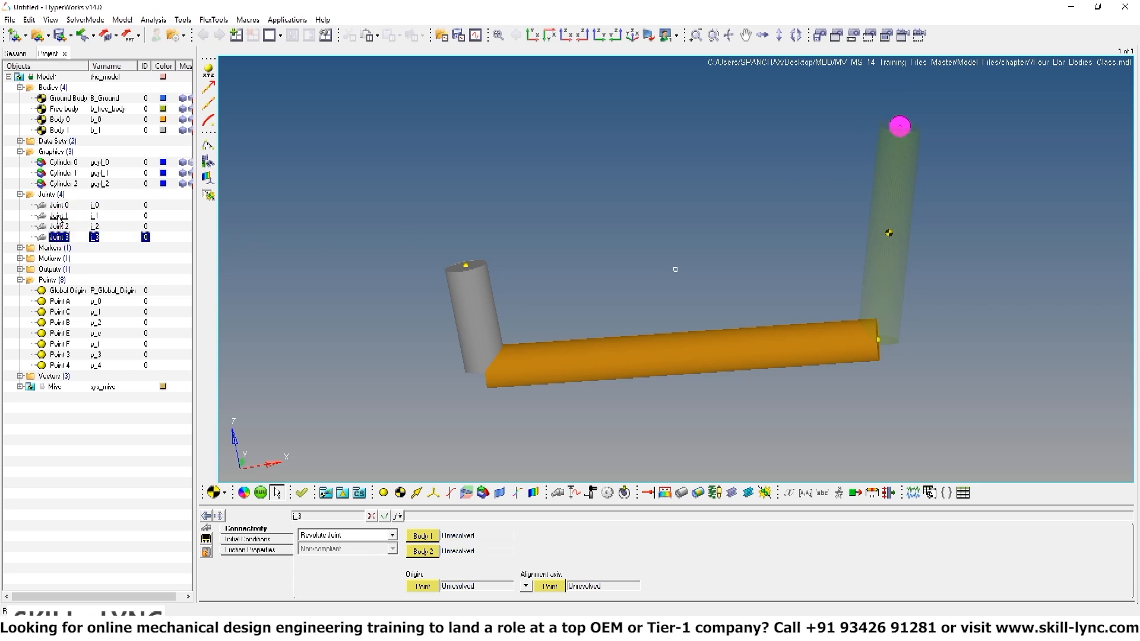
Connect Joint 1 between Free body as the first body and Body 0 as the second
click(59, 216)
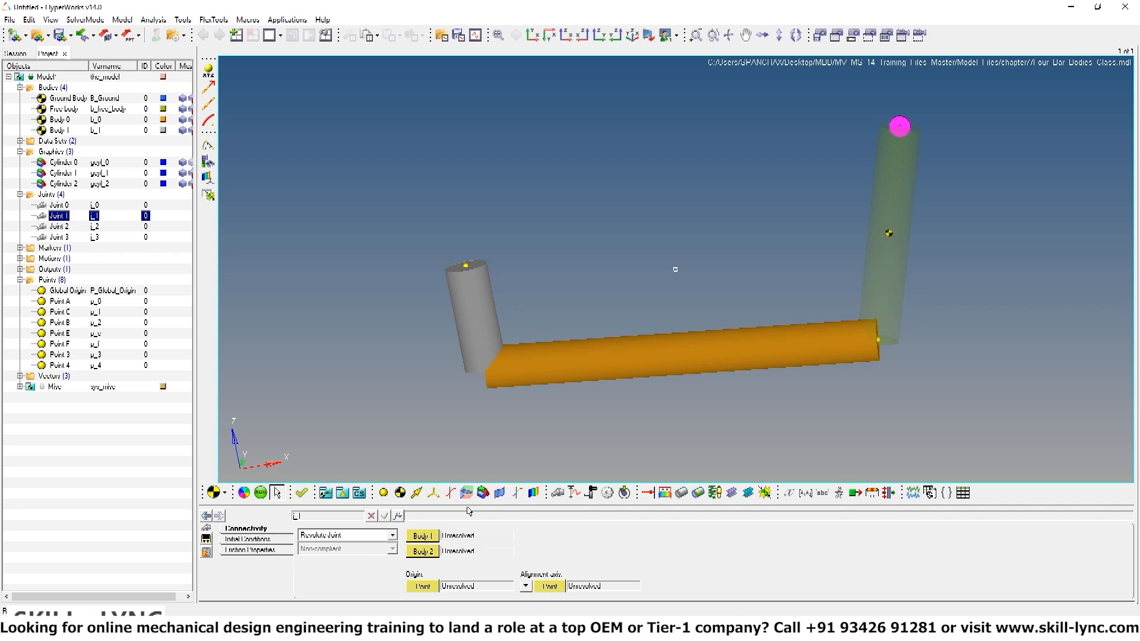
double_click(432, 537)
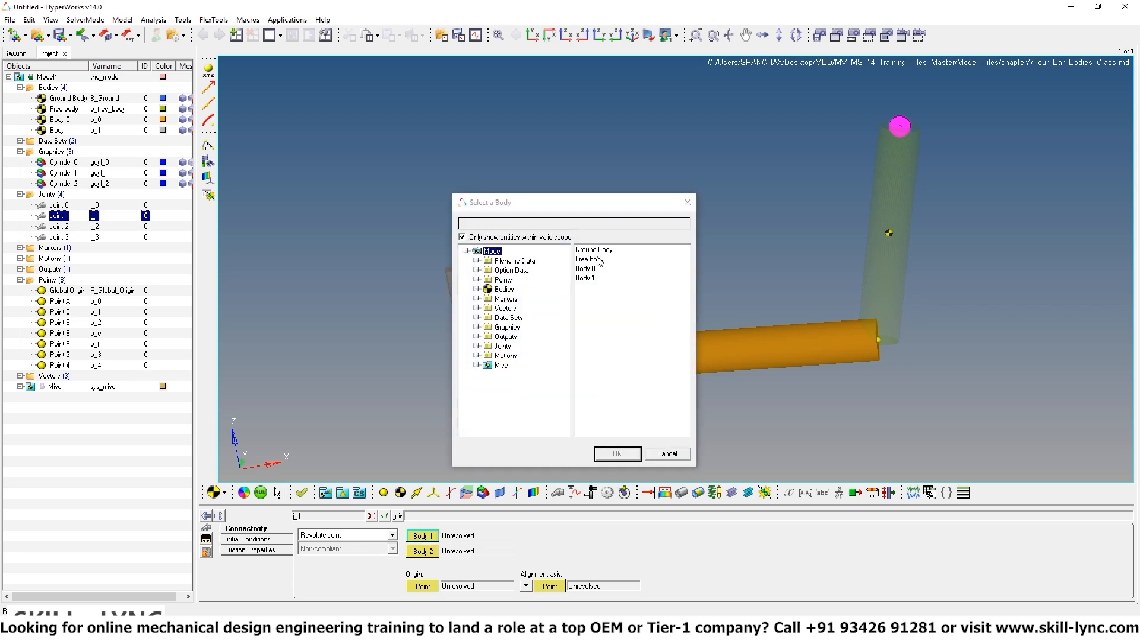
click(594, 260)
click(617, 454)
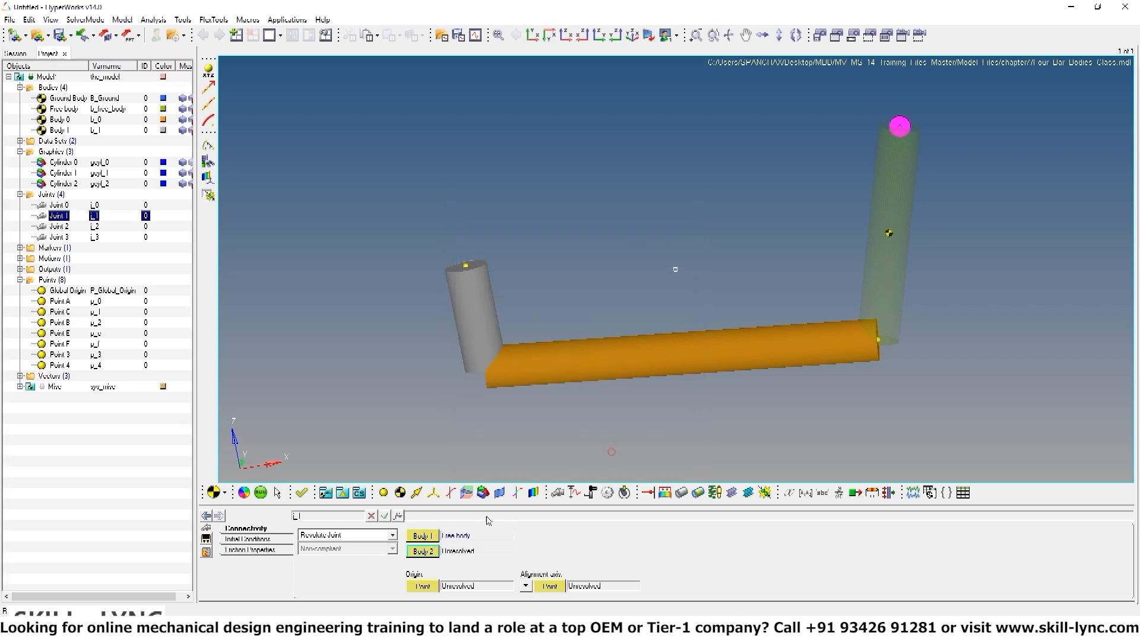
double_click(432, 552)
click(594, 269)
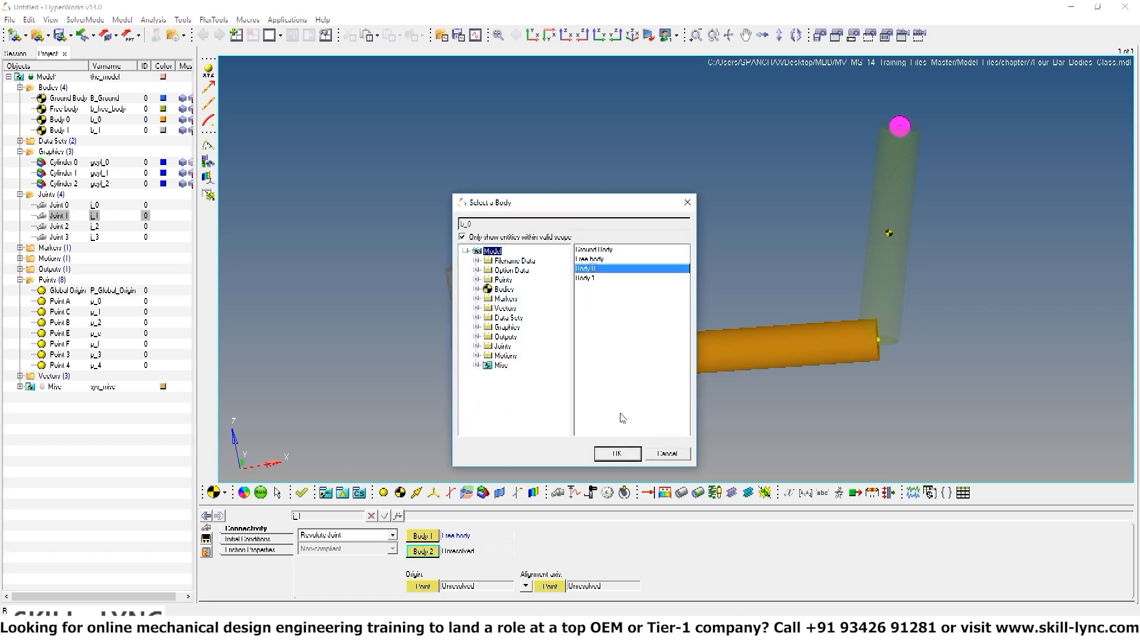
click(615, 454)
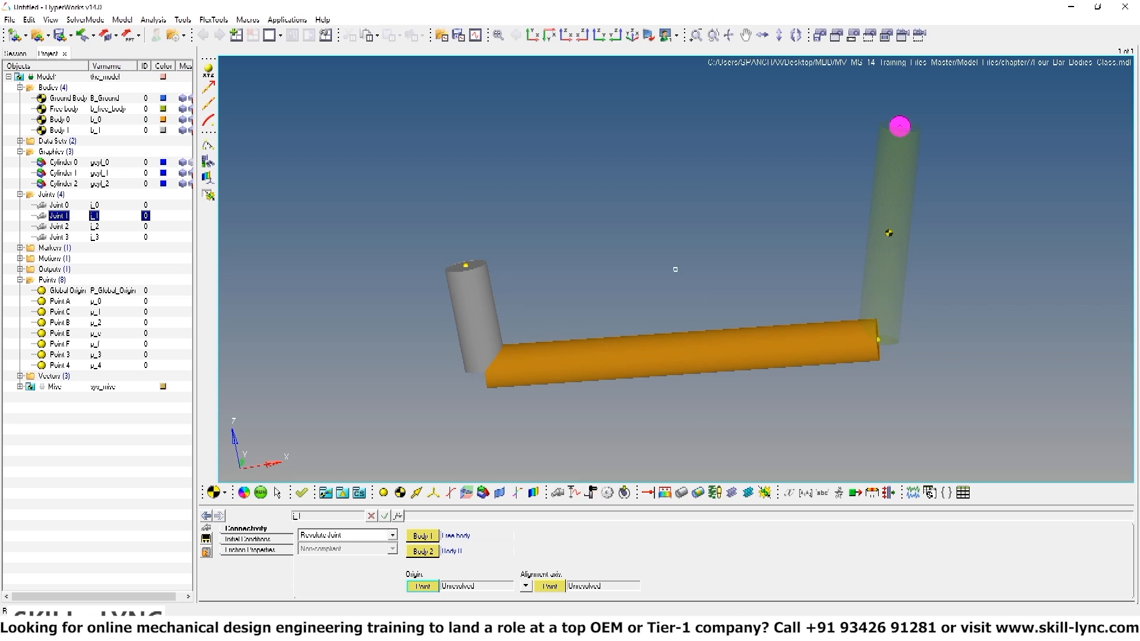
Place the origin of Joint 1 at Point C and align its axis with the Global Y vector
double_click(423, 587)
click(586, 269)
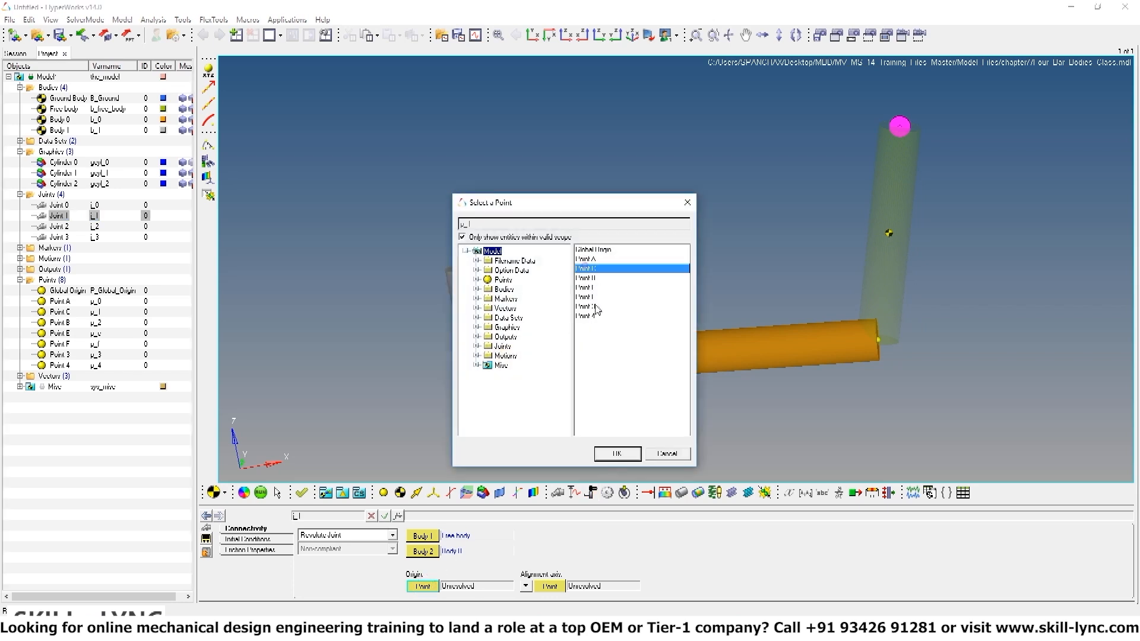
click(618, 454)
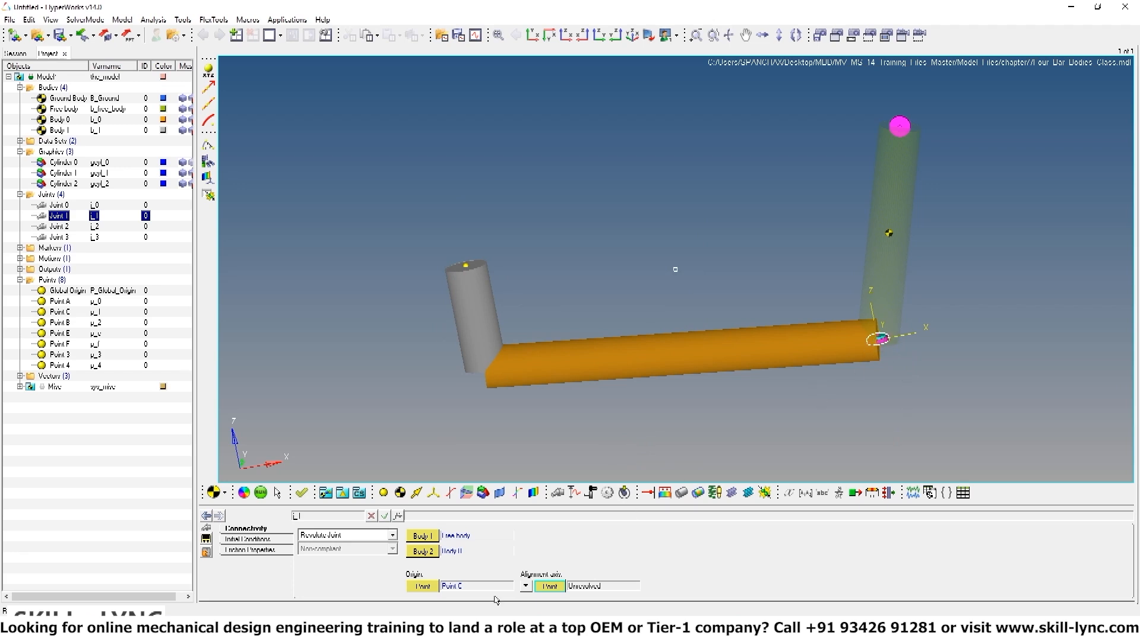
click(526, 586)
click(544, 606)
double_click(551, 587)
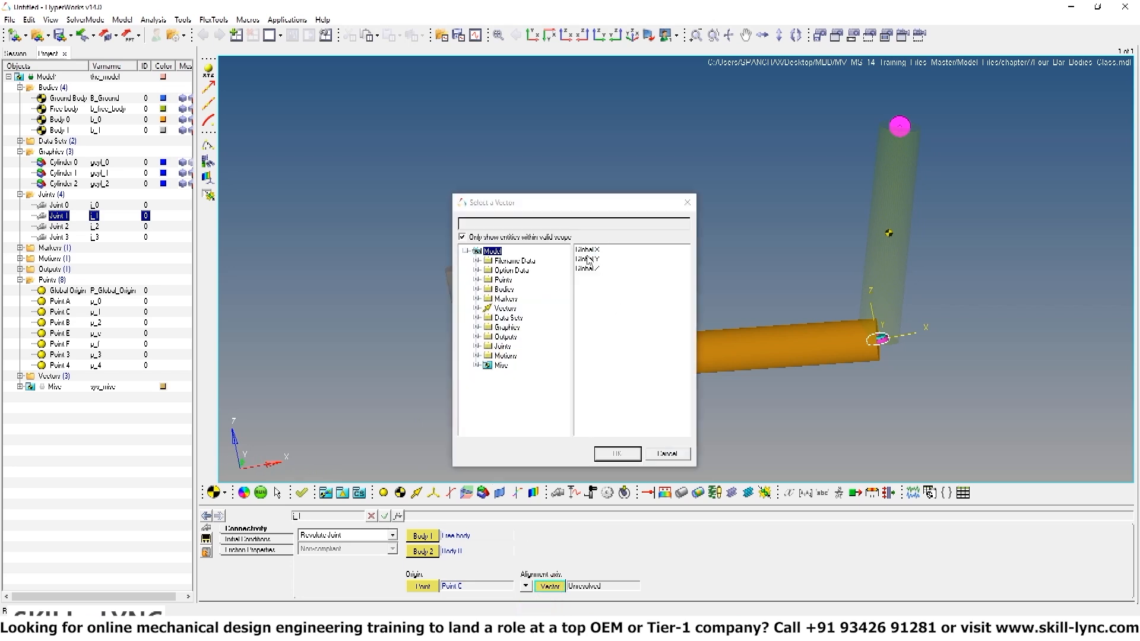
click(595, 259)
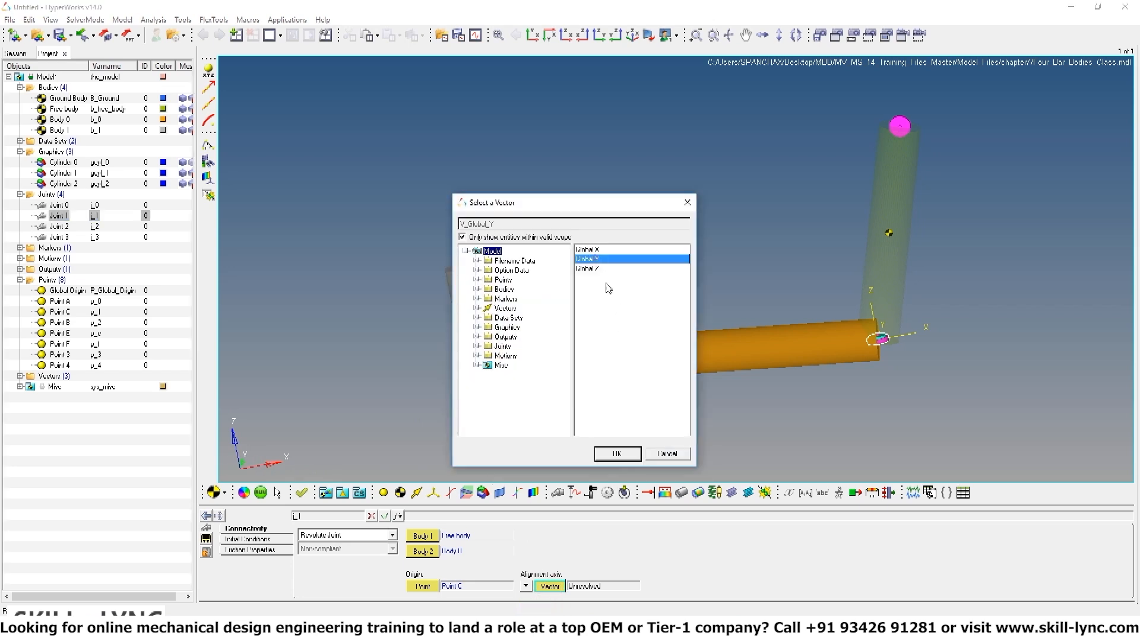
click(616, 453)
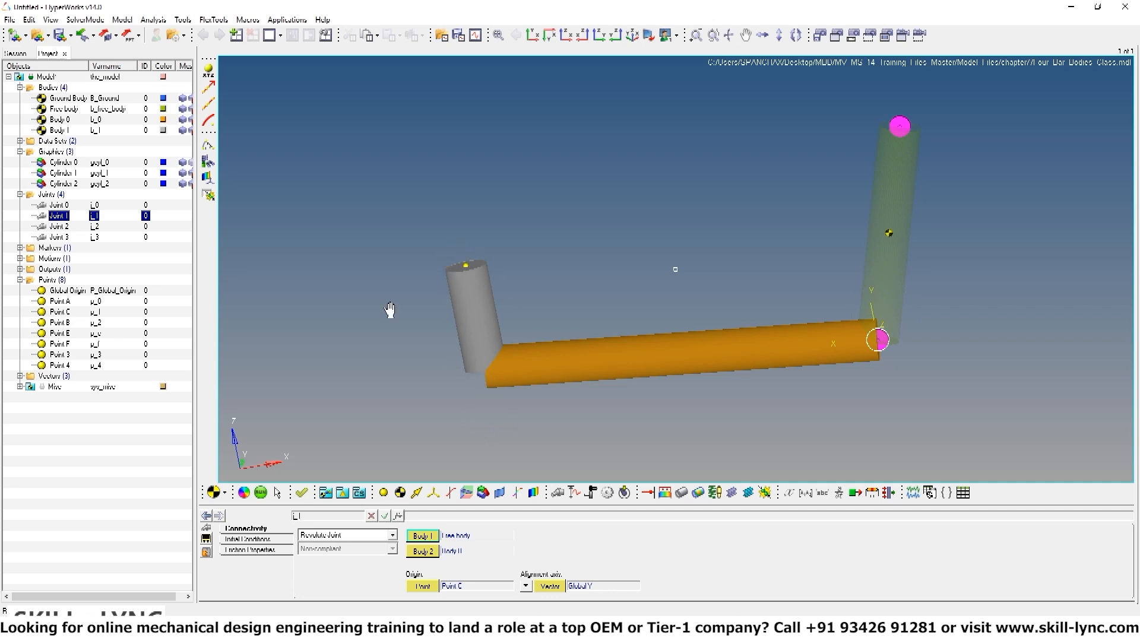
Connect Joint 2 between Body 0 as the first body and Body 1 as the second
click(60, 226)
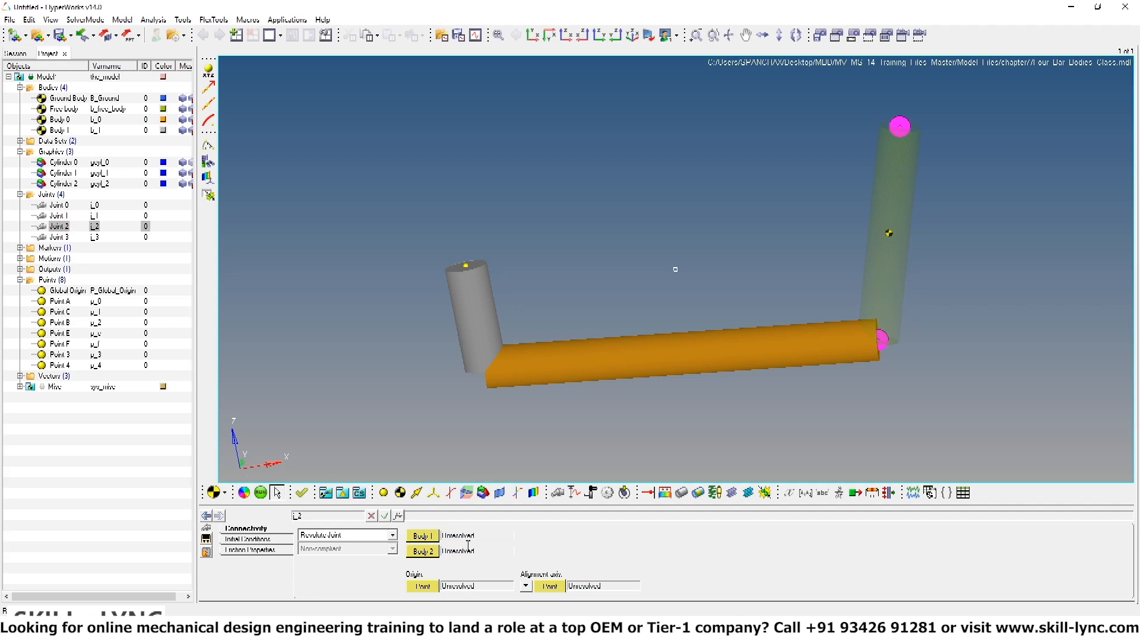
double_click(422, 537)
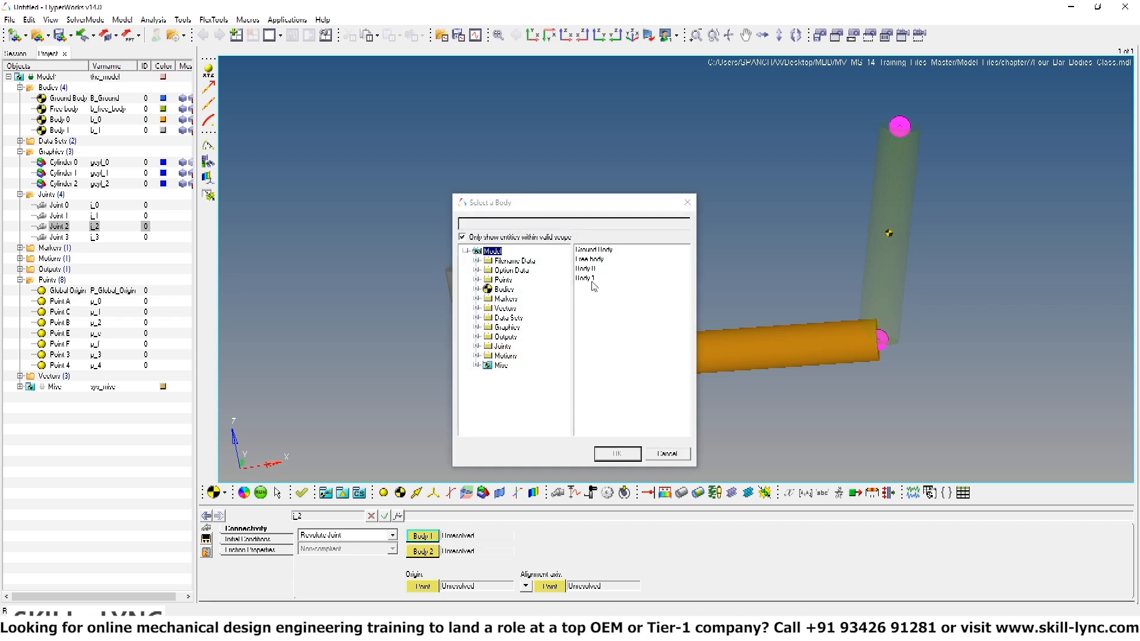
click(589, 268)
click(616, 454)
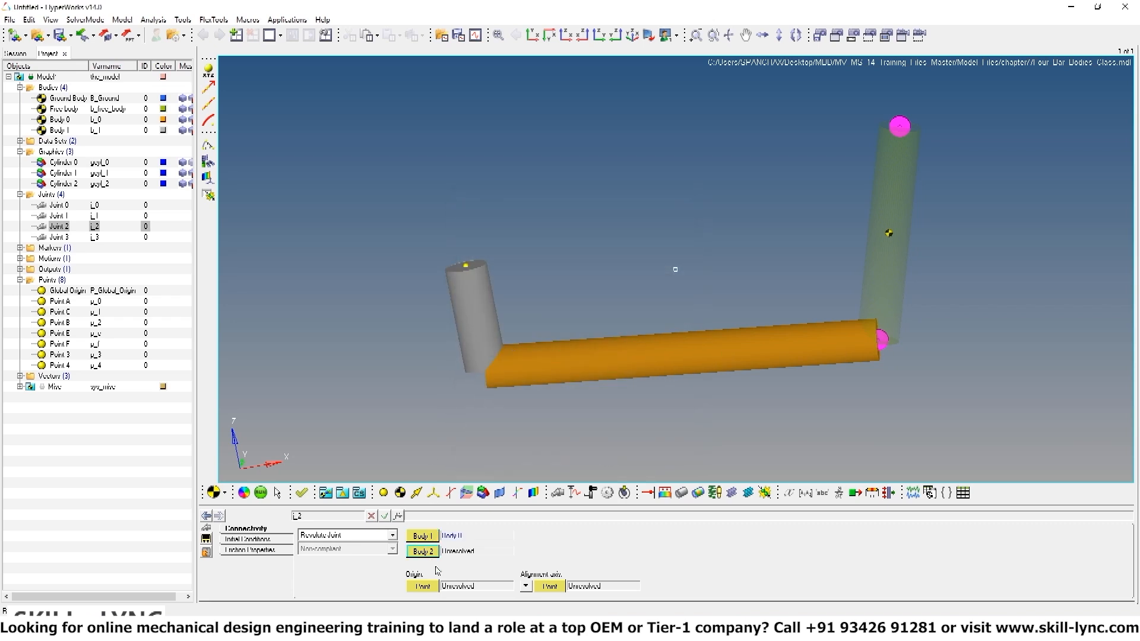
double_click(423, 552)
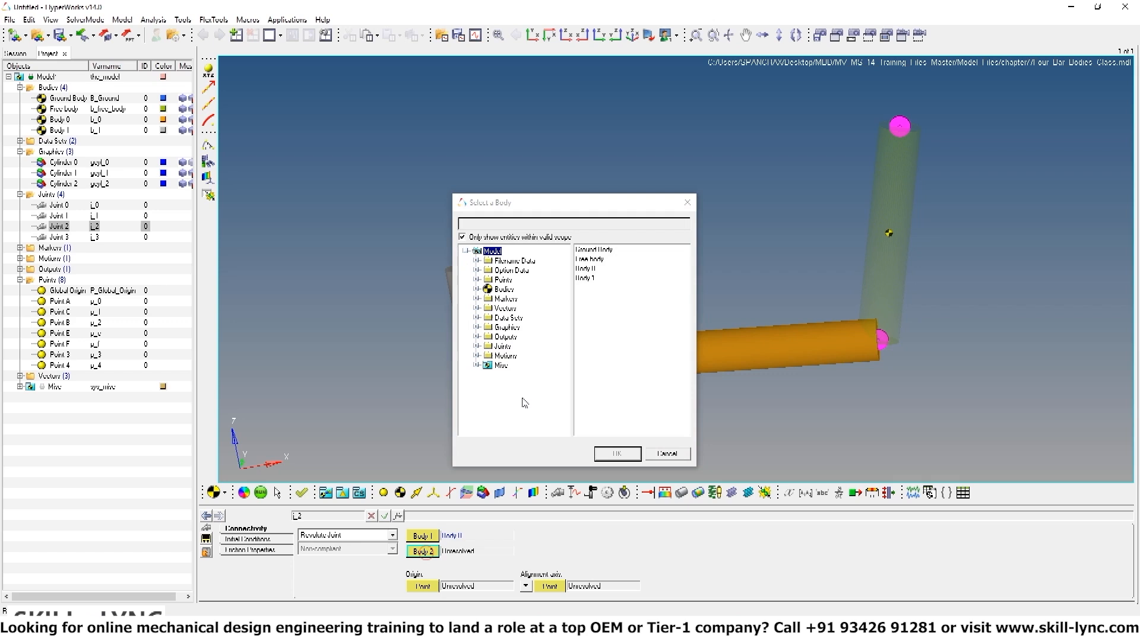
click(596, 278)
double_click(593, 278)
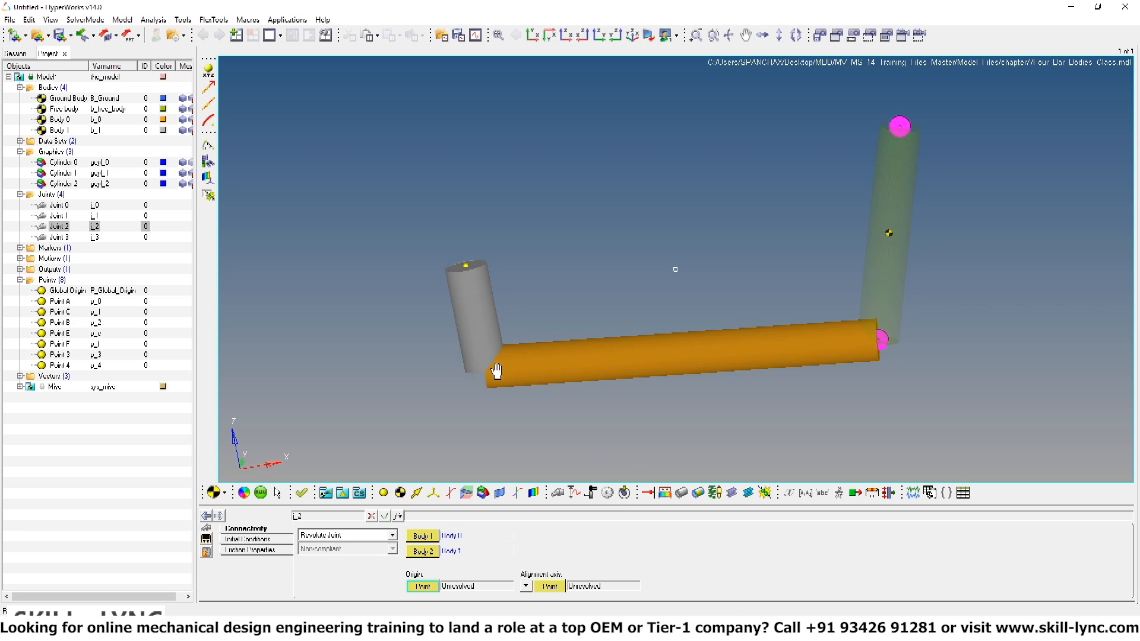
Place the origin of Joint 2 at Point E and align its axis with the Global Y vector
double_click(421, 587)
click(585, 288)
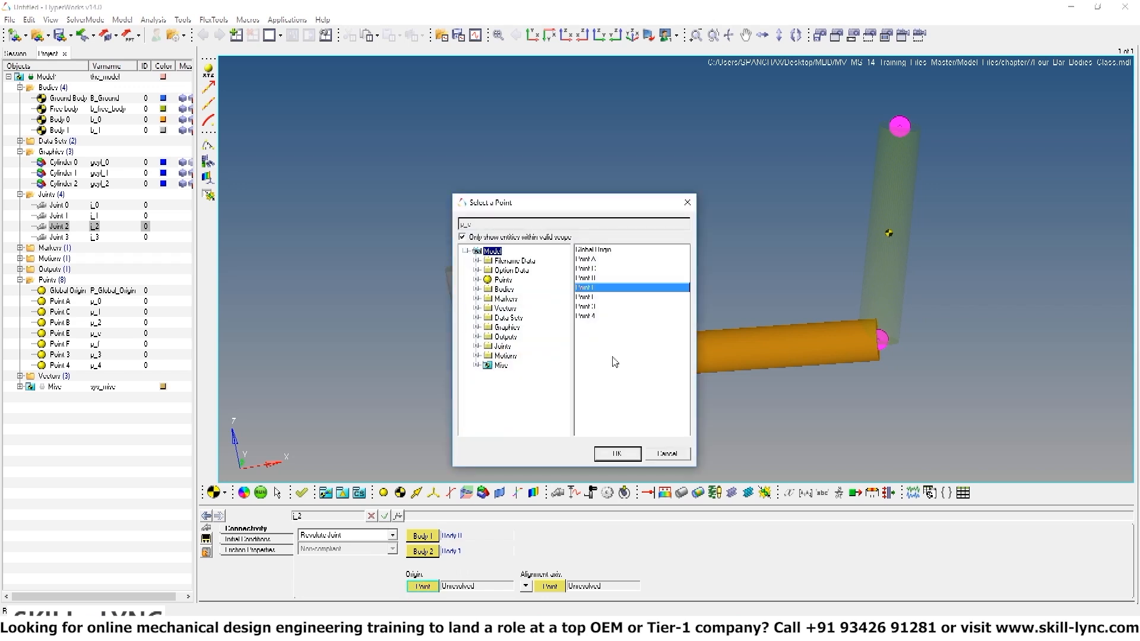
click(619, 453)
click(526, 586)
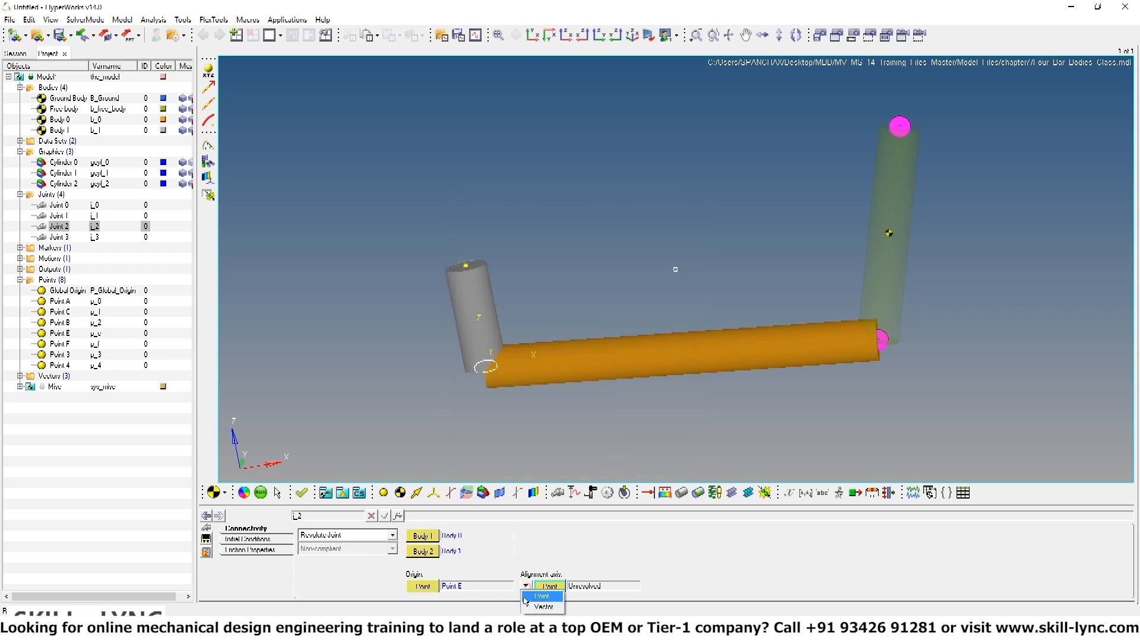
click(543, 607)
double_click(550, 586)
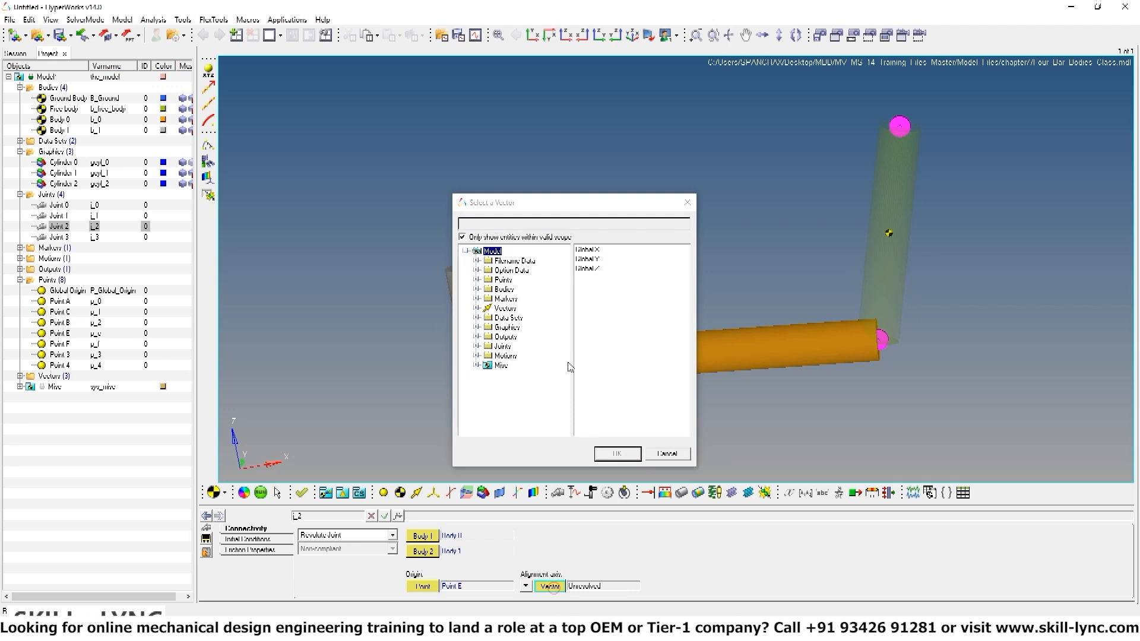
click(587, 259)
click(618, 454)
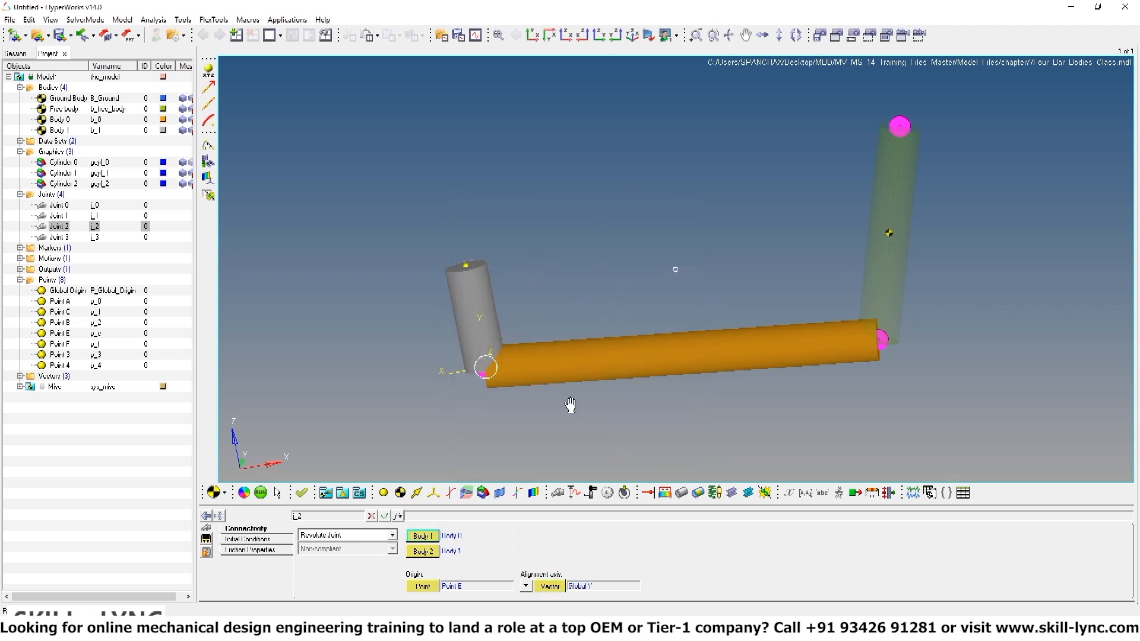
click(562, 433)
Connect Joint 3 between Body 1 as the first body and Ground Body as the second
click(59, 237)
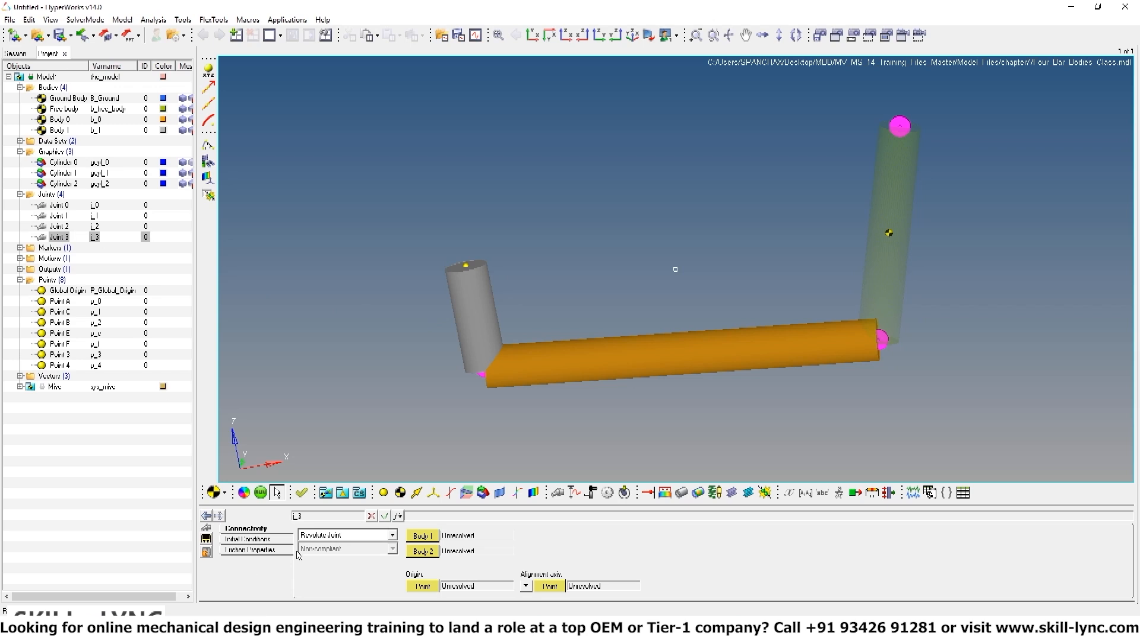
double_click(422, 537)
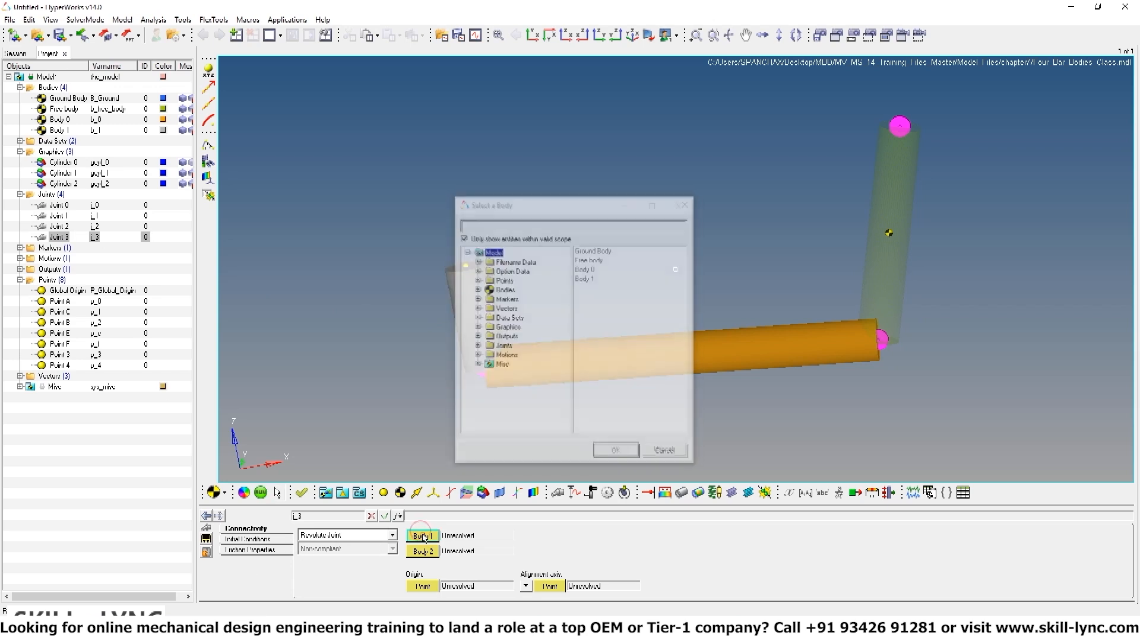
click(586, 279)
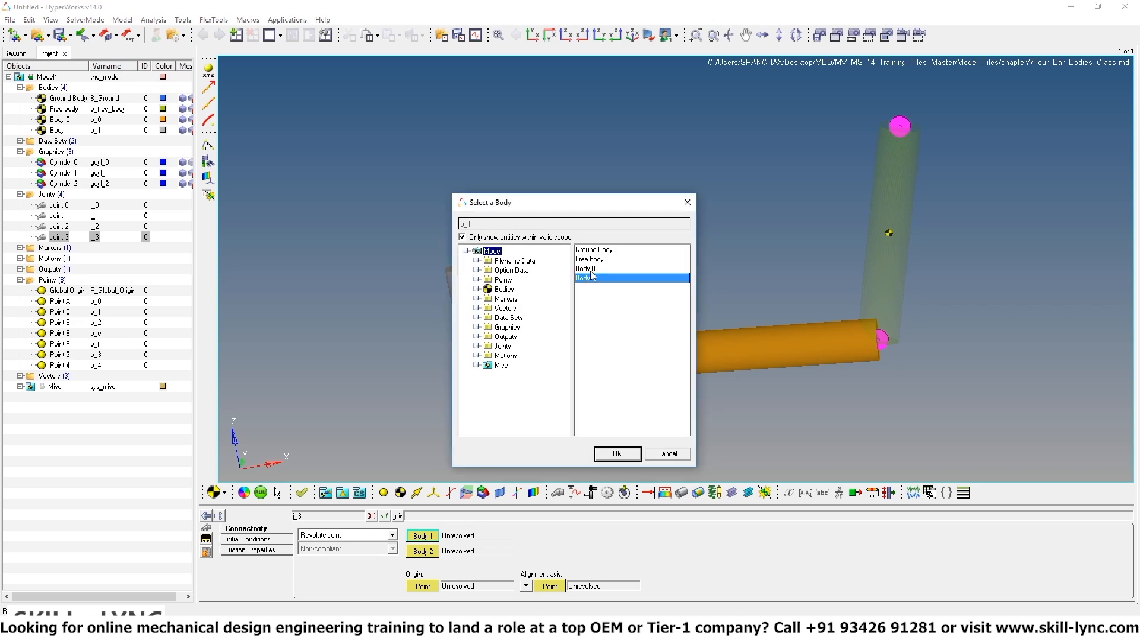
click(616, 457)
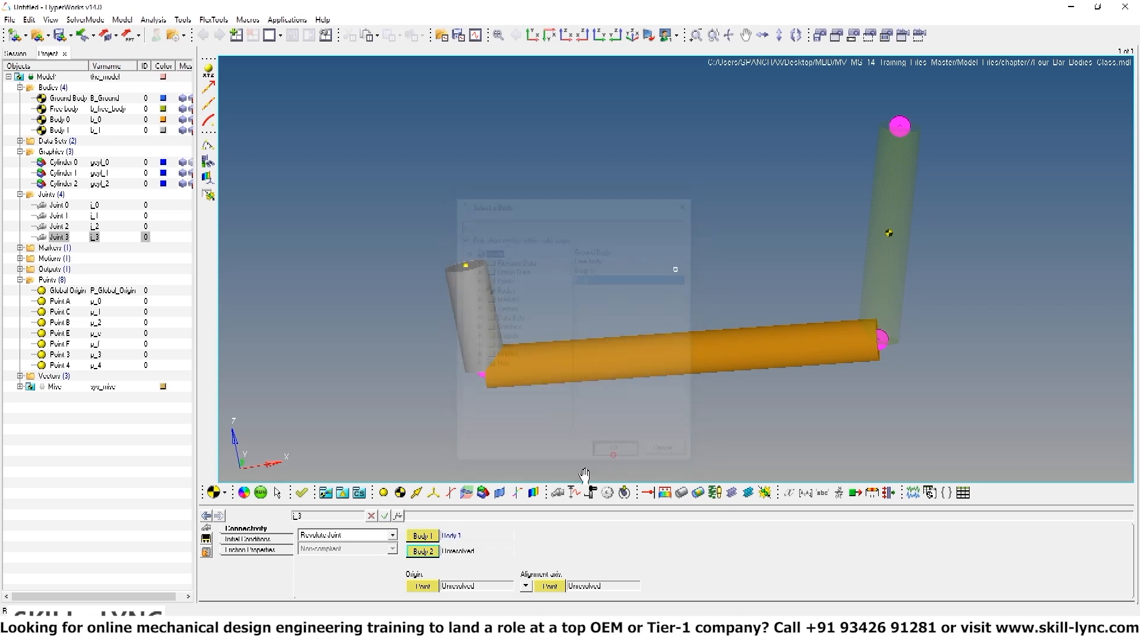
click(423, 552)
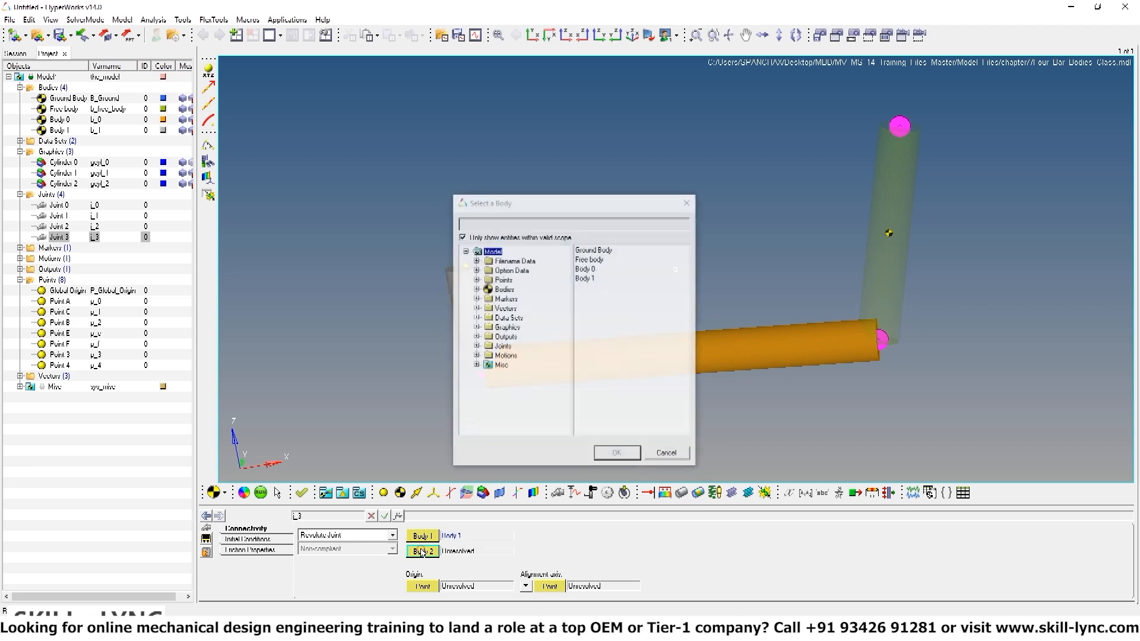
click(594, 249)
click(615, 455)
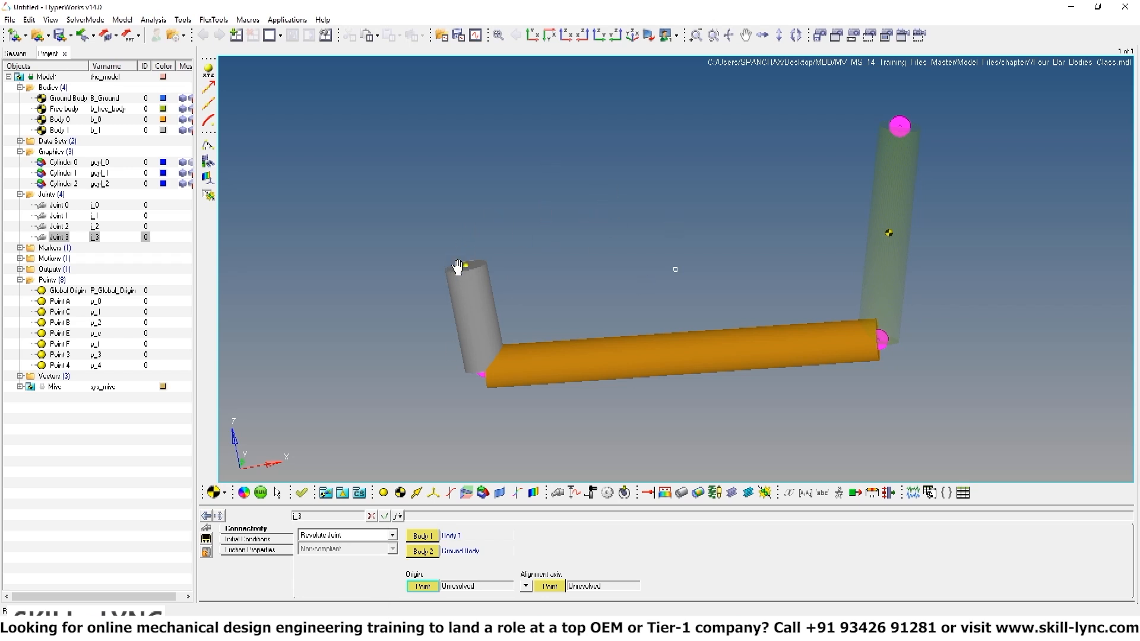
Place the origin of Joint 3 at Point F and align its axis with the Global Y vector
click(426, 588)
click(590, 297)
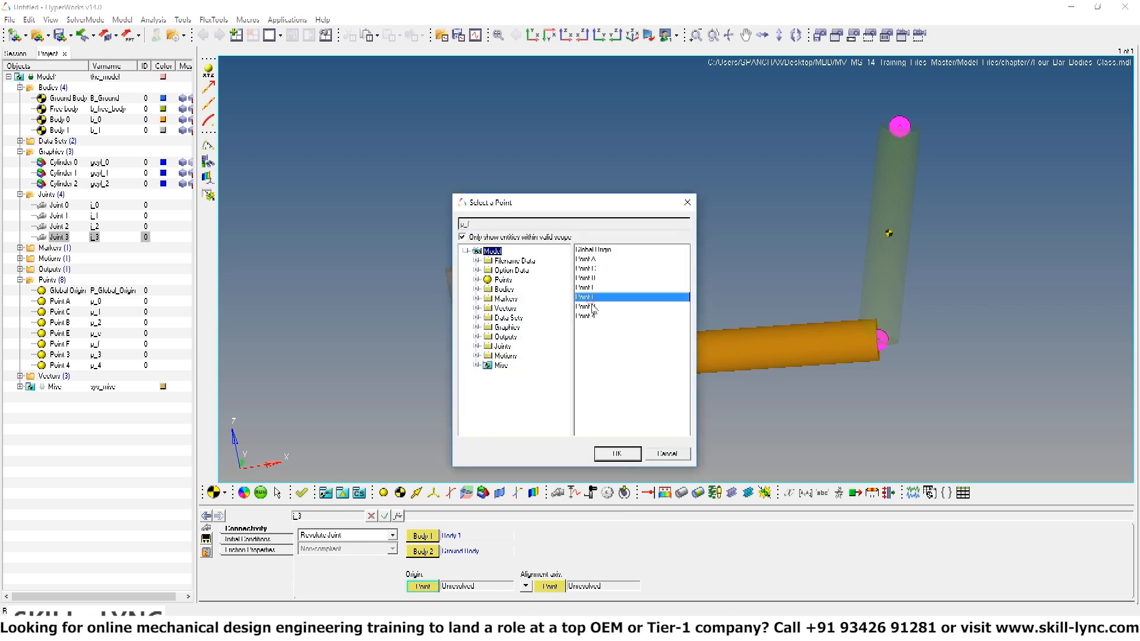
click(617, 454)
click(526, 587)
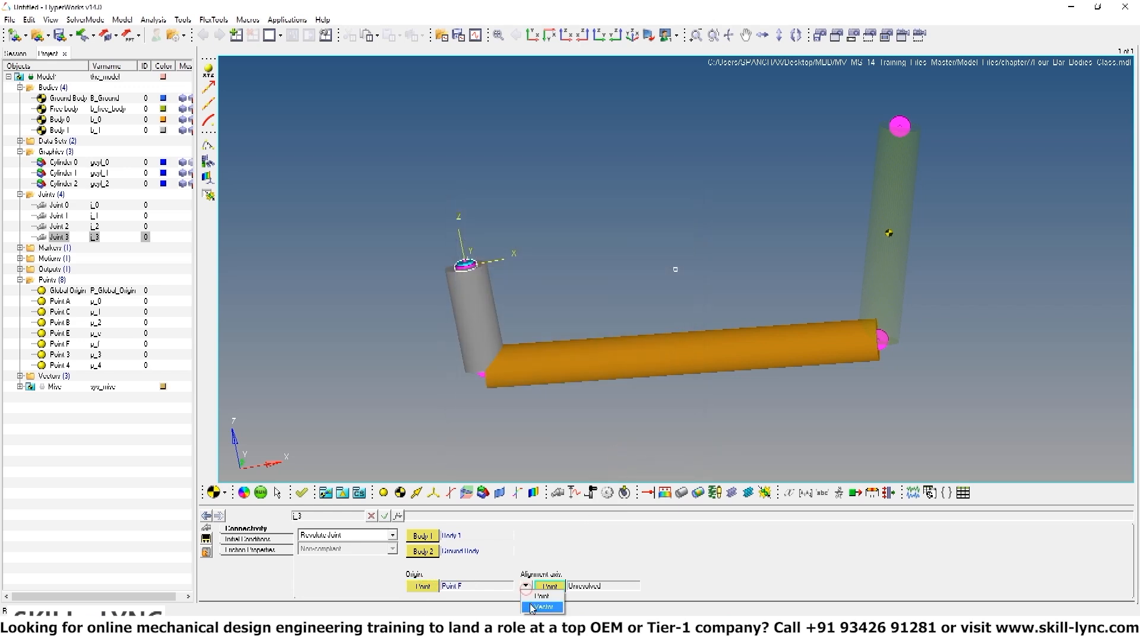
click(544, 607)
click(550, 586)
click(587, 260)
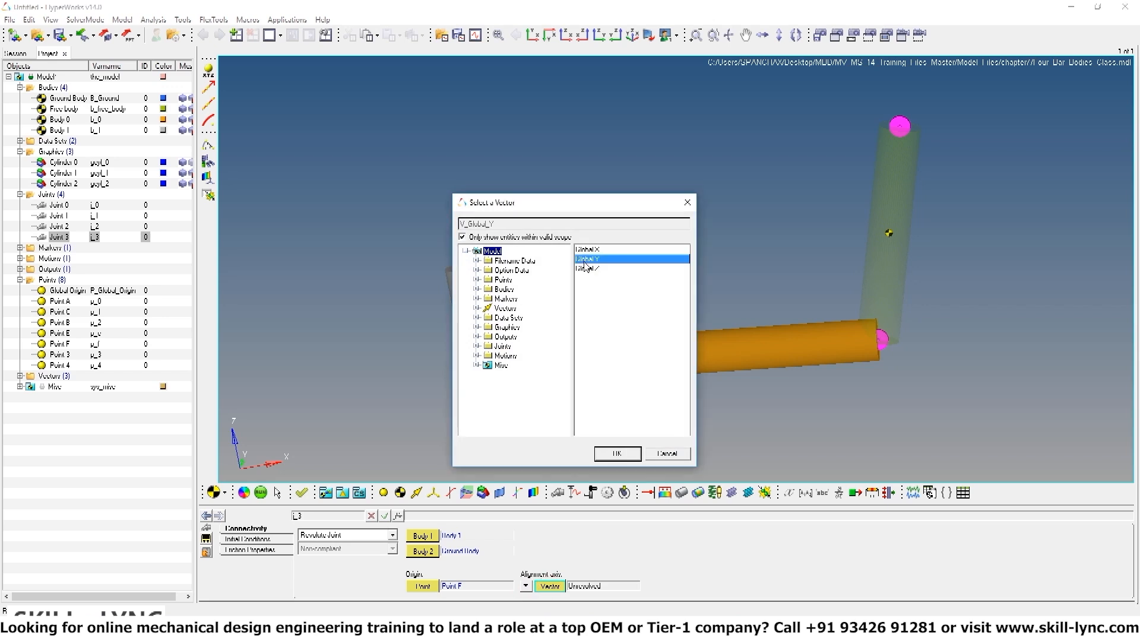
click(618, 454)
Examine the assembled four-bar linkage and the placement of its revolute joints from different view angles
click(745, 35)
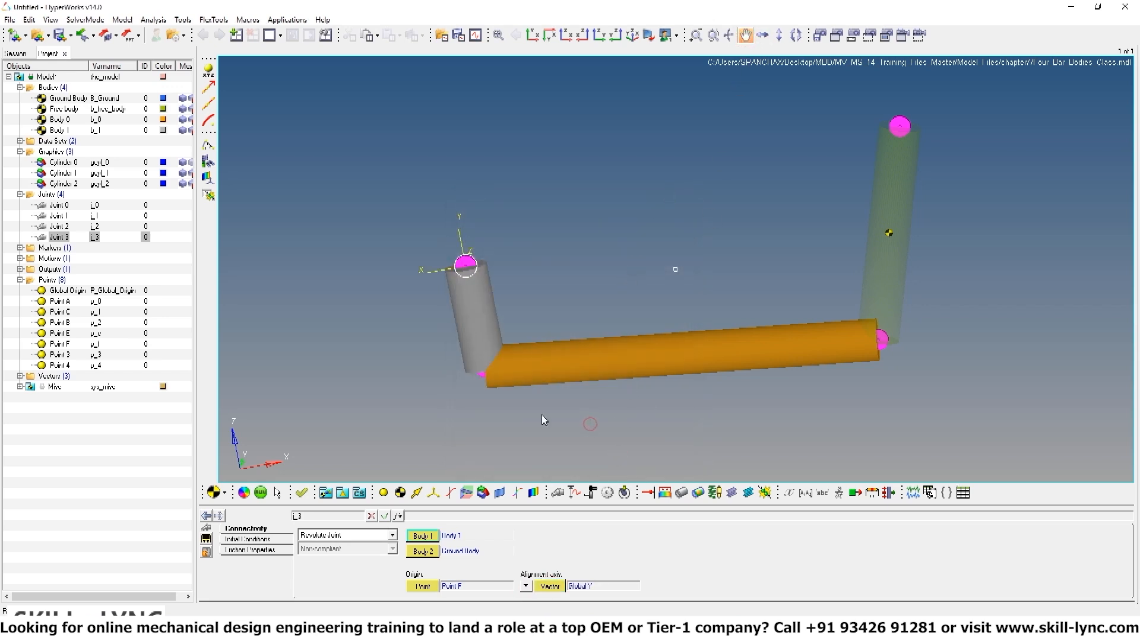
click(697, 35)
click(729, 36)
drag(663, 219, 614, 373)
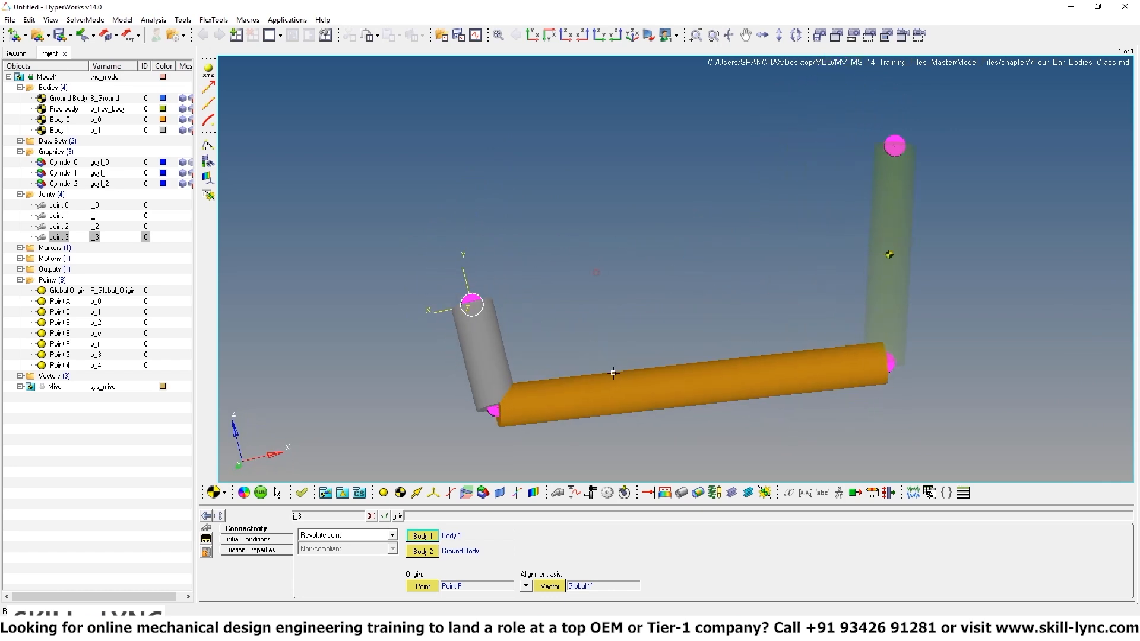
ctrl+right_drag(706, 298, 644, 272)
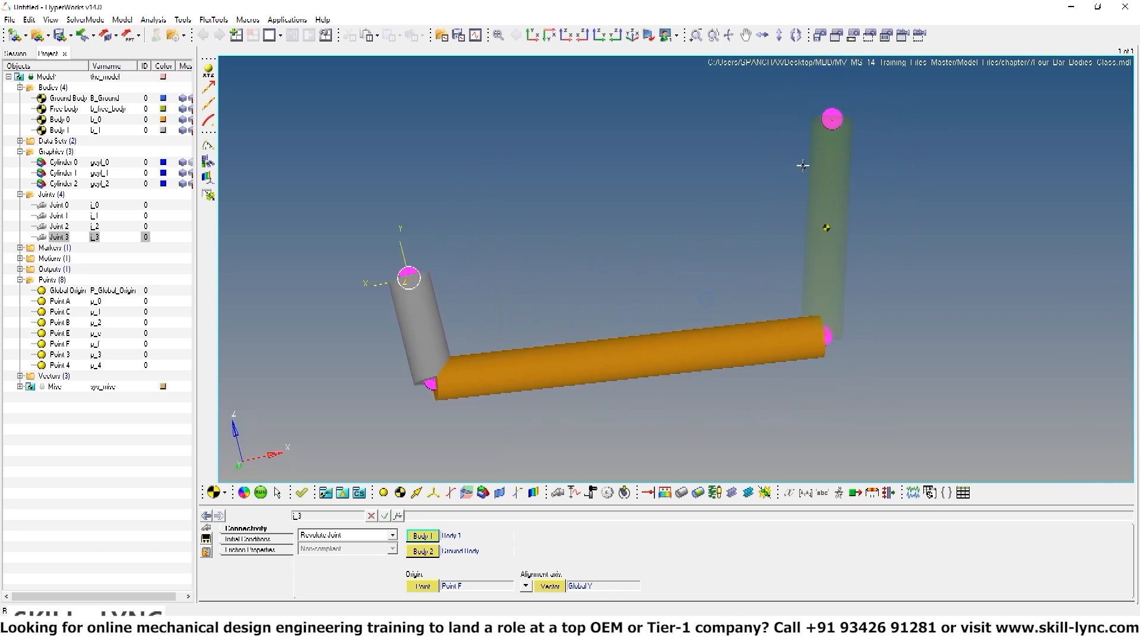
ctrl+drag(370, 277, 838, 451)
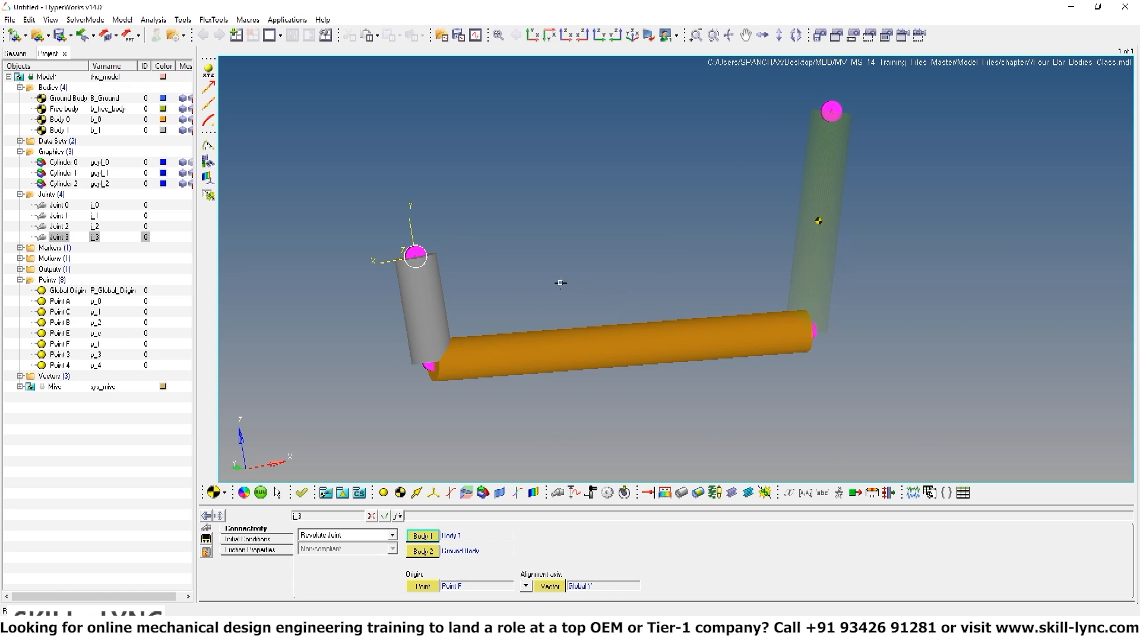
ctrl+right_drag(547, 274, 566, 295)
click(558, 260)
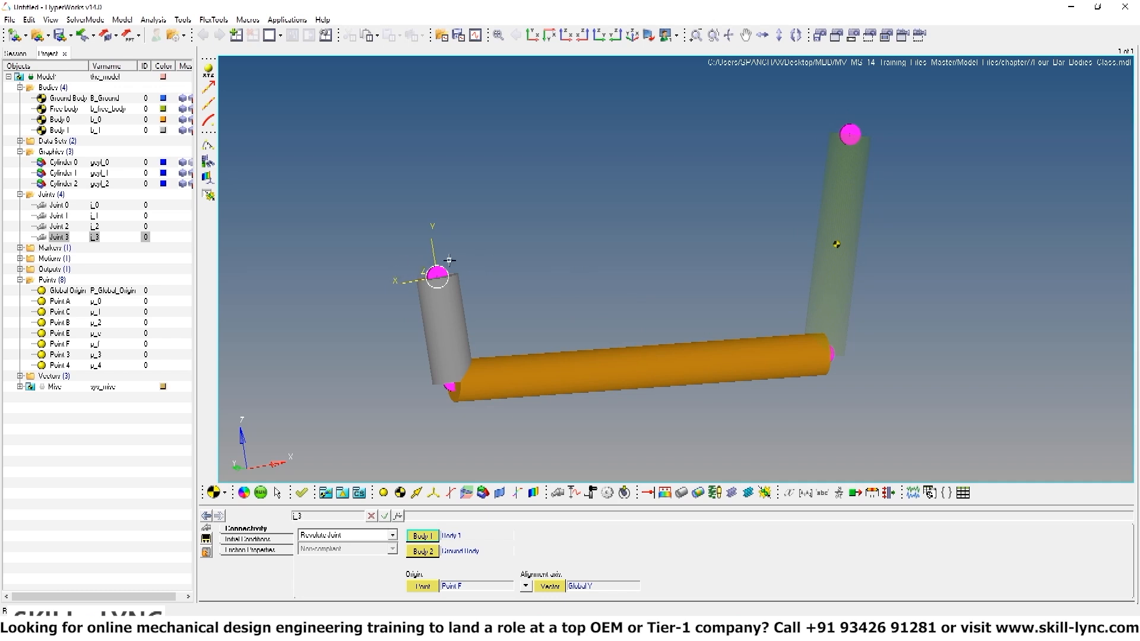
Add a single motion to the model and apply it to Joint 3
click(572, 495)
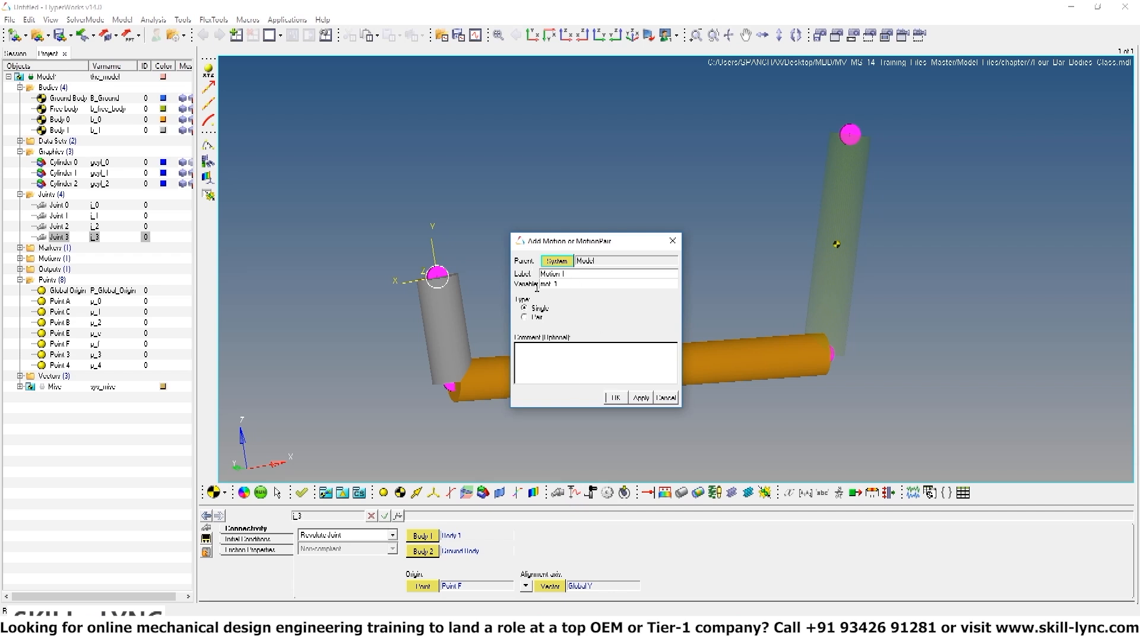
click(615, 398)
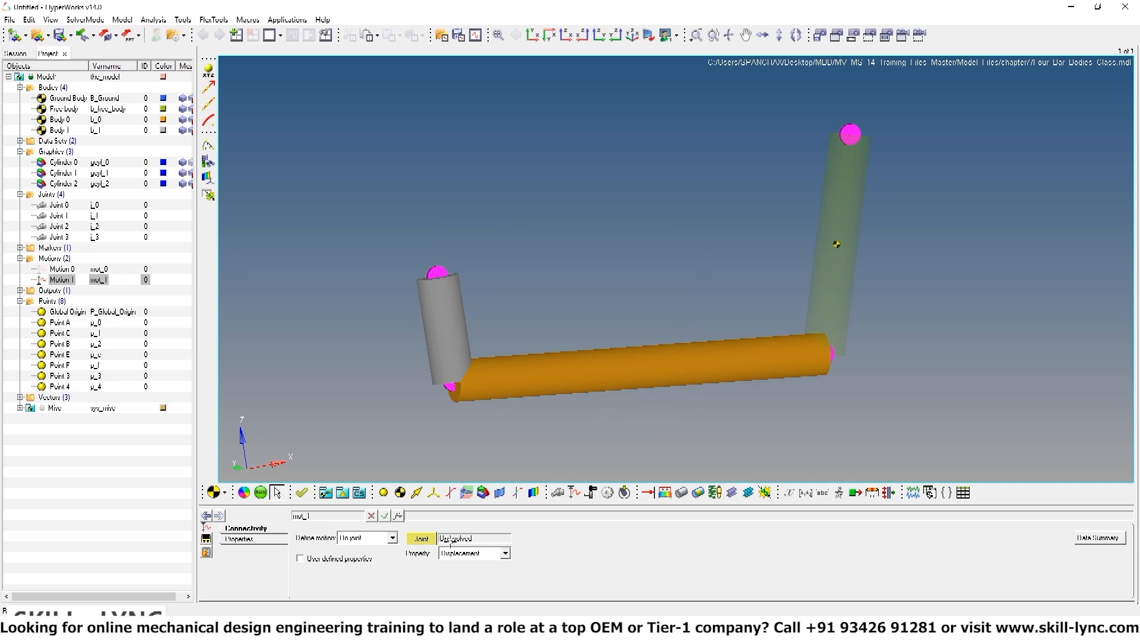
click(422, 540)
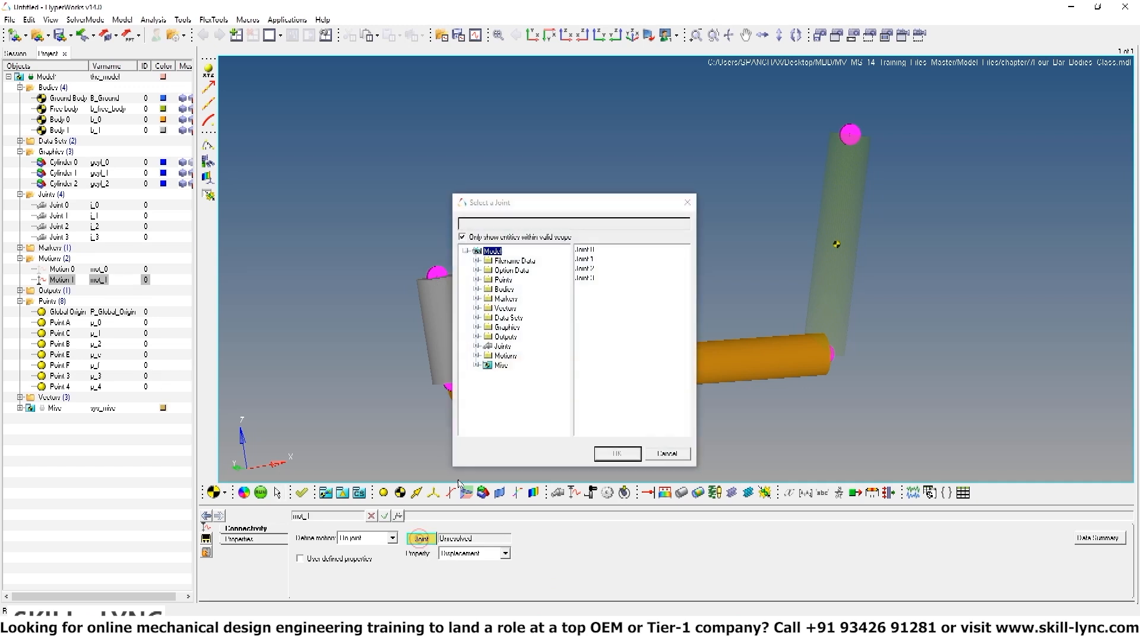
click(588, 279)
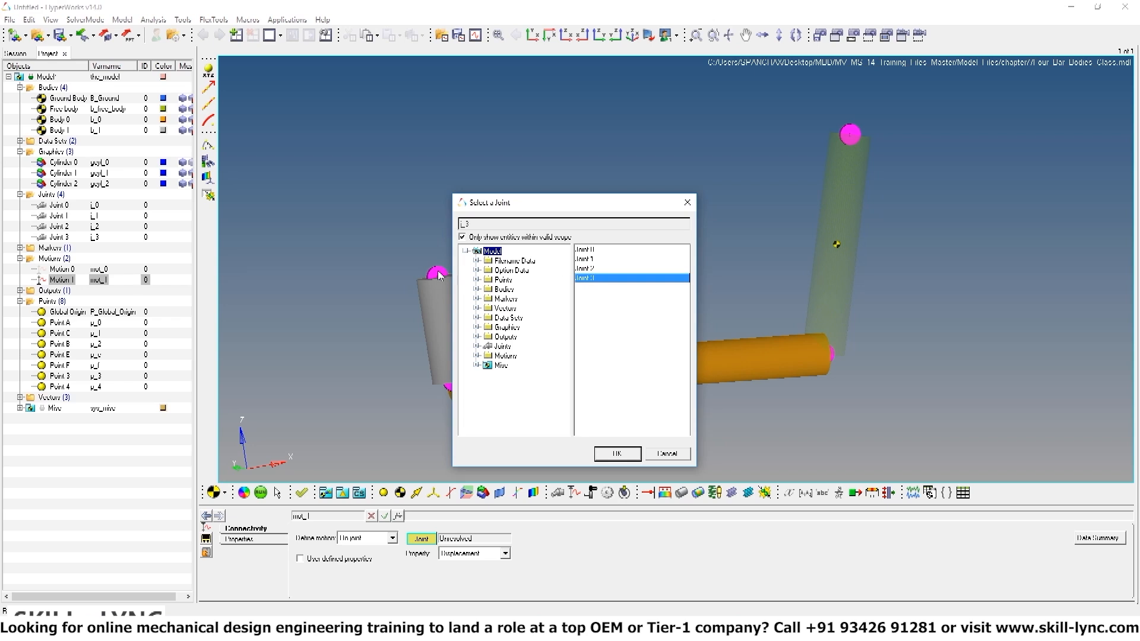
click(618, 454)
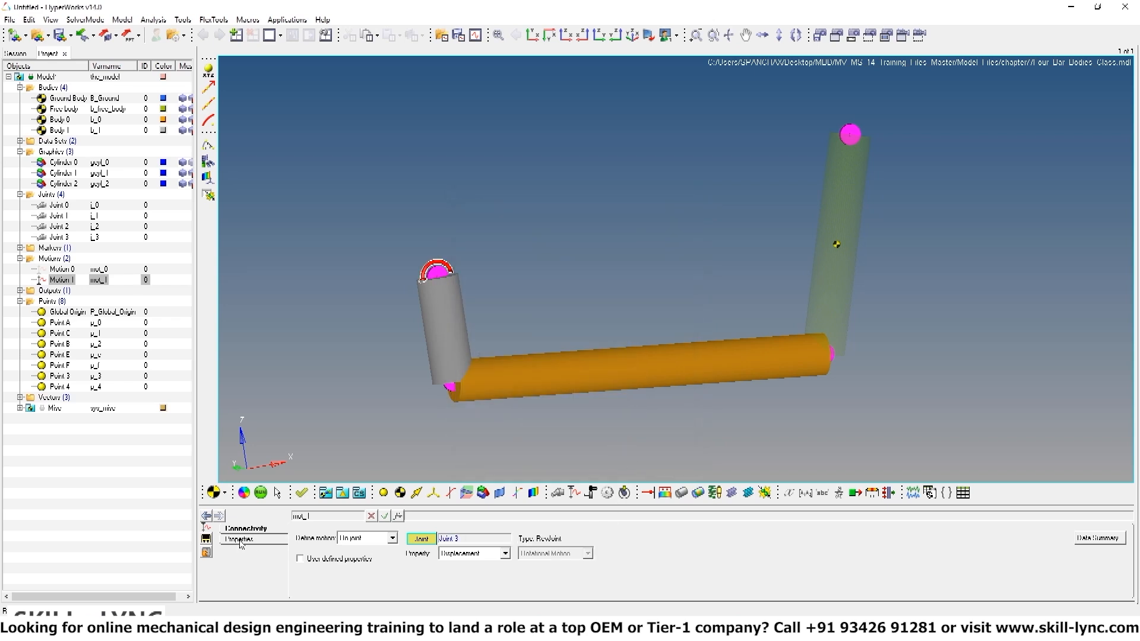
Define the Joint 3 motion by Expression and enter 1*time in the Expression Builder
click(241, 540)
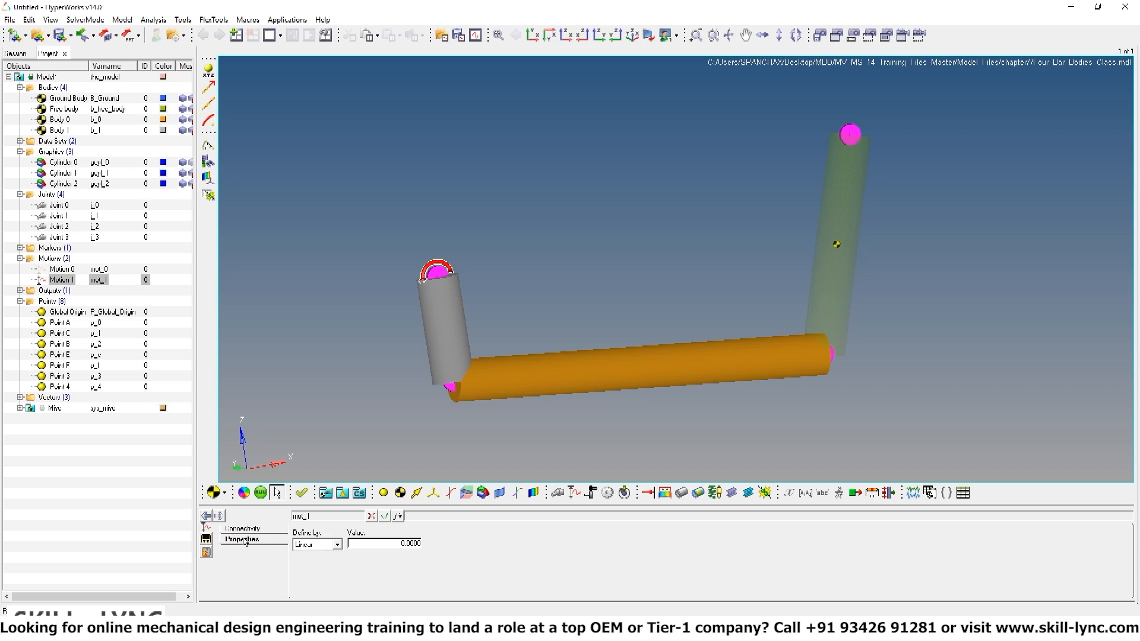
click(309, 546)
click(313, 576)
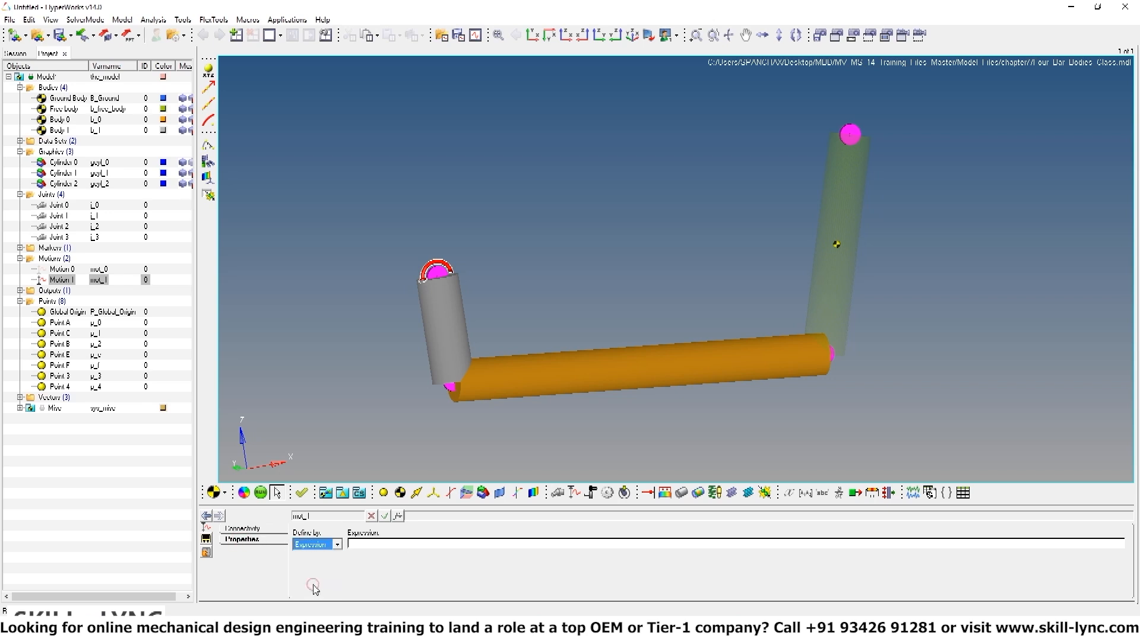
click(398, 516)
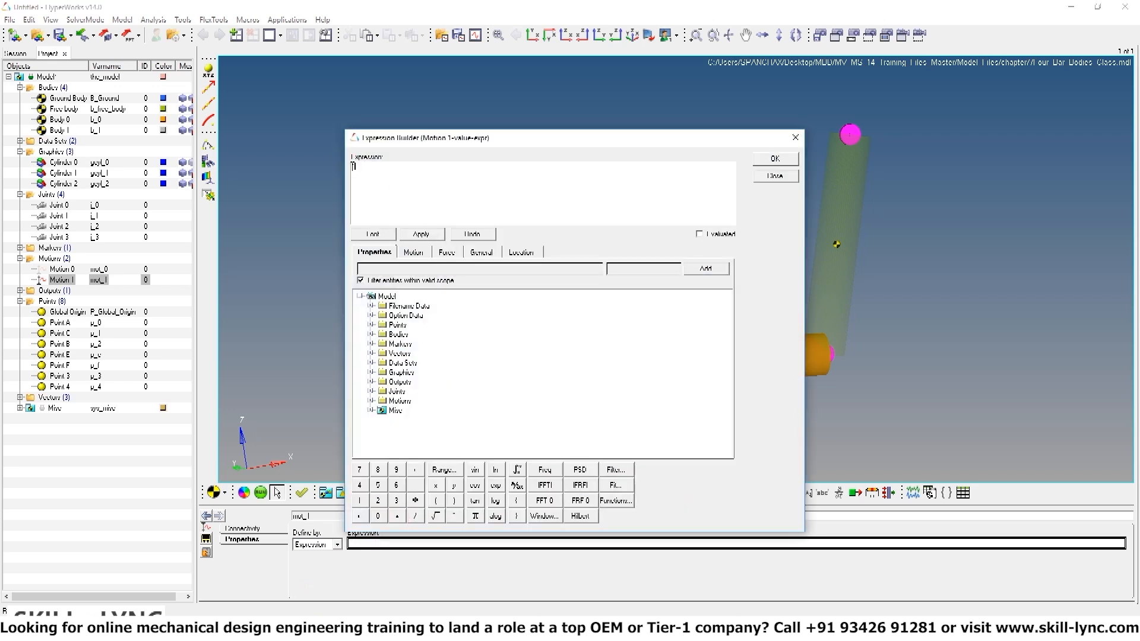
click(353, 166)
text(1*time)
click(775, 159)
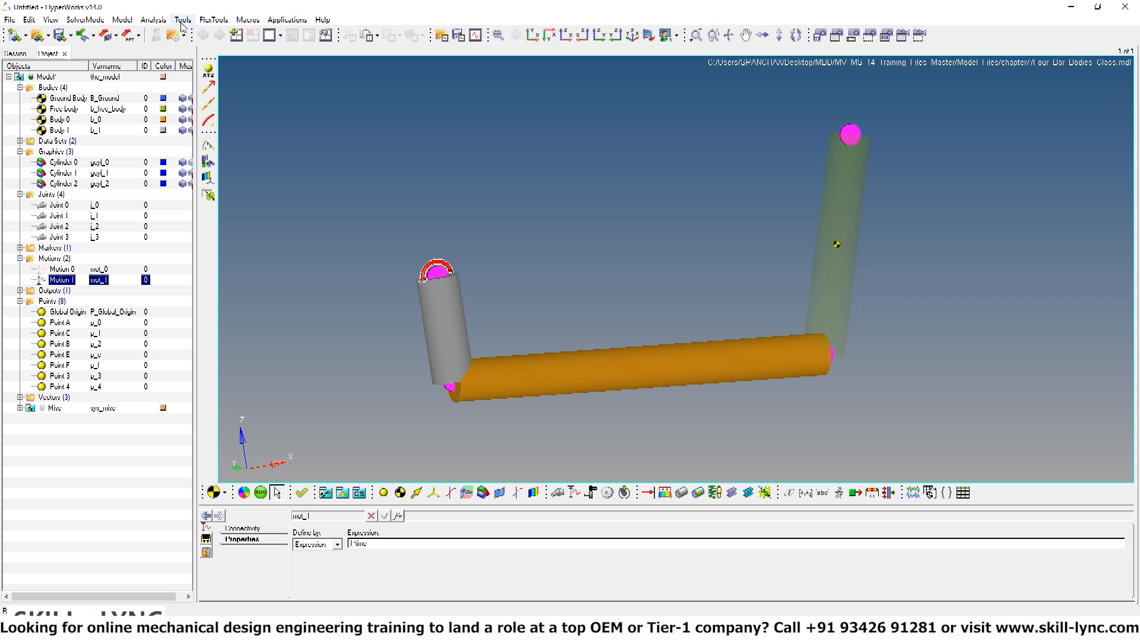
Run Check Model and review its degrees-of-freedom summary, arranging the result windows so it is readable
click(182, 21)
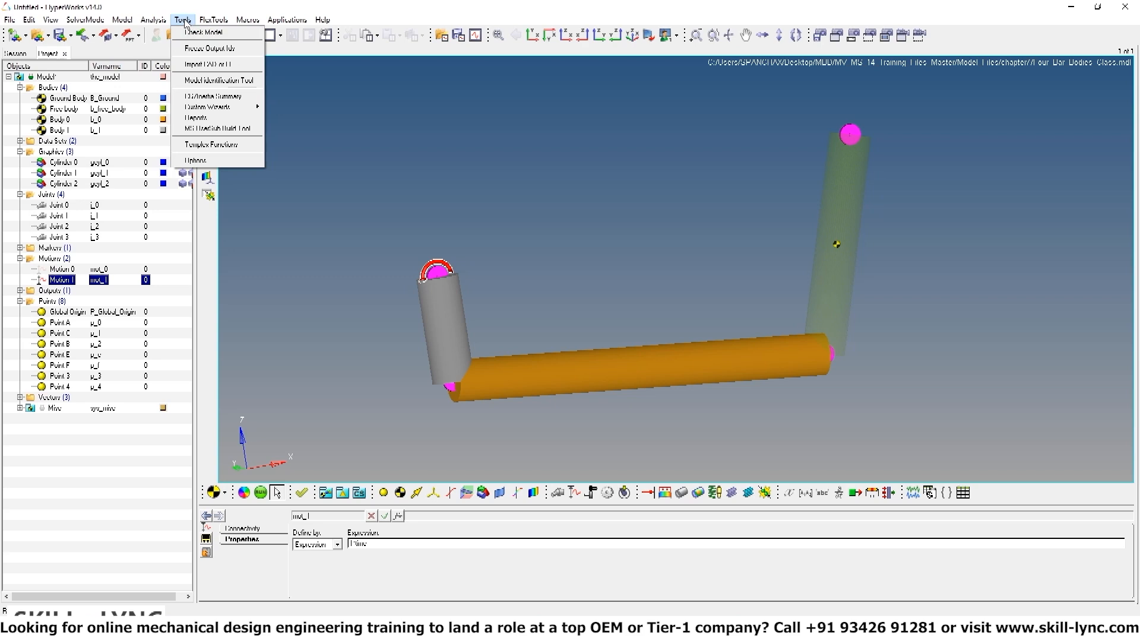
click(203, 32)
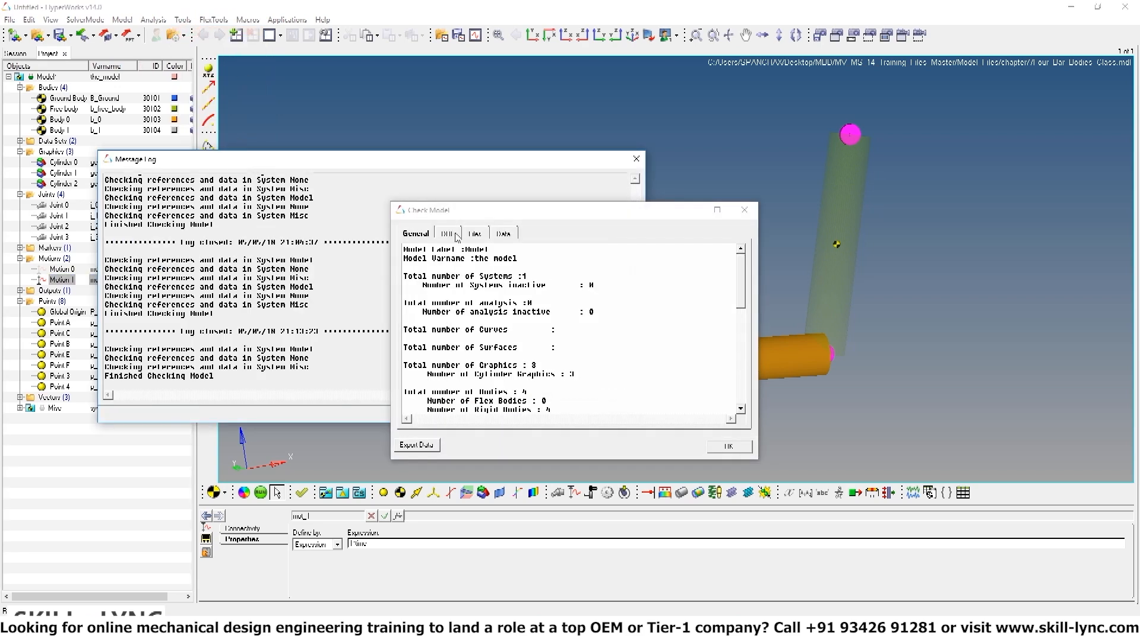
click(455, 235)
drag(510, 210, 532, 156)
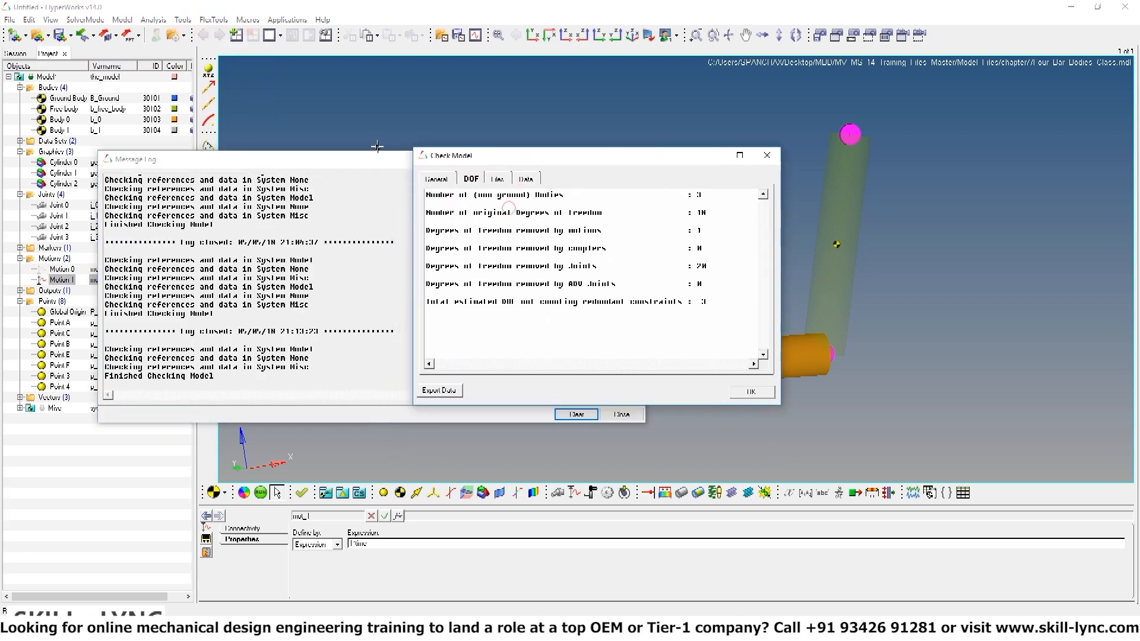
drag(361, 160, 420, 112)
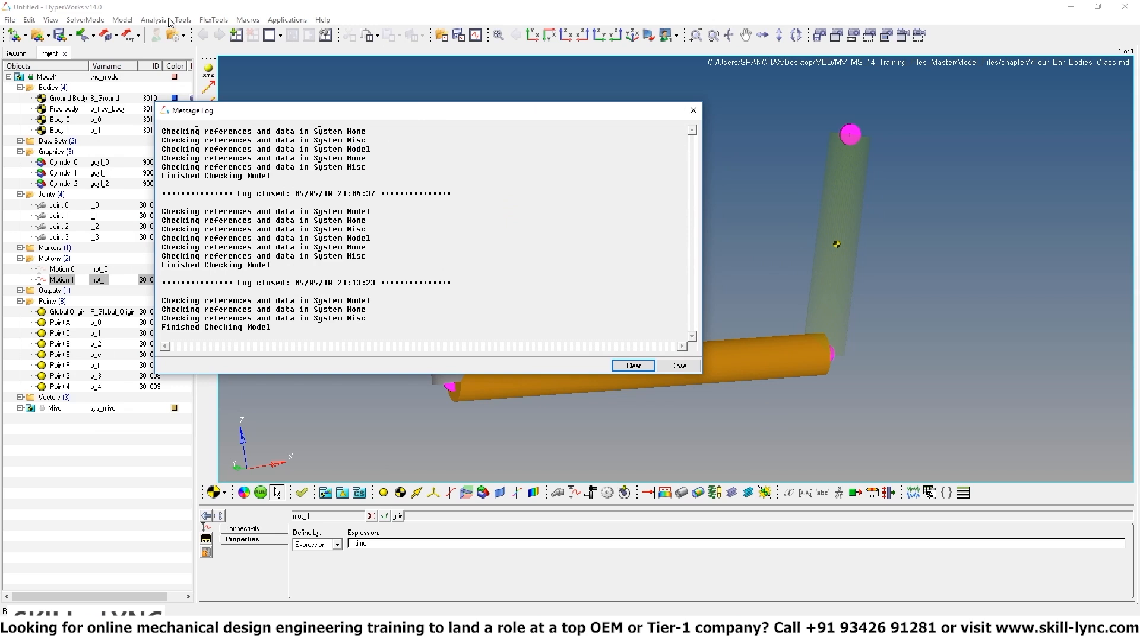
click(217, 612)
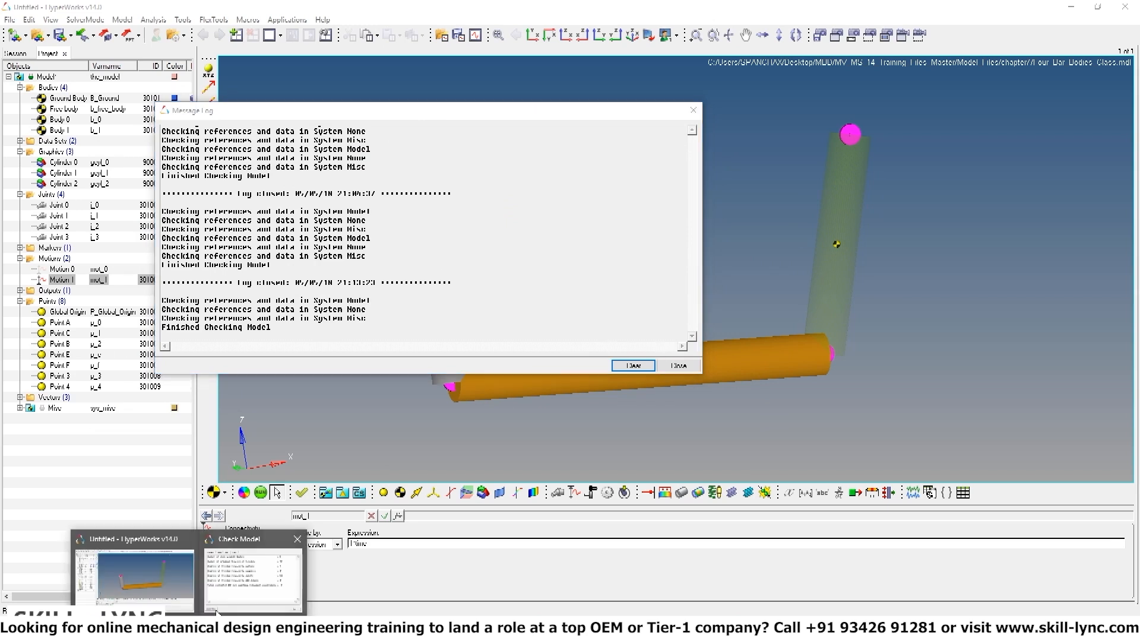
click(253, 563)
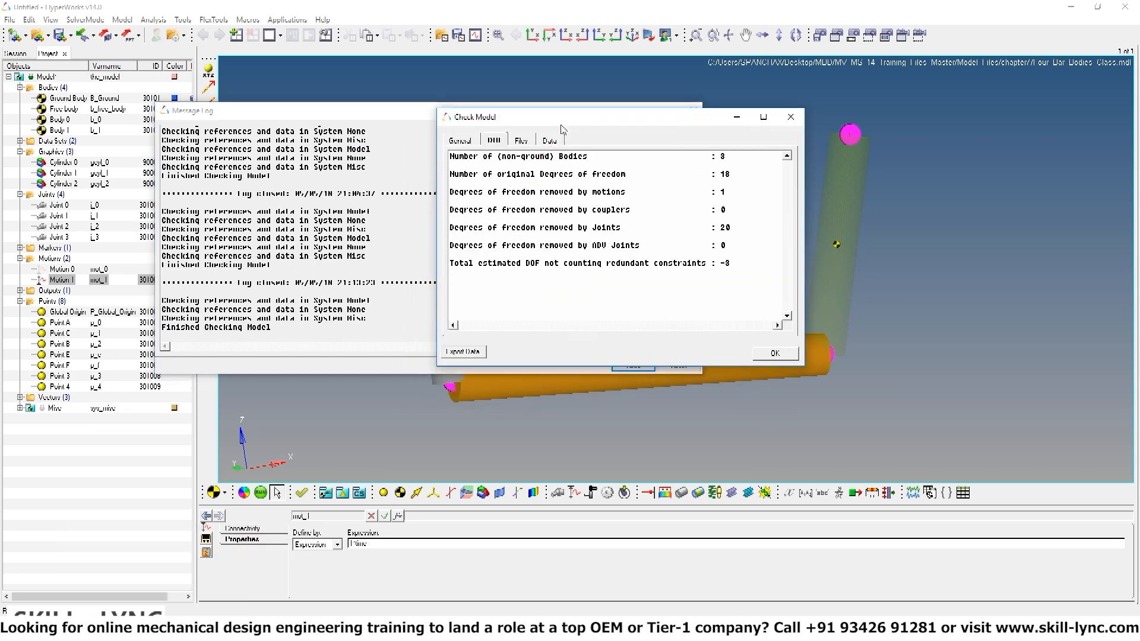
drag(562, 126, 566, 119)
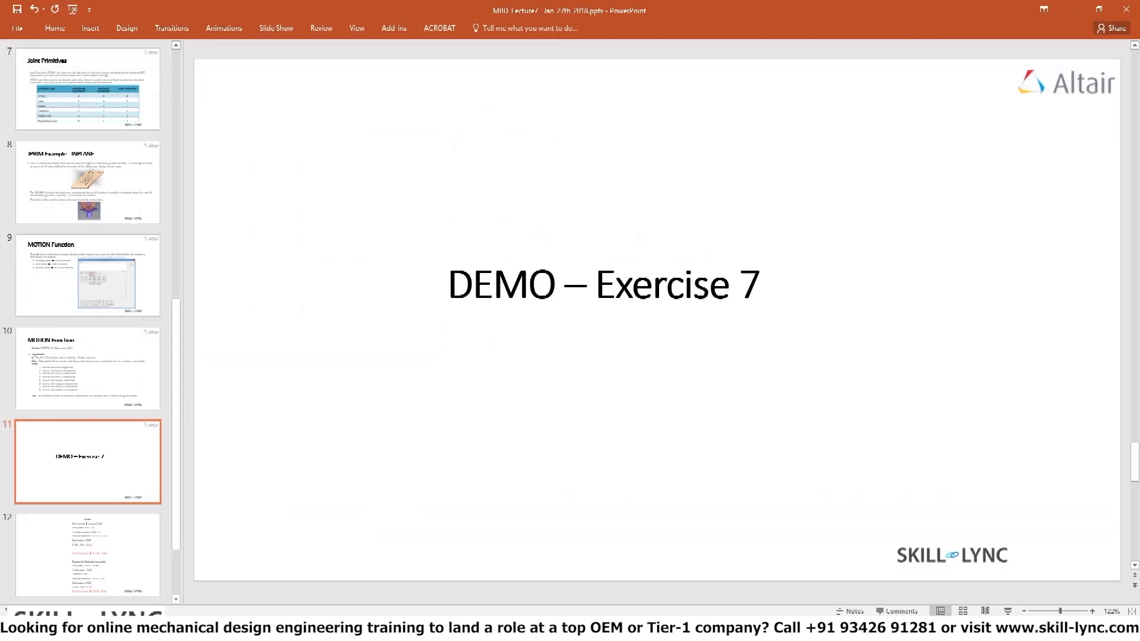
Switch to PowerPoint to present the DEMO slide on degrees of freedom, and return to HyperWorks to close the Check Model results
click(114, 547)
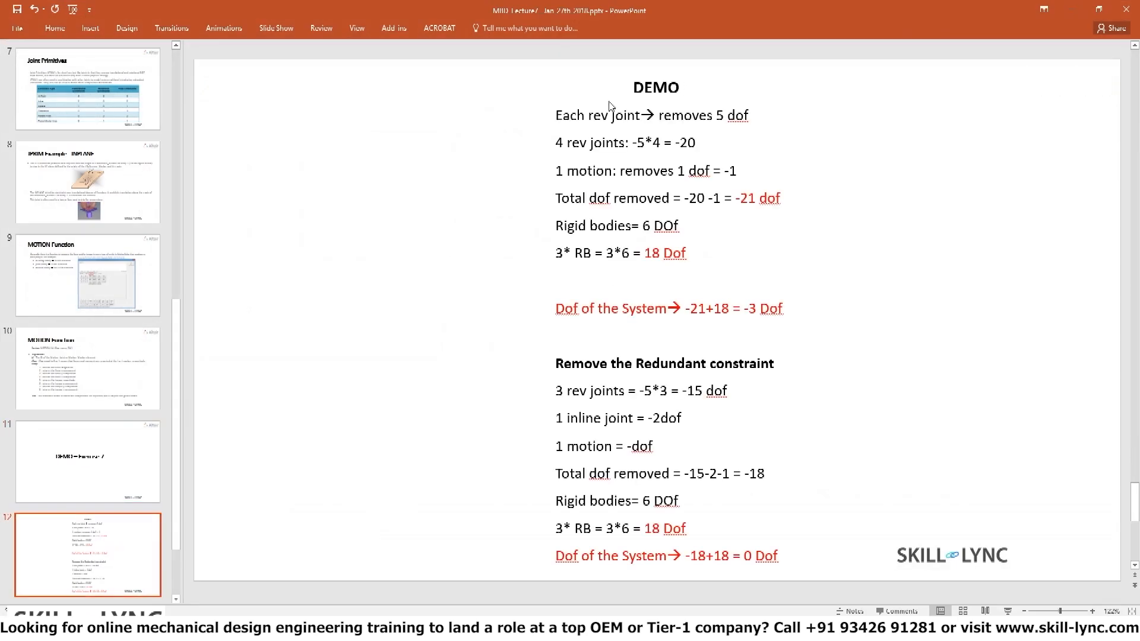
click(1007, 611)
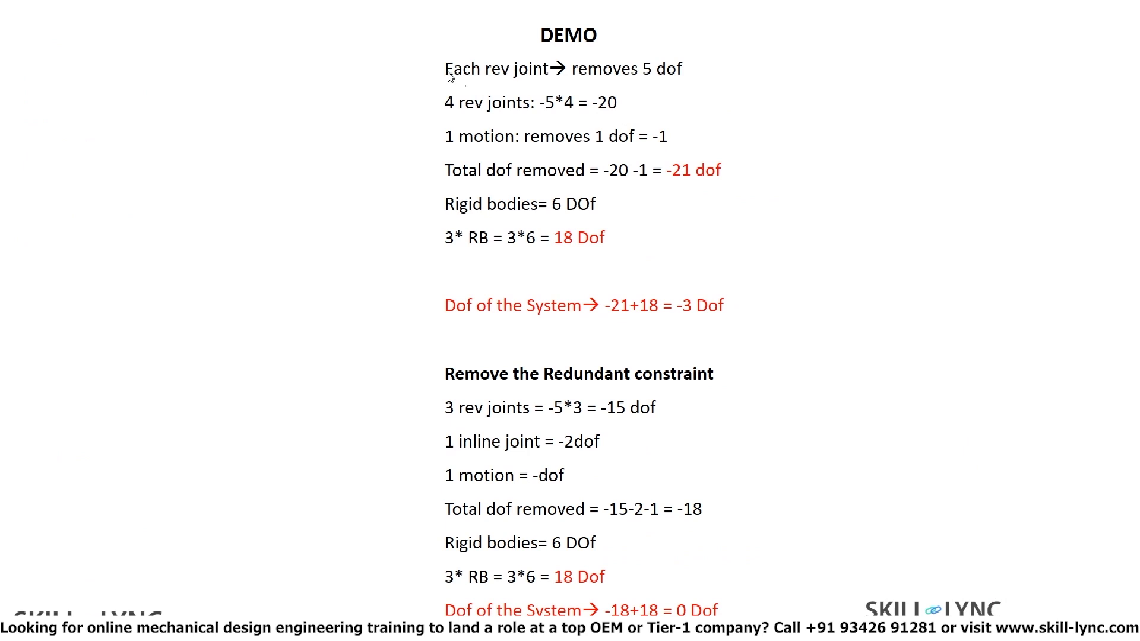
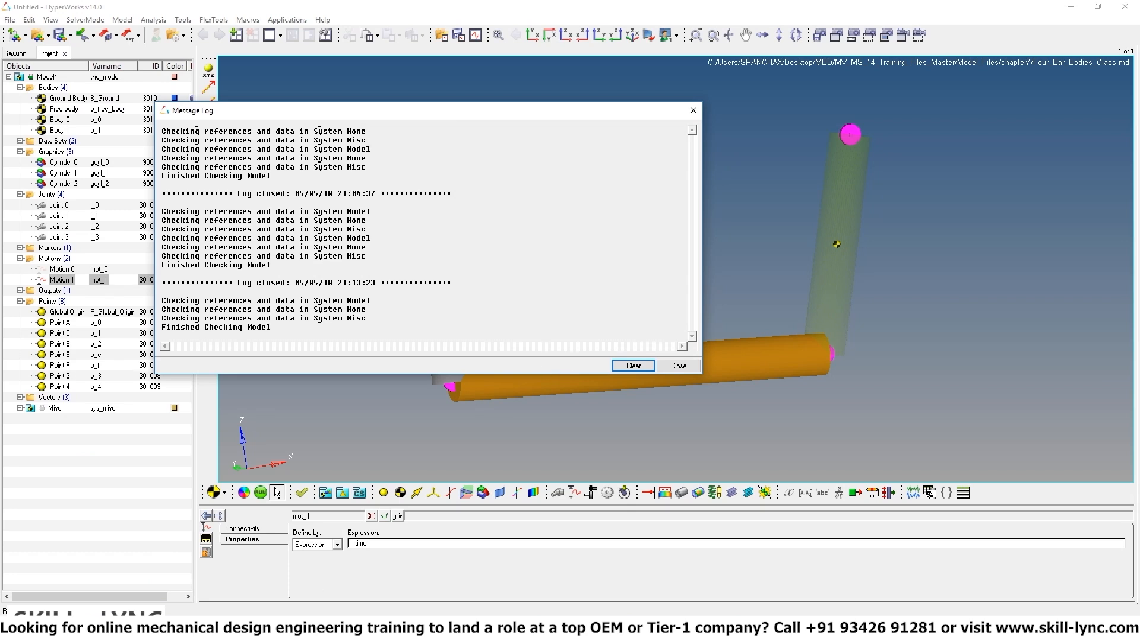
click(245, 582)
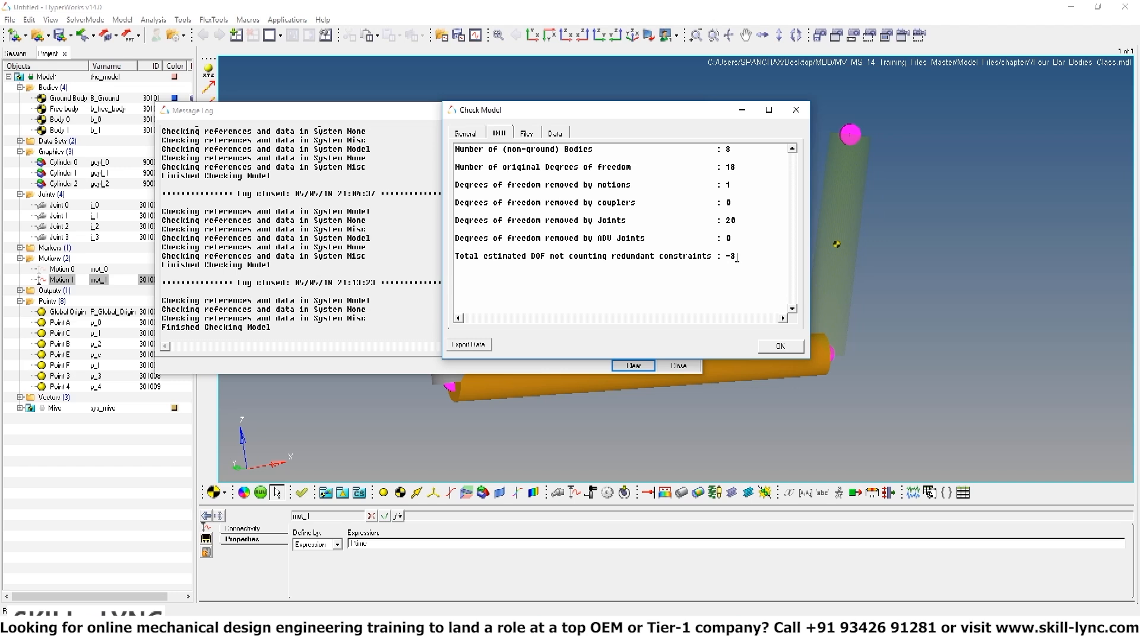
click(781, 346)
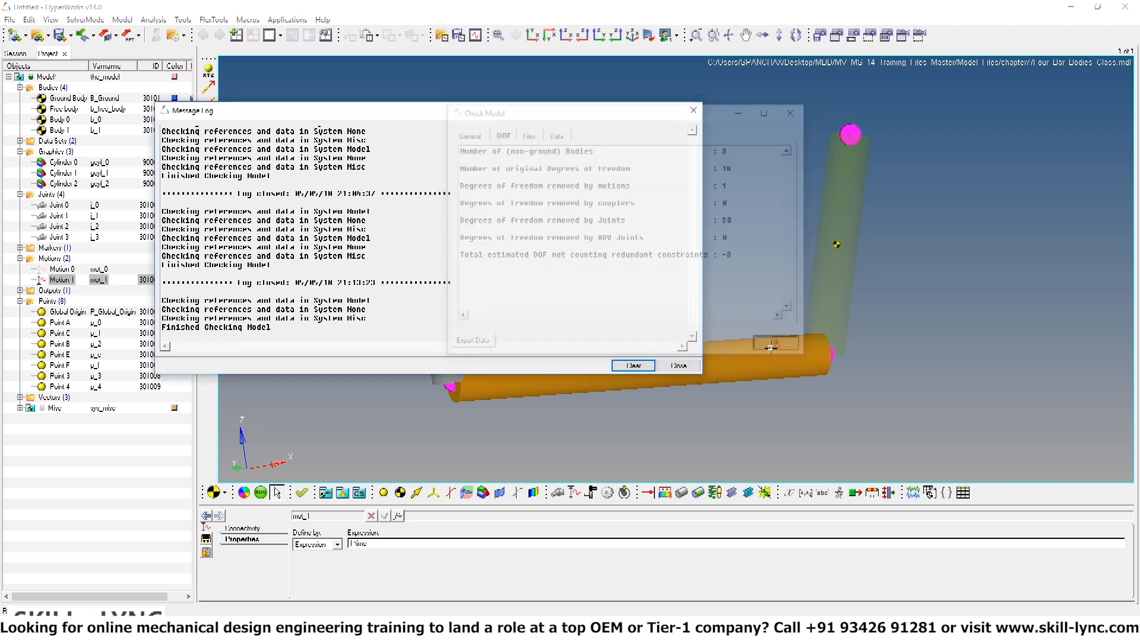
Set the MotionSolve file name to Four_Bar_Class.xml and run the transient simulation
click(679, 366)
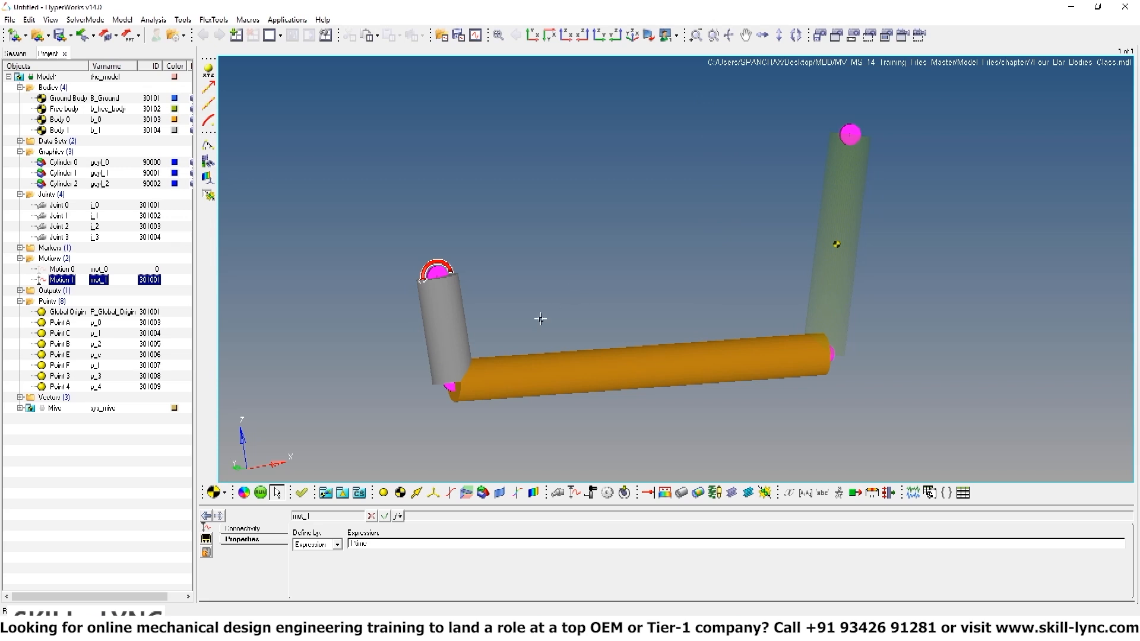
click(260, 494)
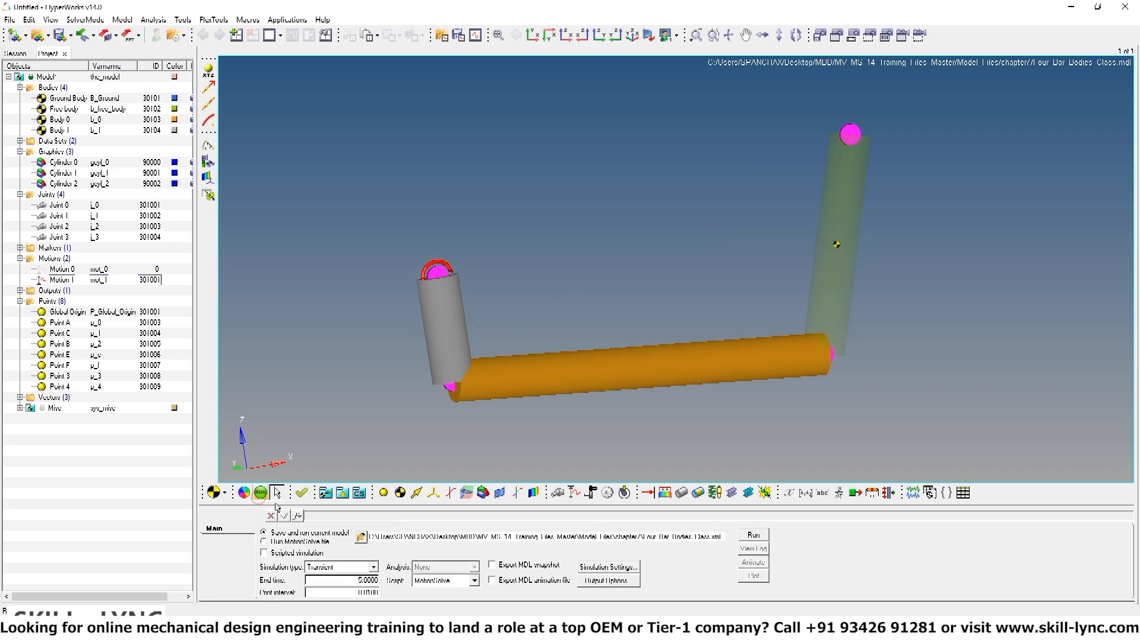
click(360, 538)
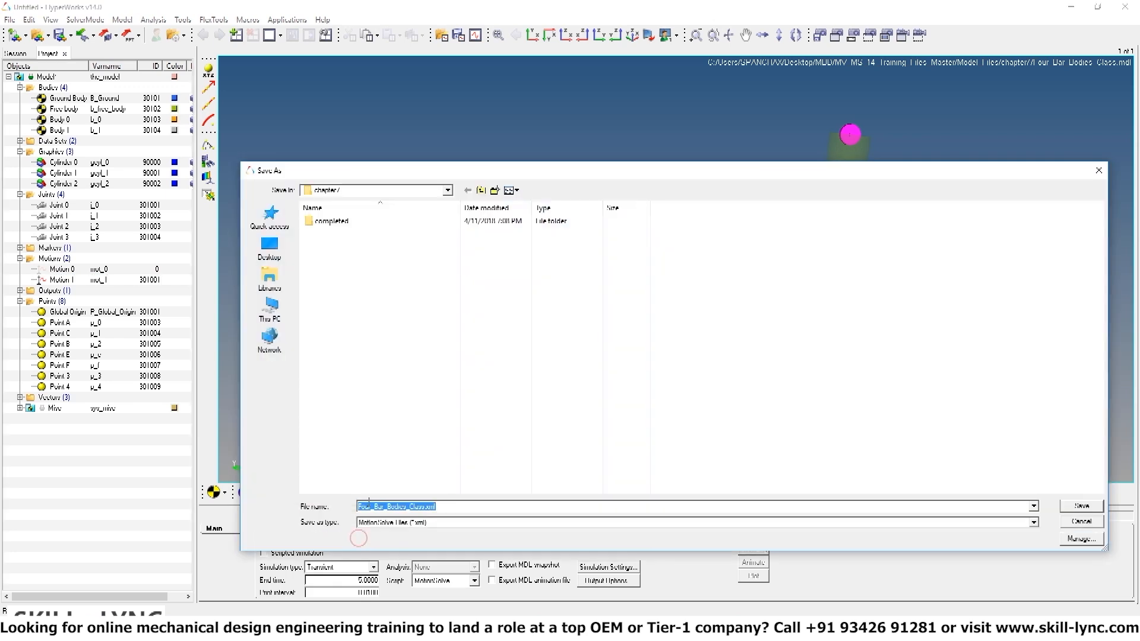
click(408, 506)
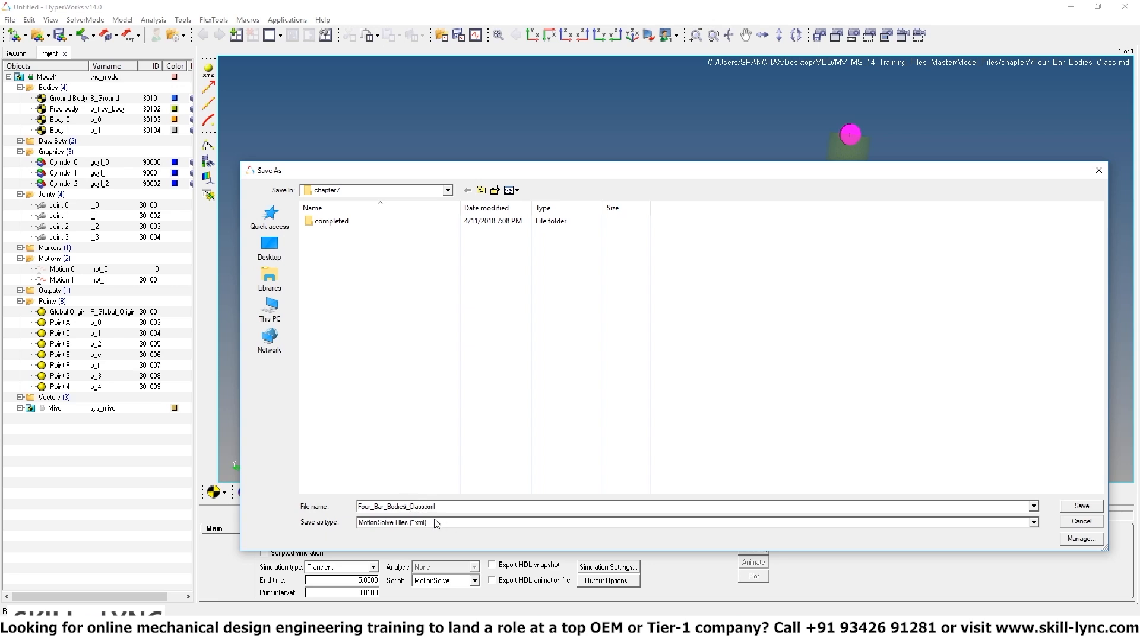
key(BackSpace)
key(BackSpace)
key(BackSpace)
key(BackSpace)
key(BackSpace)
key(BackSpace)
key(BackSpace)
click(425, 508)
click(1082, 506)
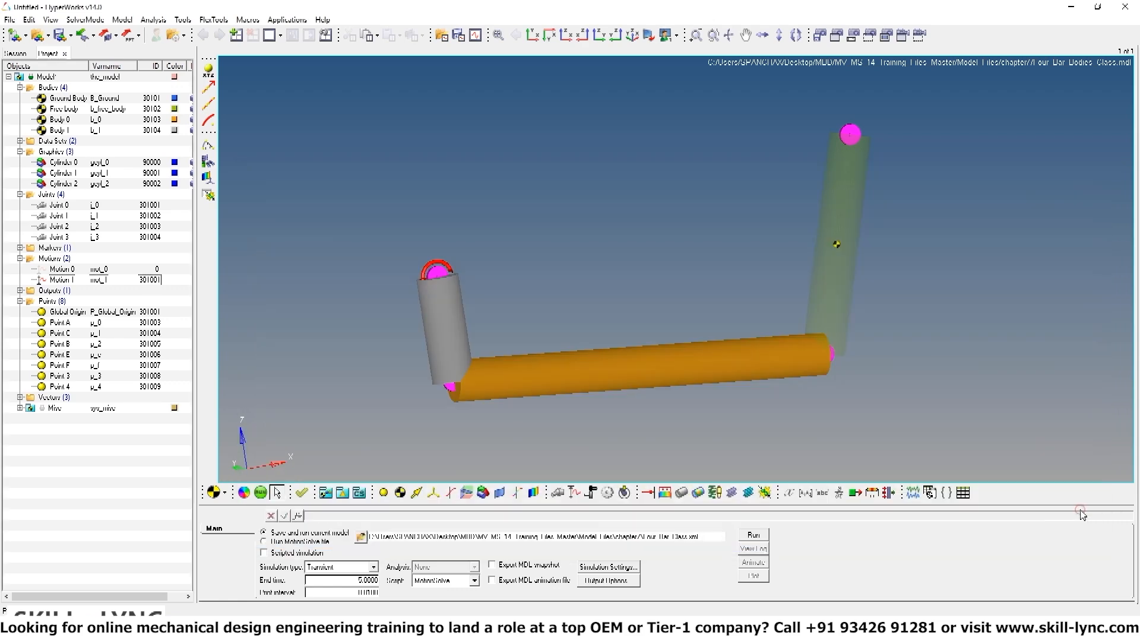
click(752, 535)
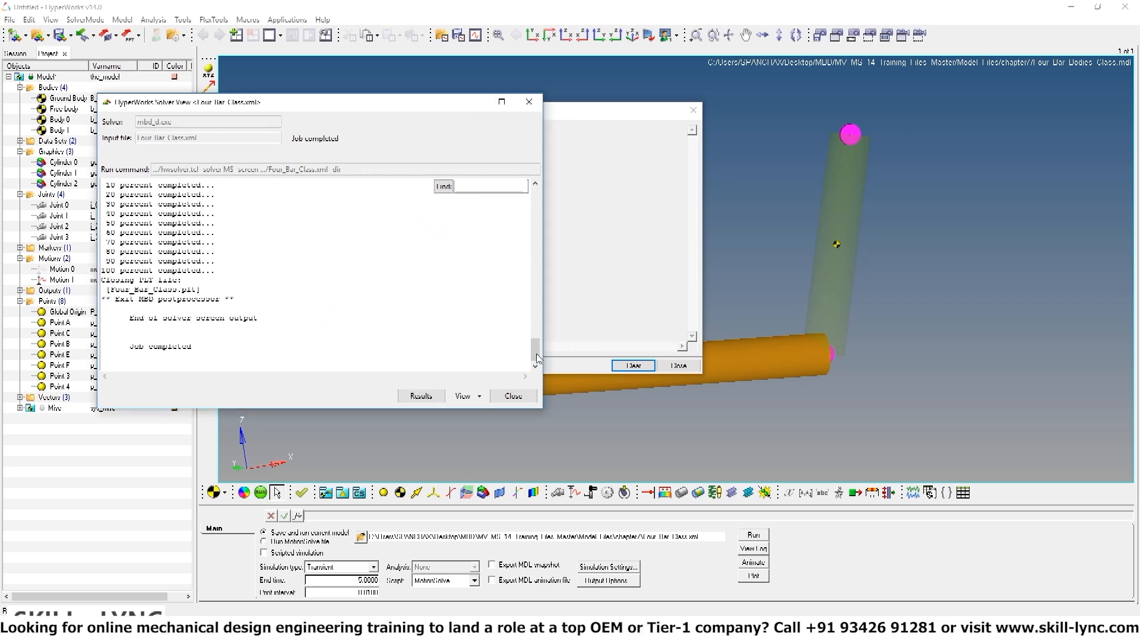
Examine the solver output for the row-deficiency warning and removed redundant constraints, and close the solver view and message log
drag(535, 350, 536, 328)
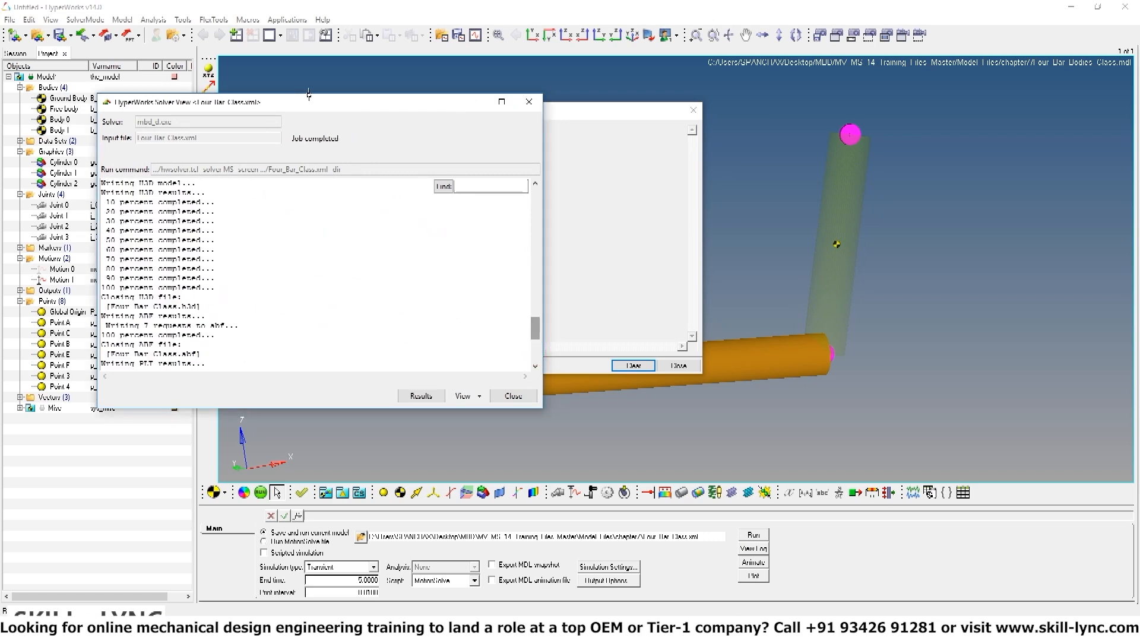
drag(319, 101, 342, 73)
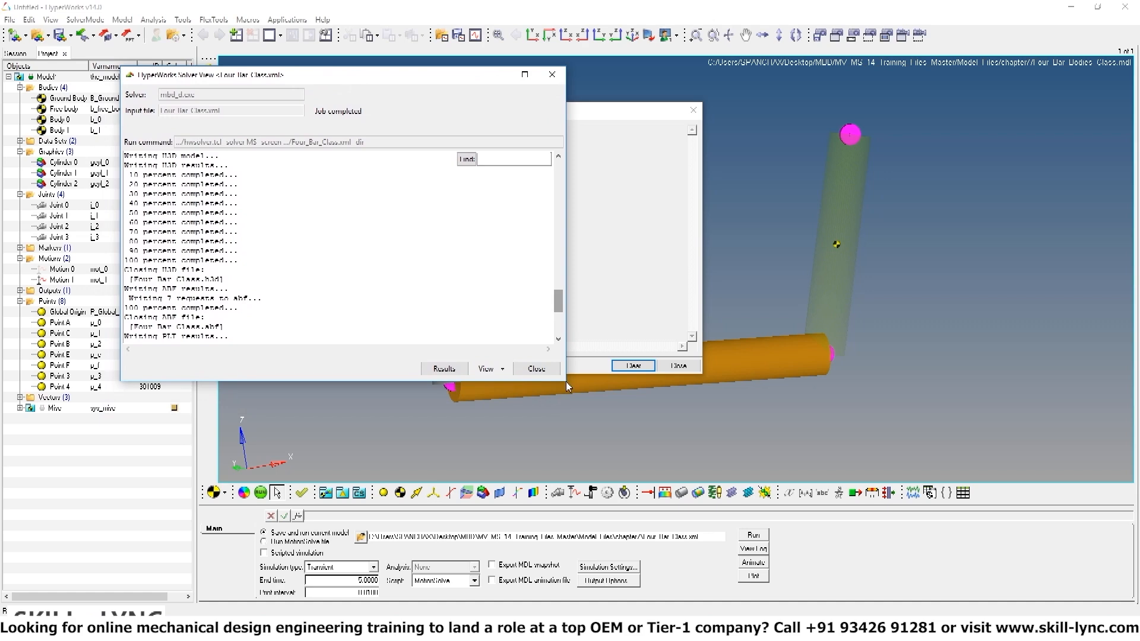
drag(565, 381, 757, 588)
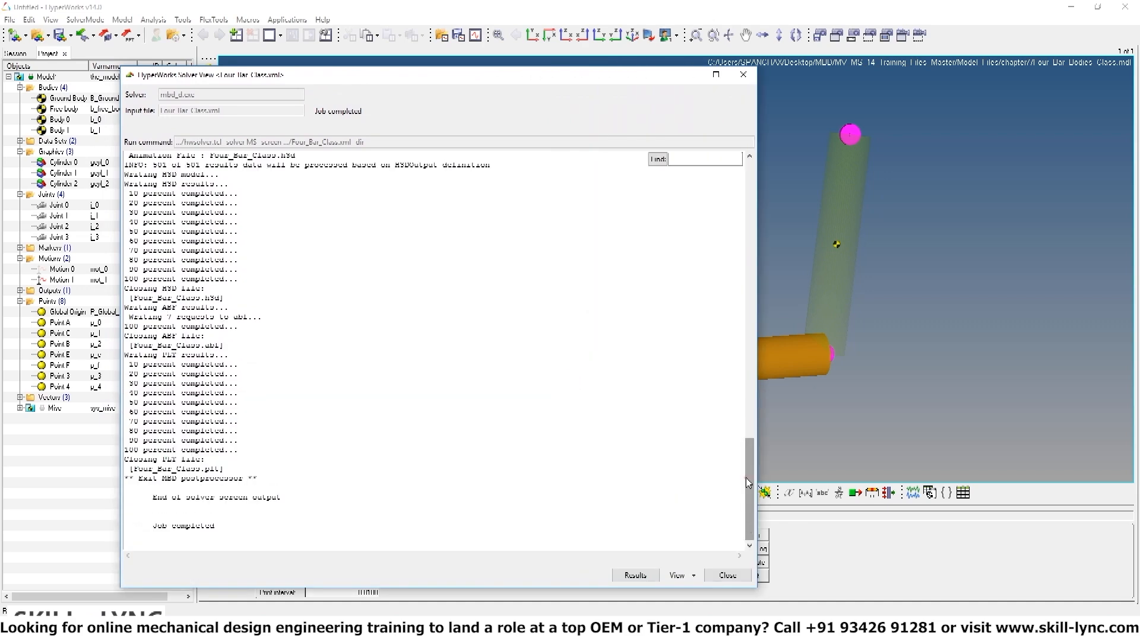
drag(749, 488, 746, 296)
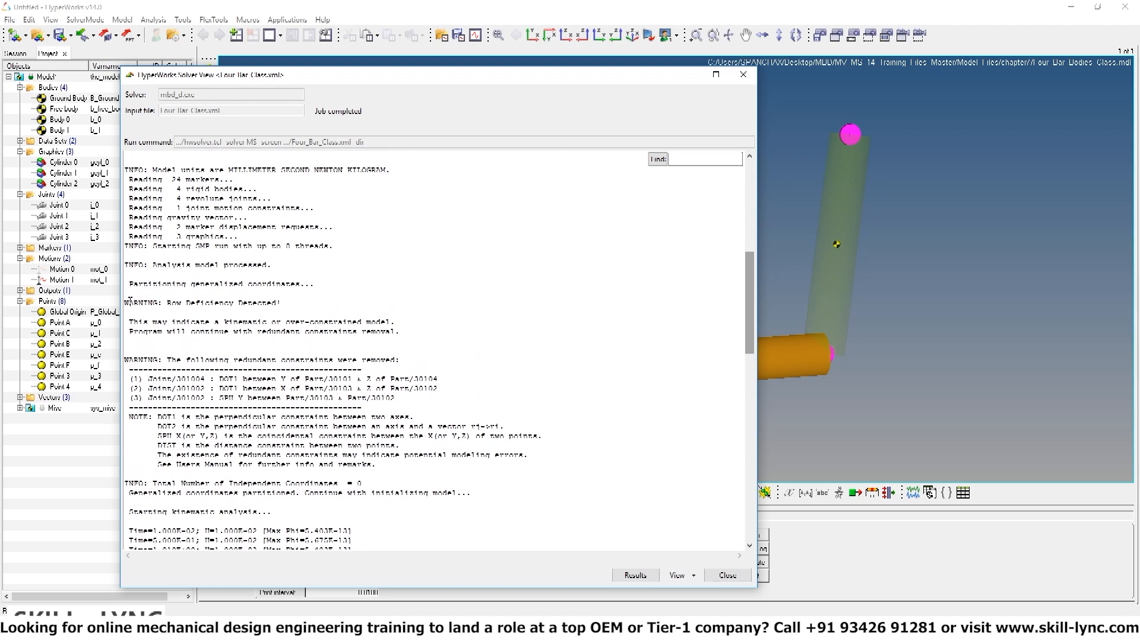
drag(130, 303, 282, 305)
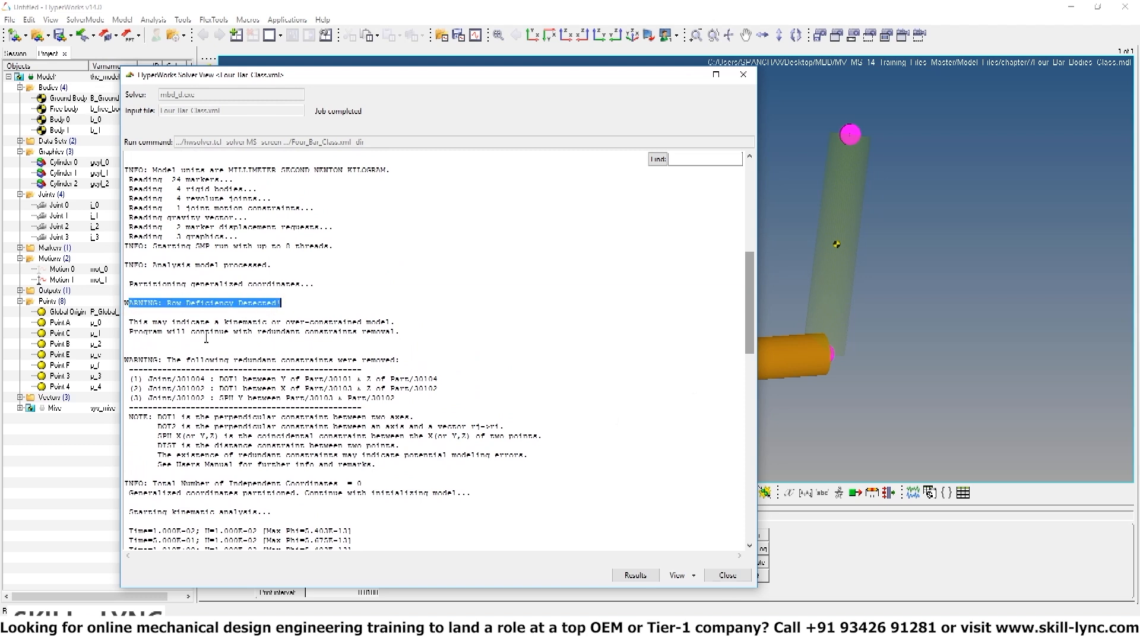
drag(130, 321, 395, 322)
drag(134, 331, 396, 332)
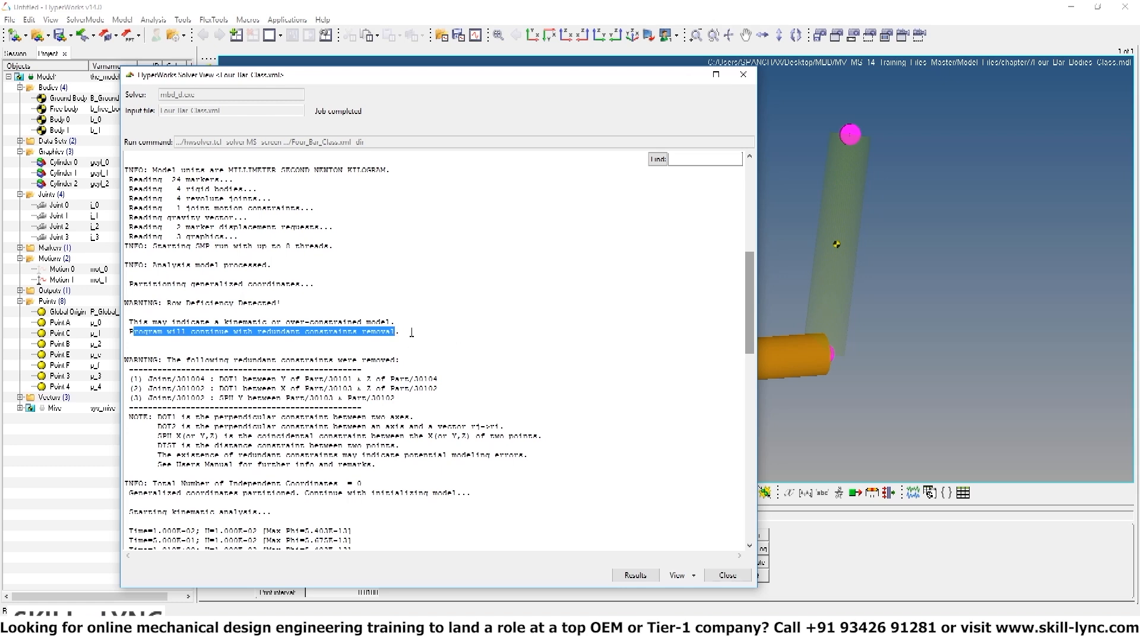
click(412, 332)
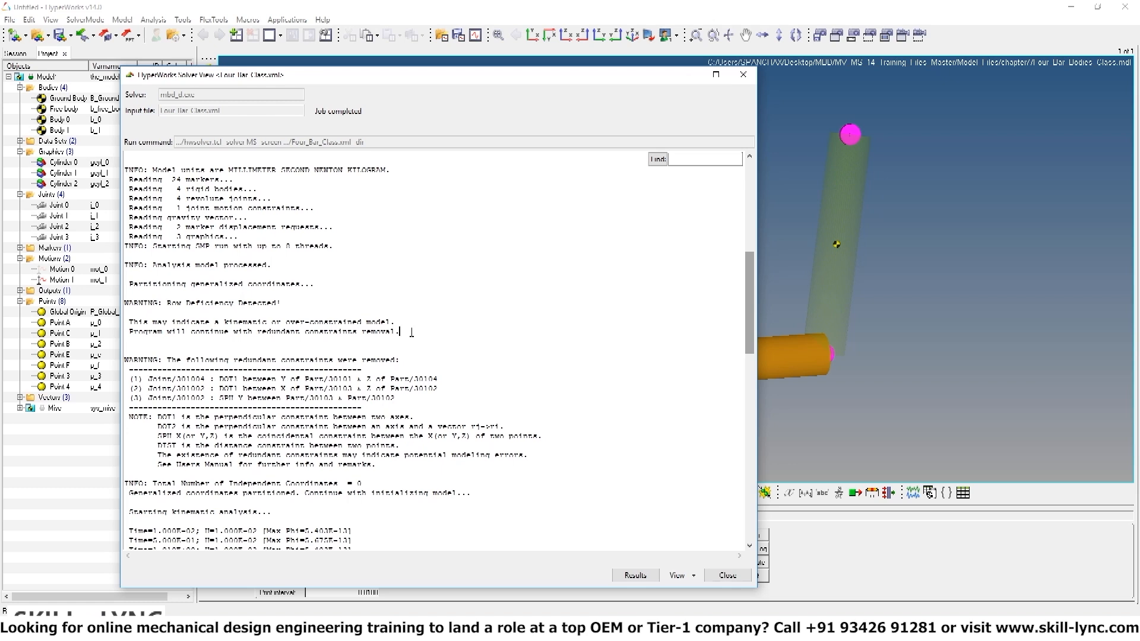
drag(399, 332, 116, 301)
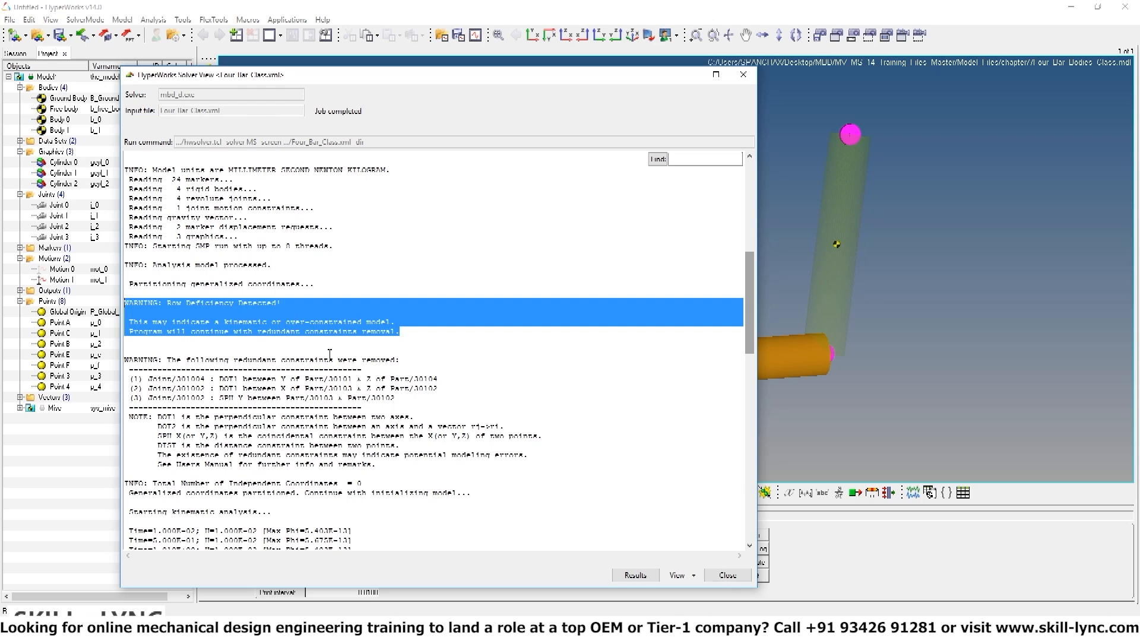
click(729, 575)
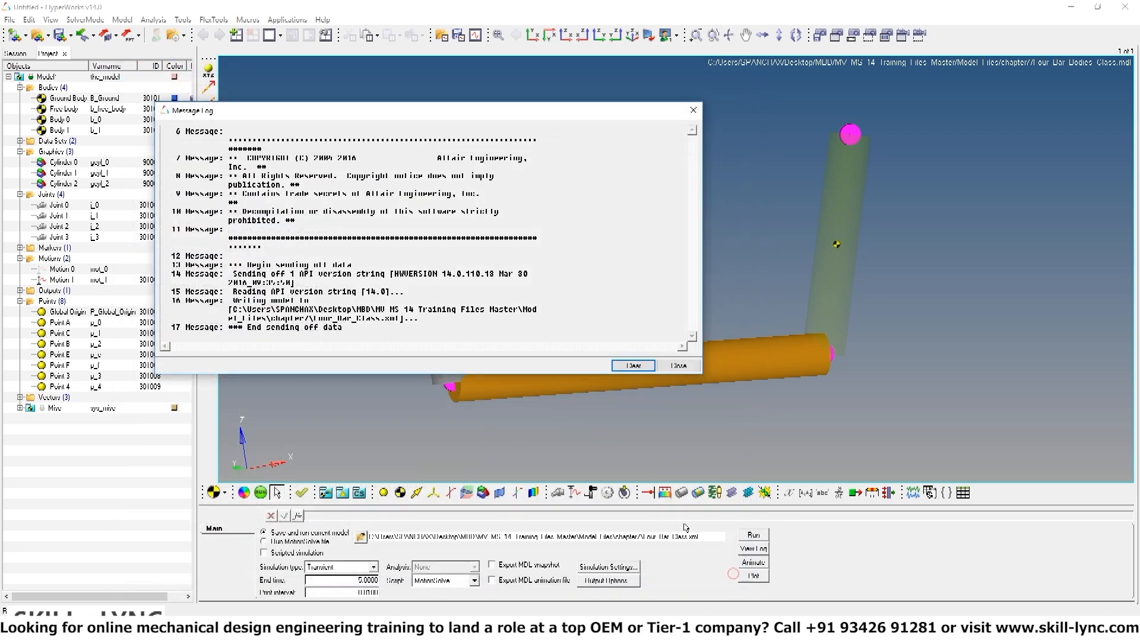
click(665, 364)
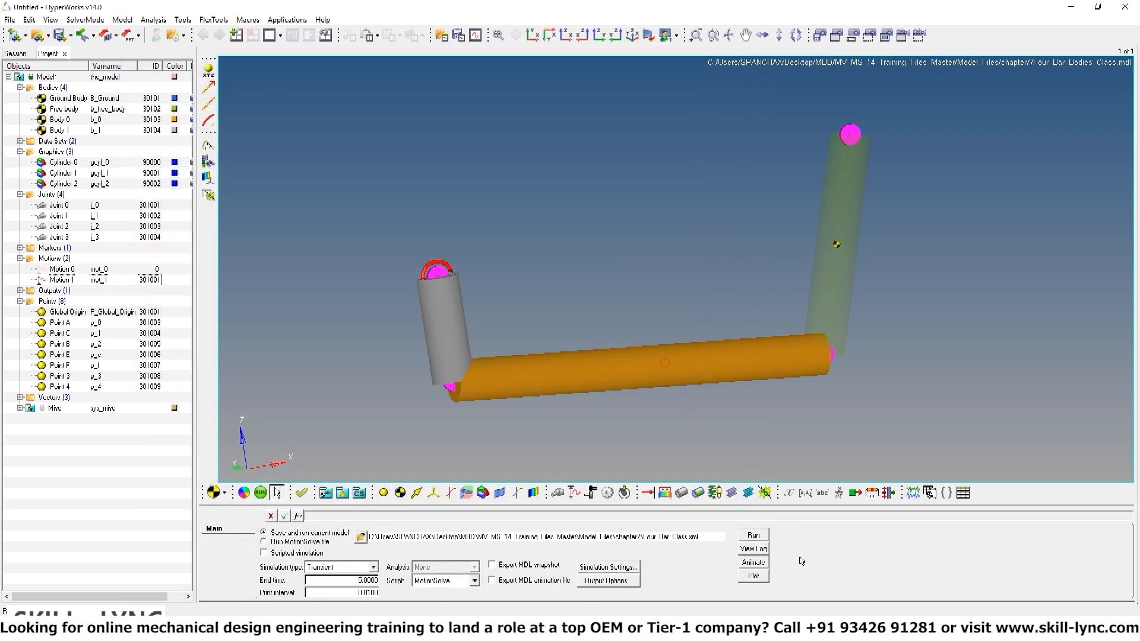
Open the results animation, play the mechanism's motion while adjusting the maximum frame rate, and pause it
click(755, 563)
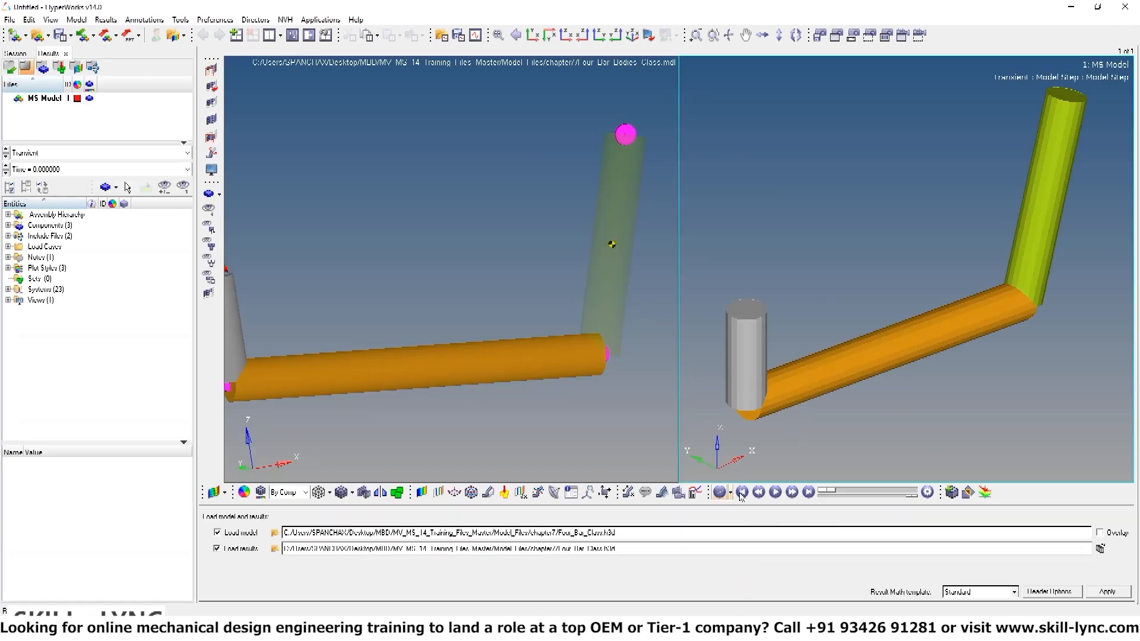
click(774, 494)
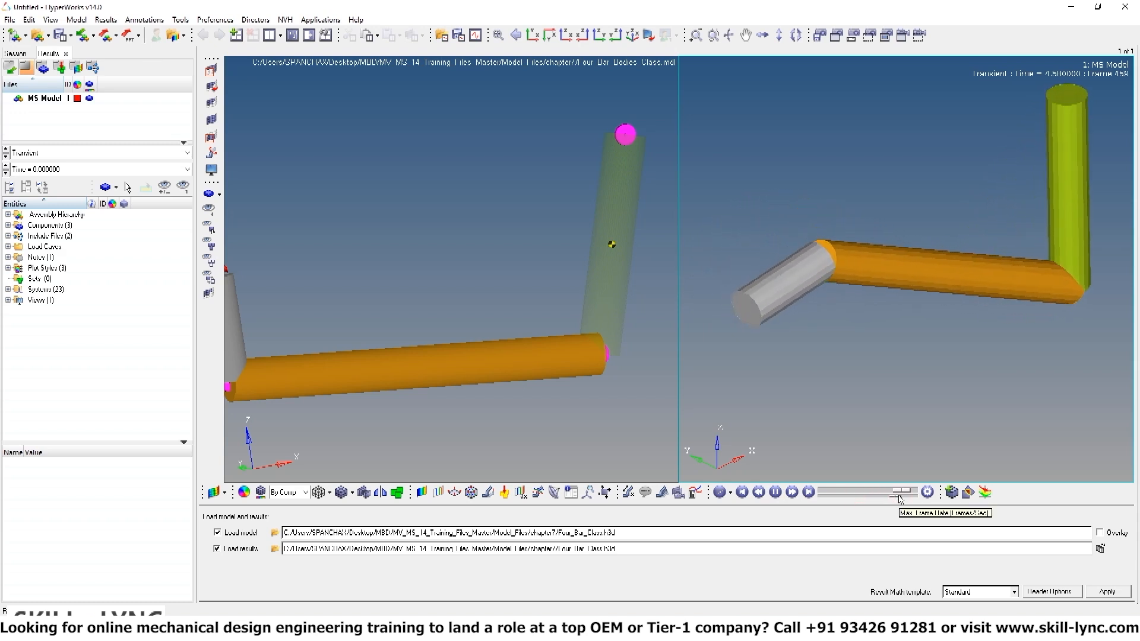
drag(899, 496, 886, 499)
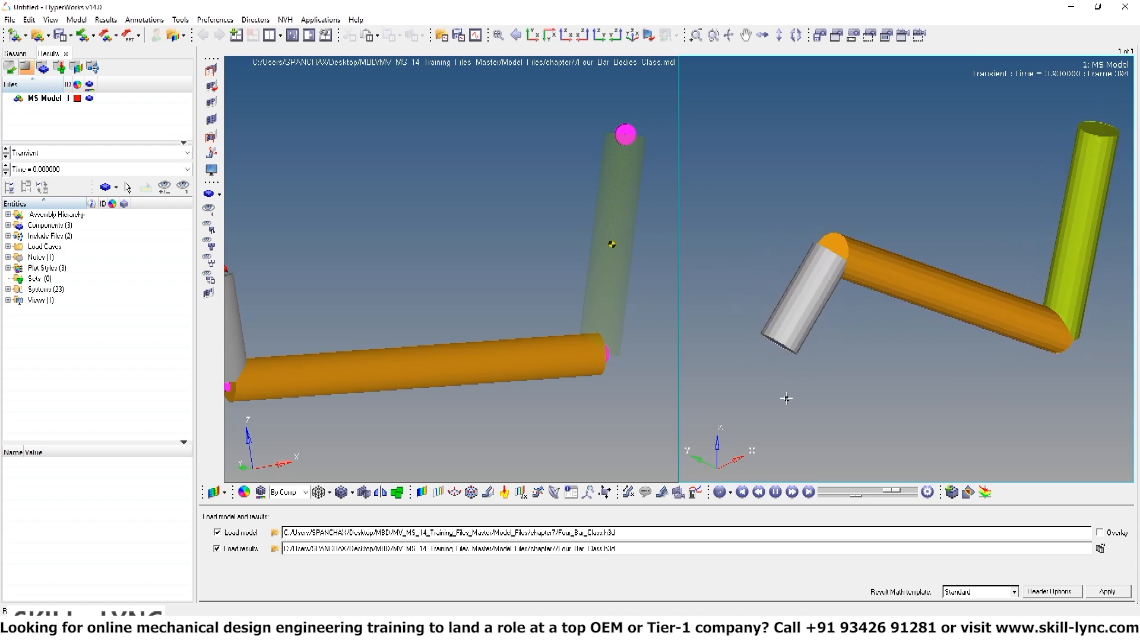
click(776, 492)
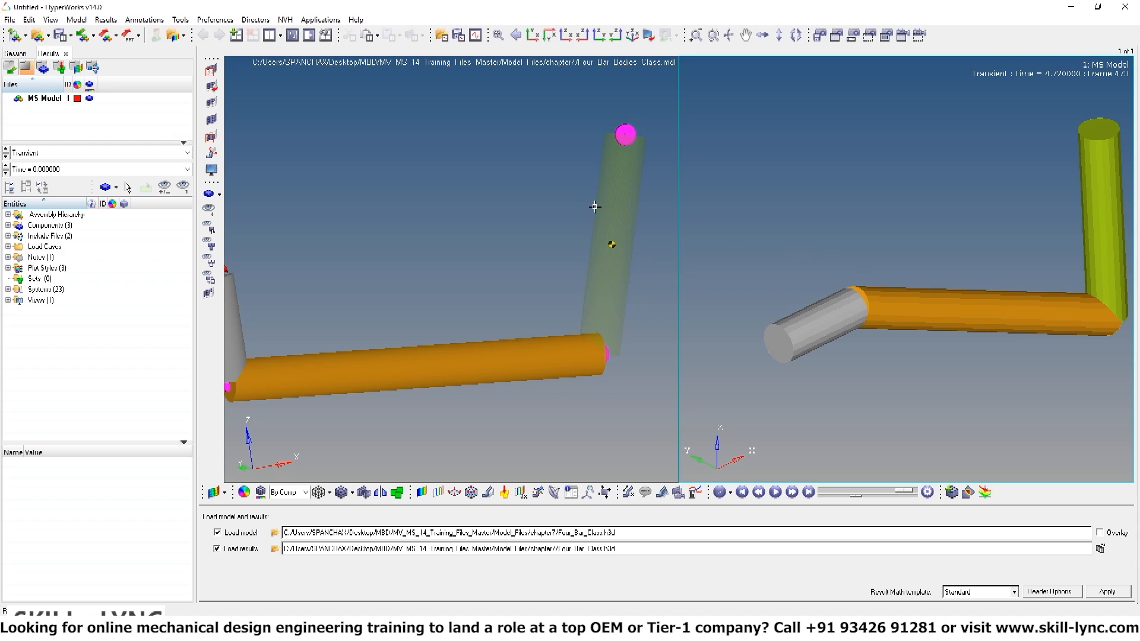
Make the model window active and expand it to fill the page
click(551, 214)
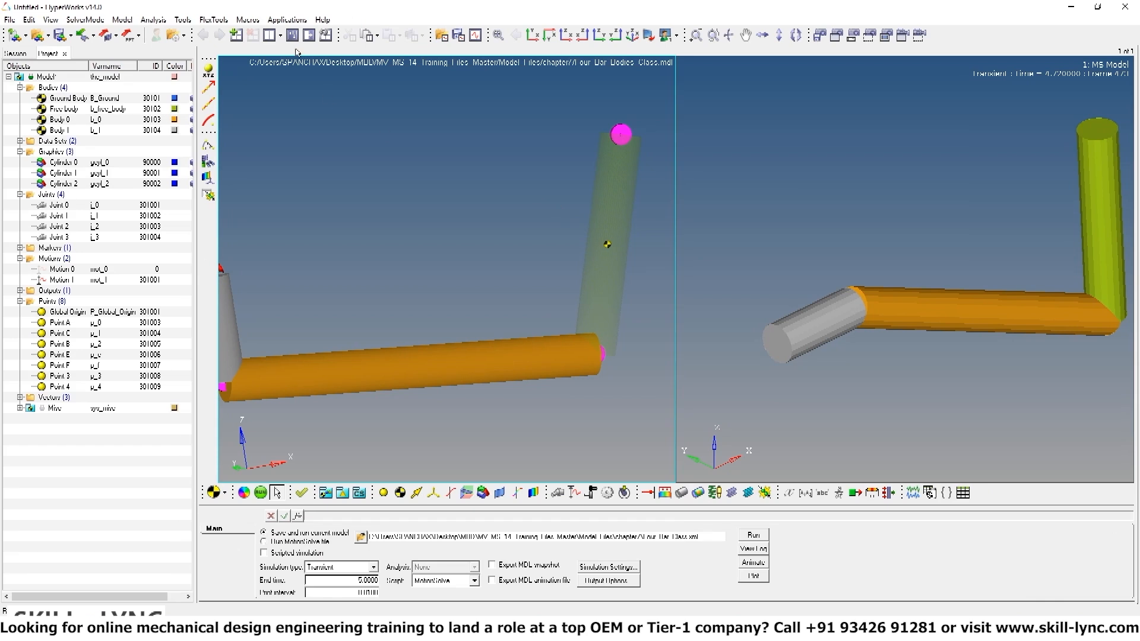
click(294, 37)
ctrl+right_drag(633, 272, 624, 259)
mouse_move(709, 280)
ctrl+mouse_down()
mouse_move(634, 300)
mouse_move(616, 270)
ctrl+mouse_up()
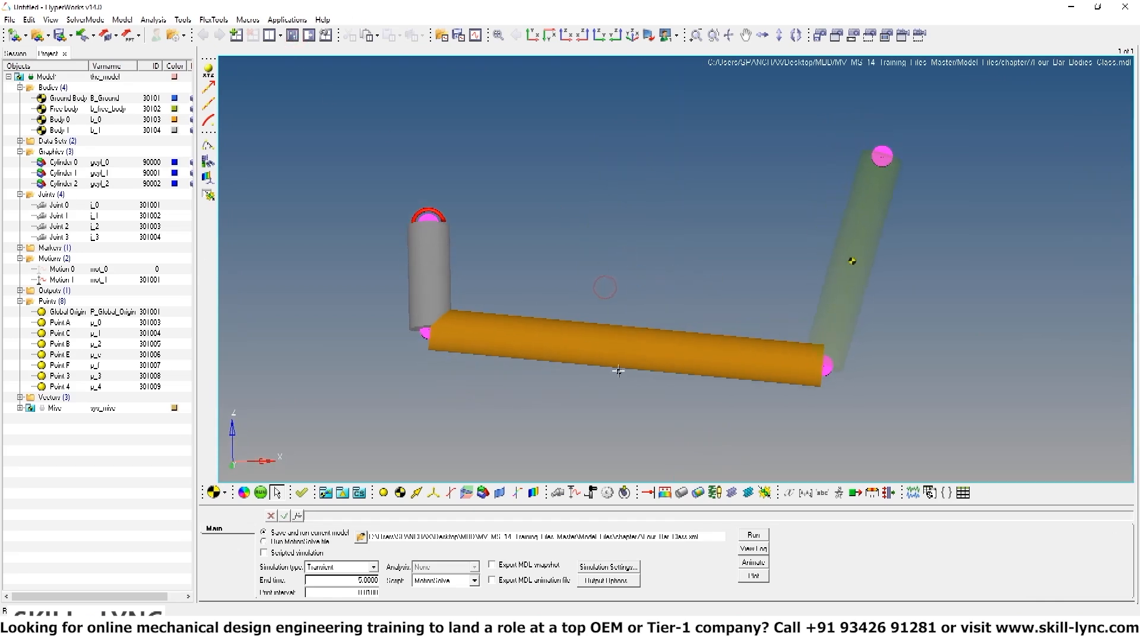
ctrl+drag(603, 418, 606, 419)
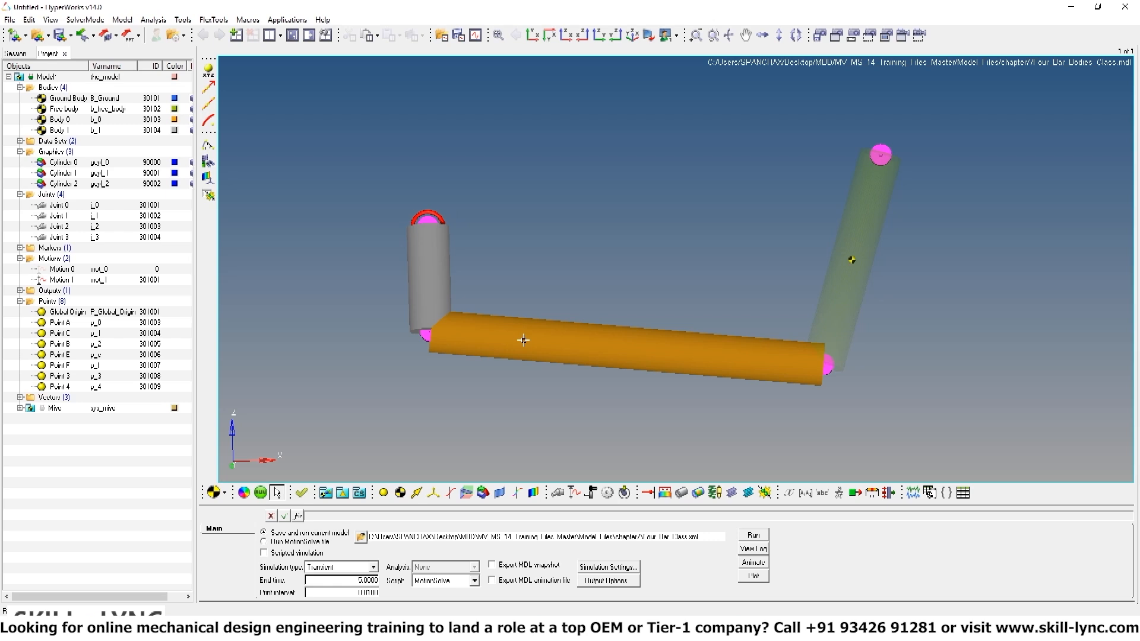
Change the joint type of Joint 2 to Inline Joint
click(59, 226)
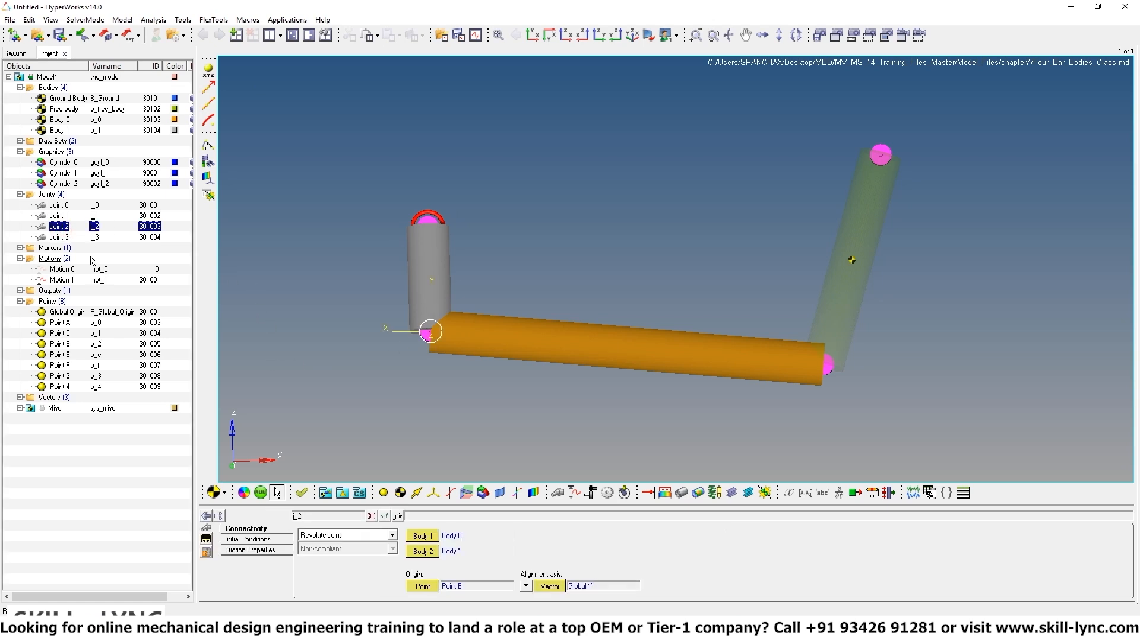
click(325, 537)
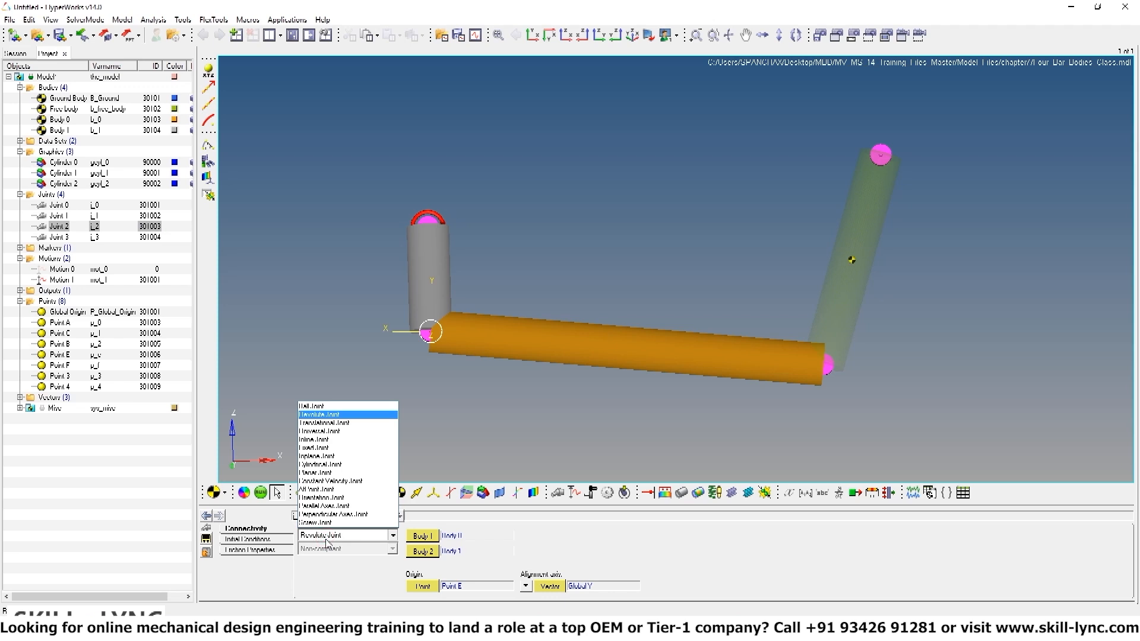
click(318, 439)
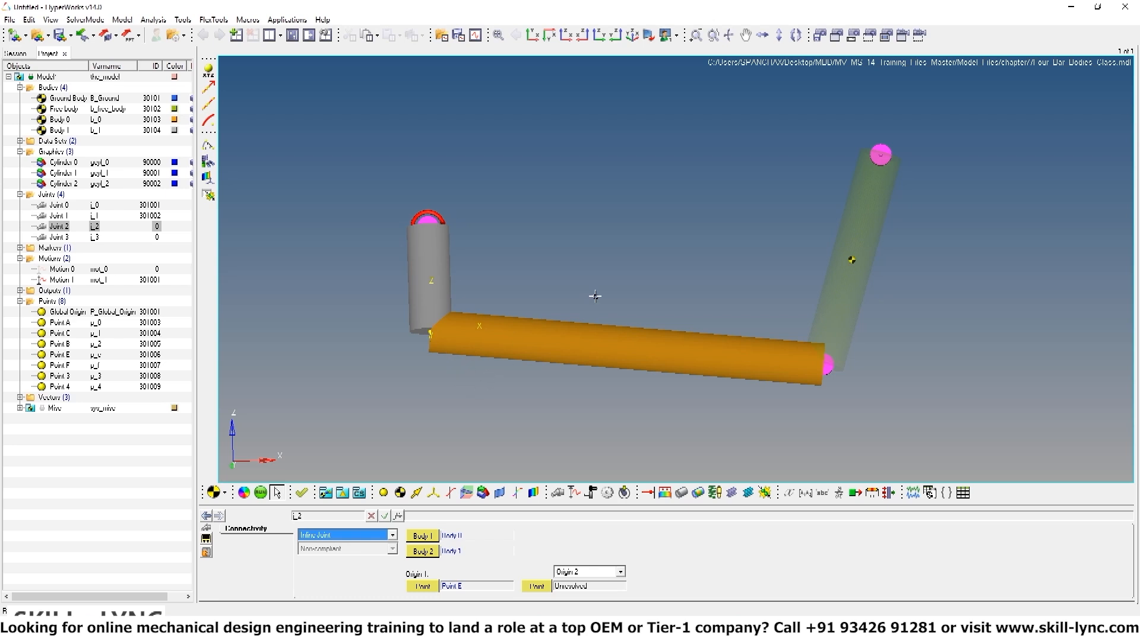
ctrl+drag(596, 298, 667, 384)
mouse_move(439, 356)
ctrl+mouse_down()
mouse_move(441, 386)
mouse_move(457, 374)
ctrl+mouse_up()
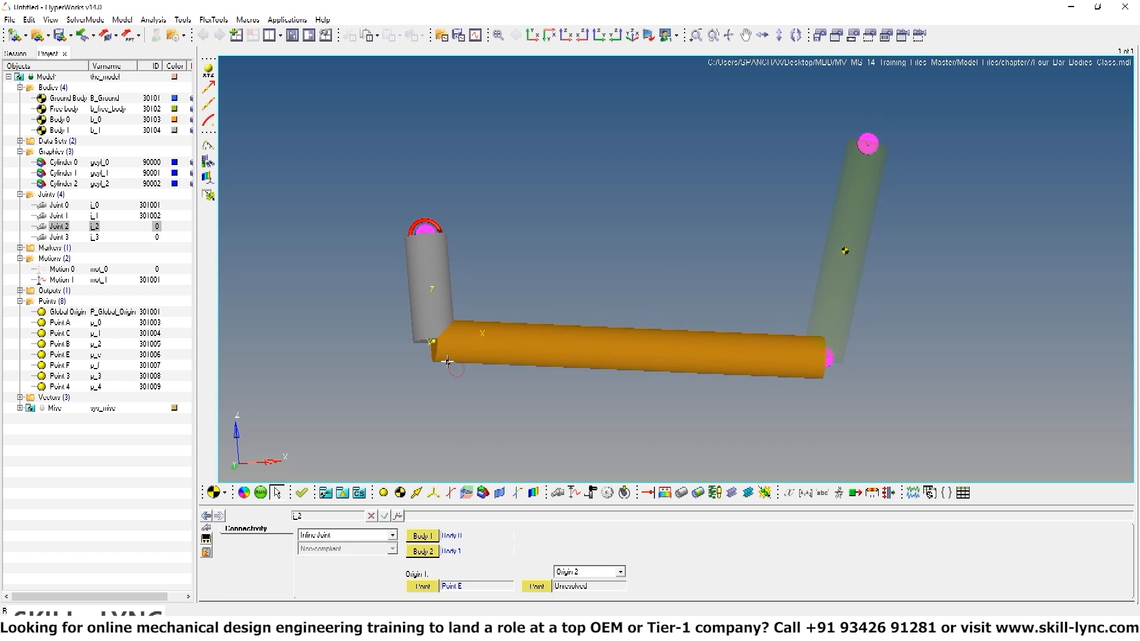
ctrl+right_drag(580, 310, 529, 333)
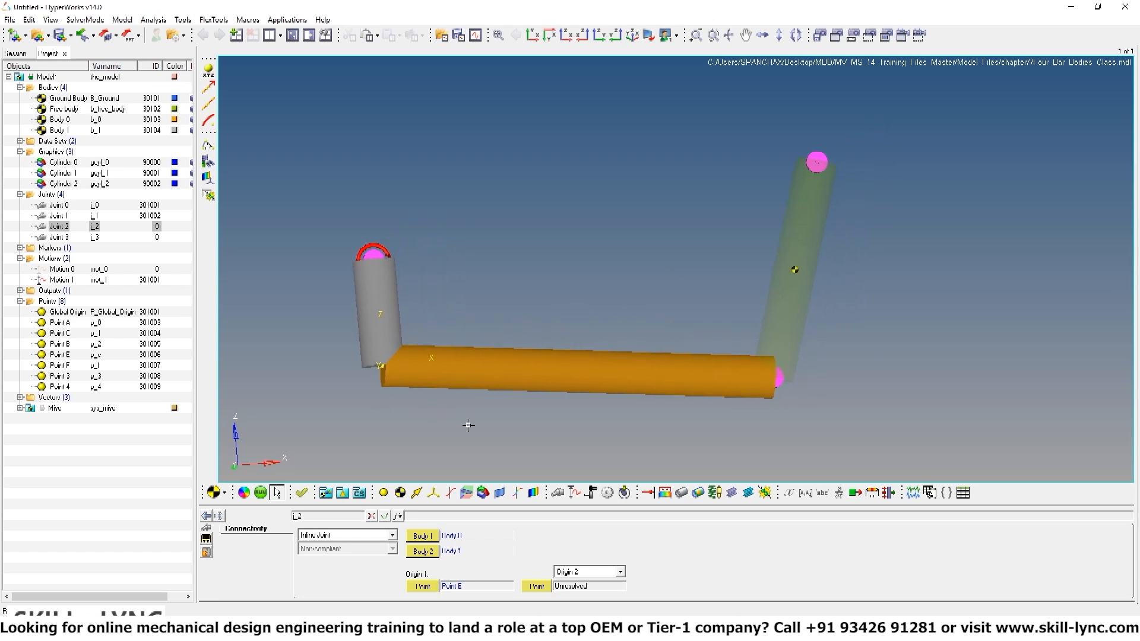
ctrl+right_drag(466, 428, 498, 403)
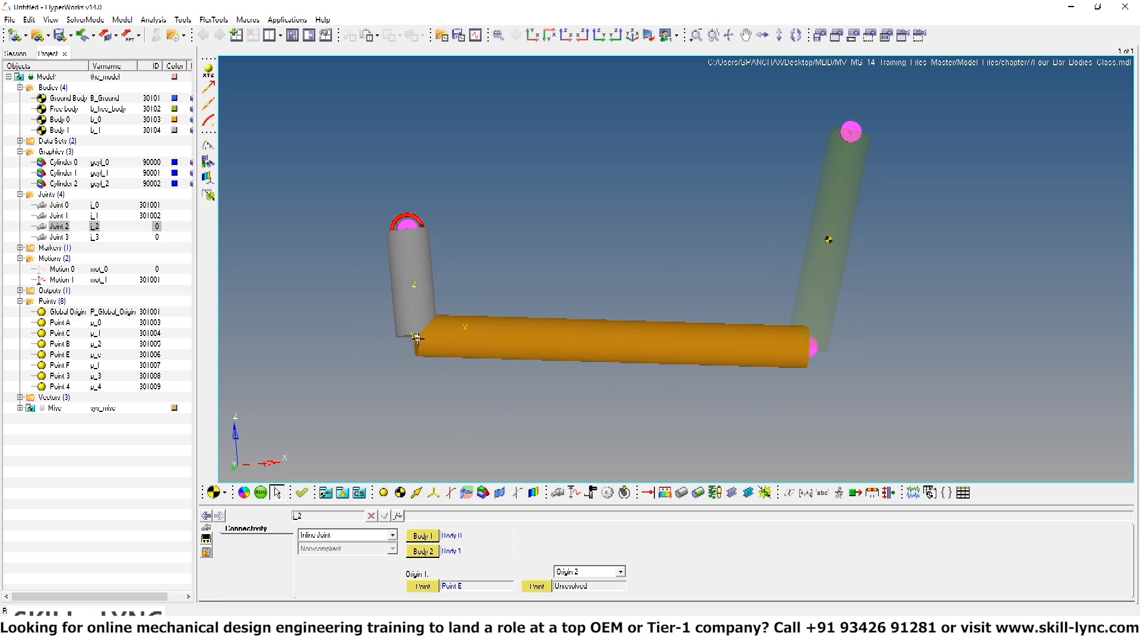
ctrl+right_drag(512, 399, 508, 411)
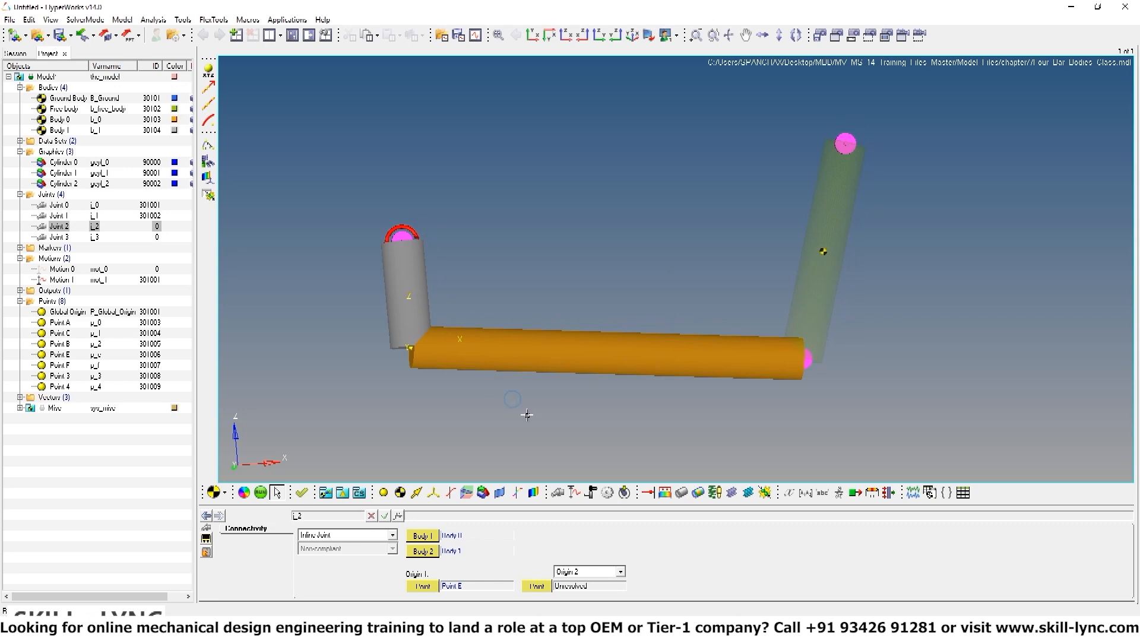
ctrl+drag(501, 412, 498, 417)
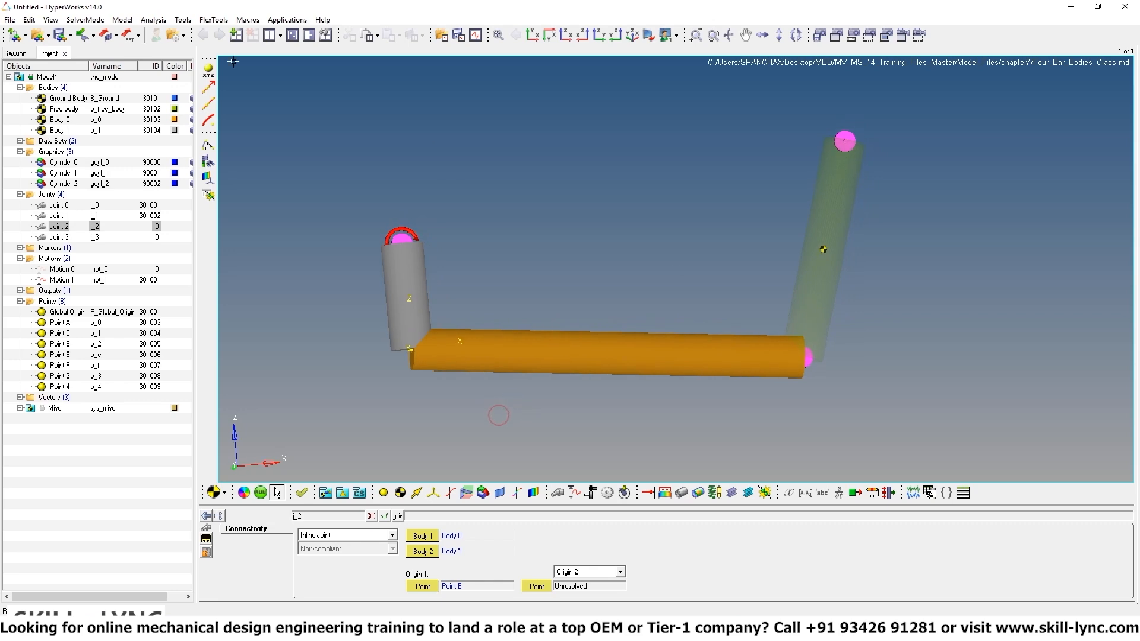
Run Check Model again with the inline joint and examine the total estimated DOF in the degrees-of-freedom summary
click(183, 20)
click(196, 30)
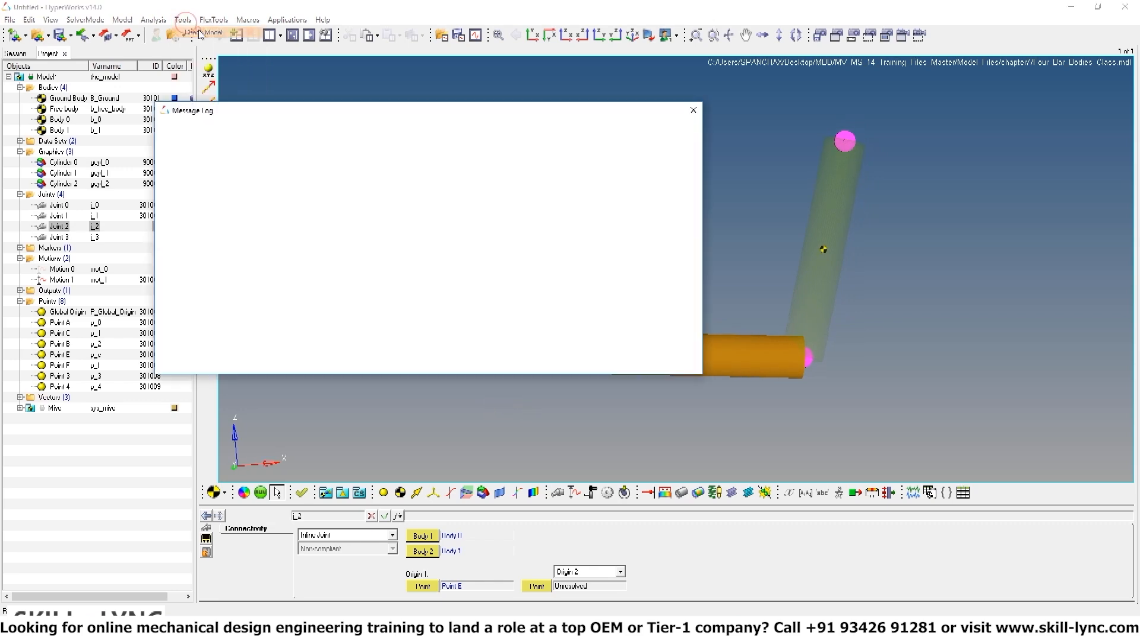
click(450, 233)
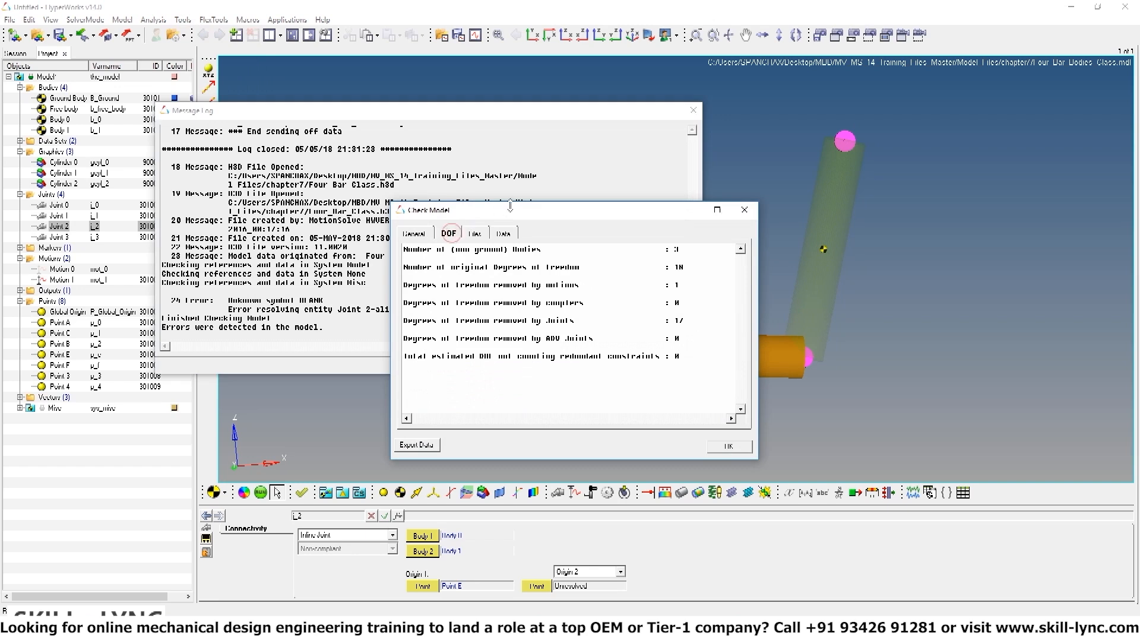
drag(515, 214, 529, 178)
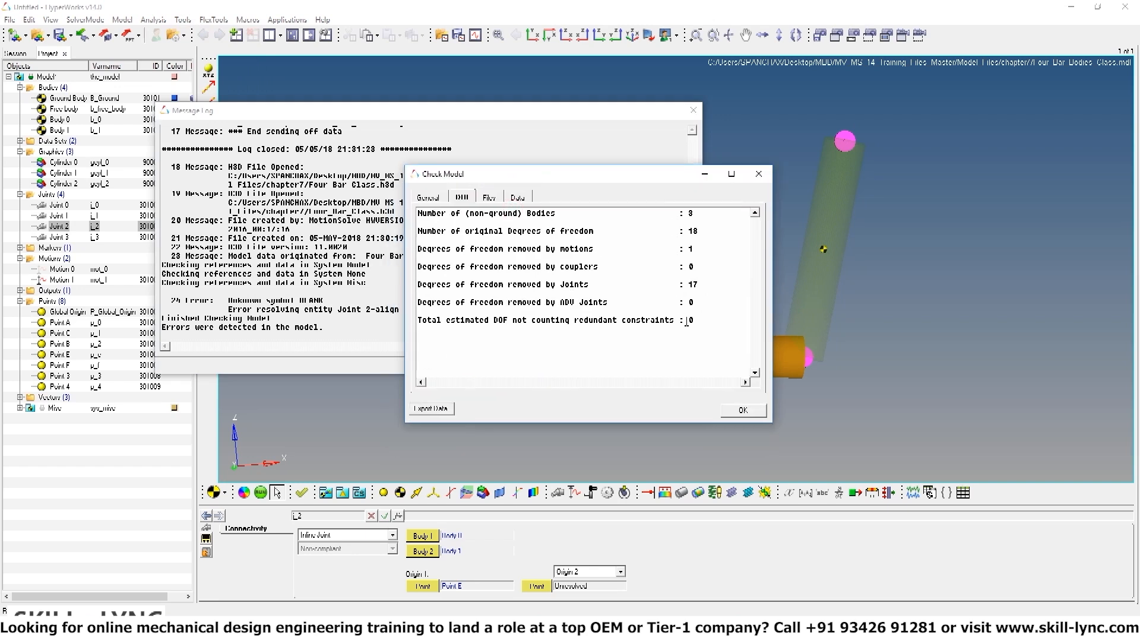
double_click(691, 320)
drag(519, 324, 644, 325)
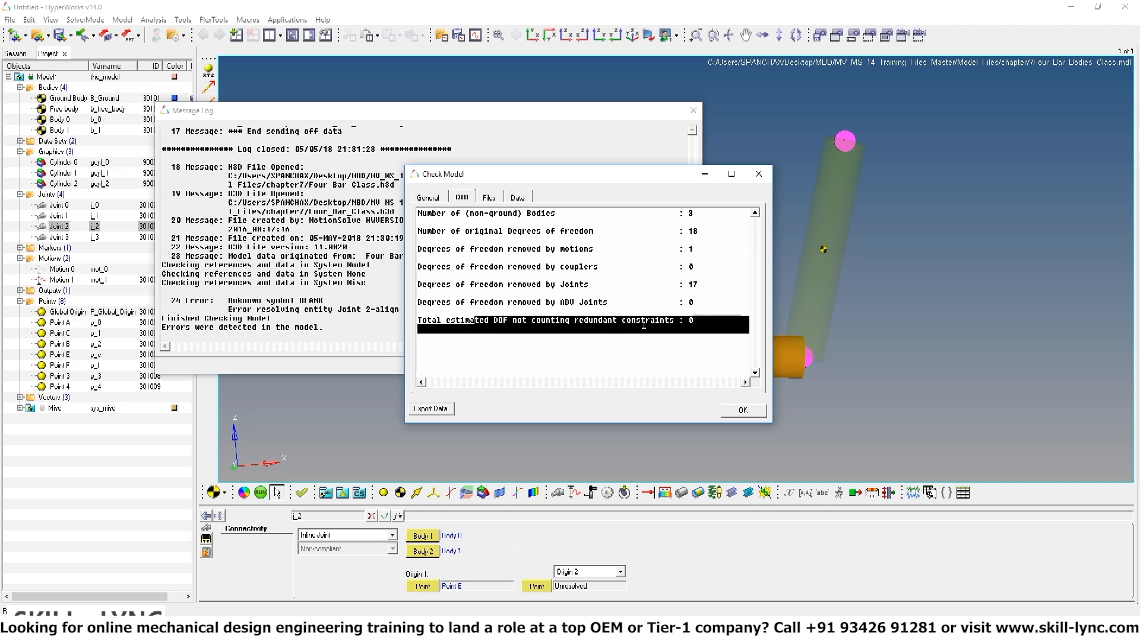
Close the model check results and message log, switch to PowerPoint, and present the DEMO slide to review the degrees-of-freedom calculation
click(682, 335)
click(743, 410)
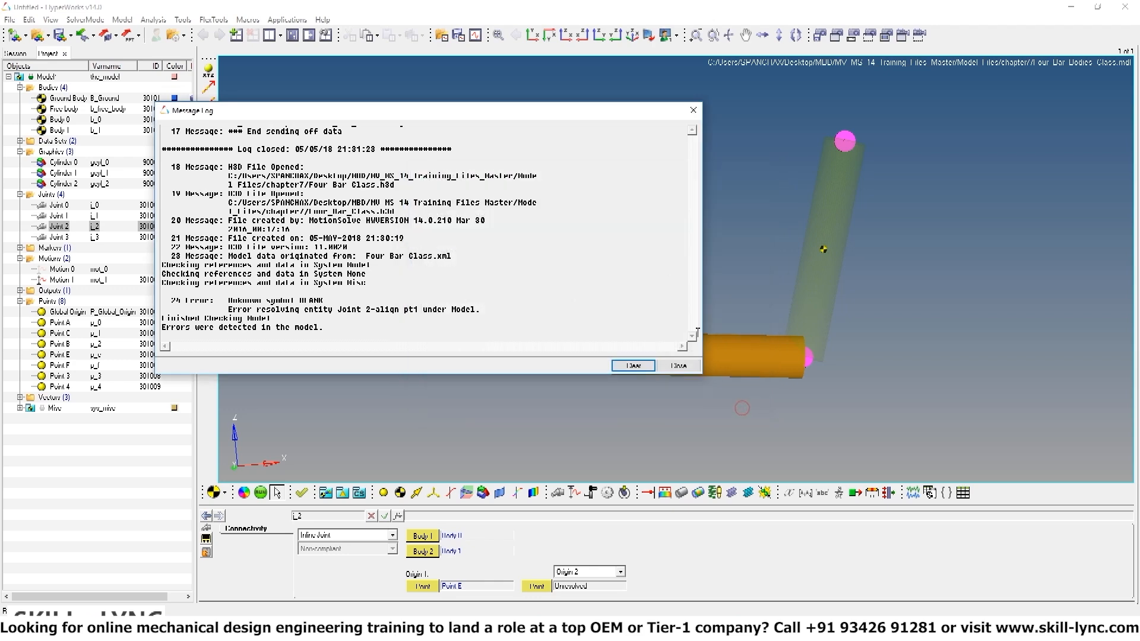
click(678, 365)
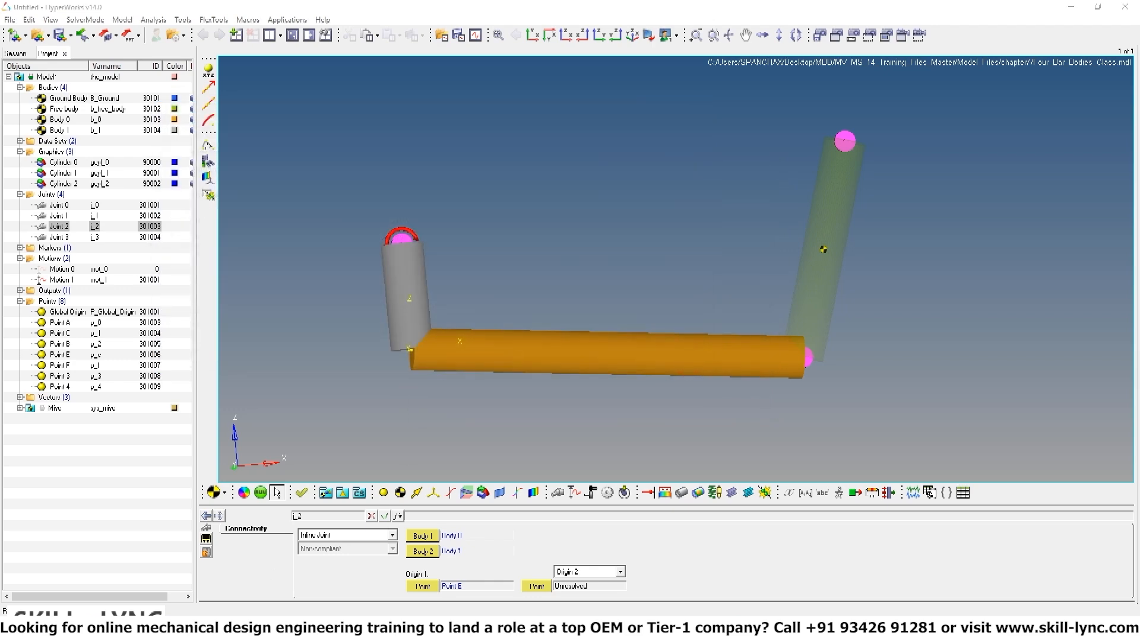
key(alt+Tab)
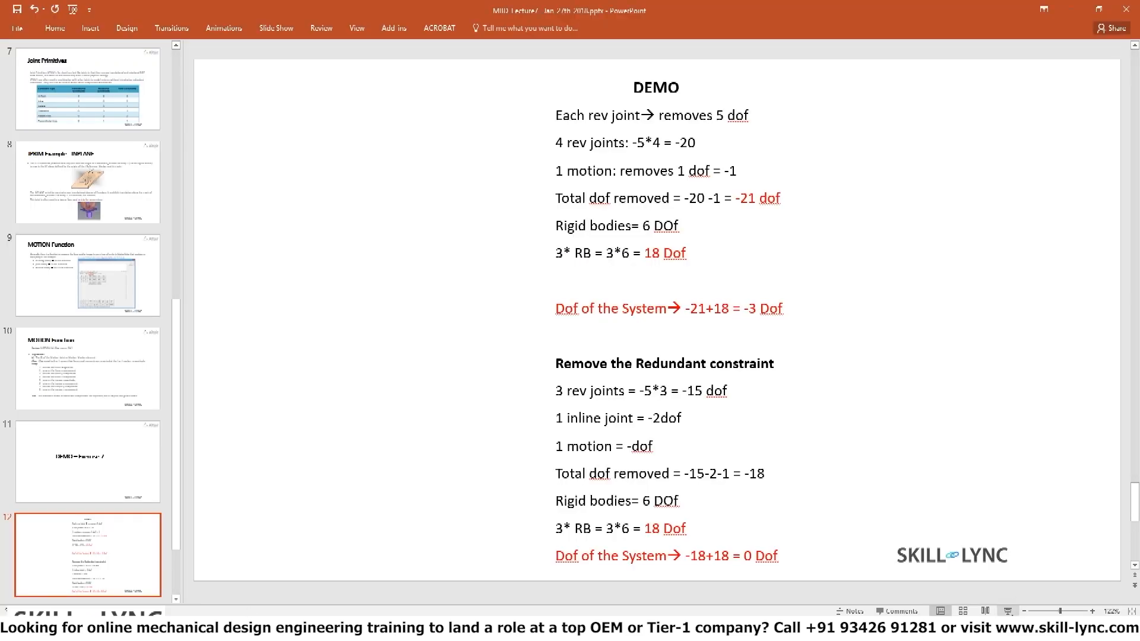
click(1008, 612)
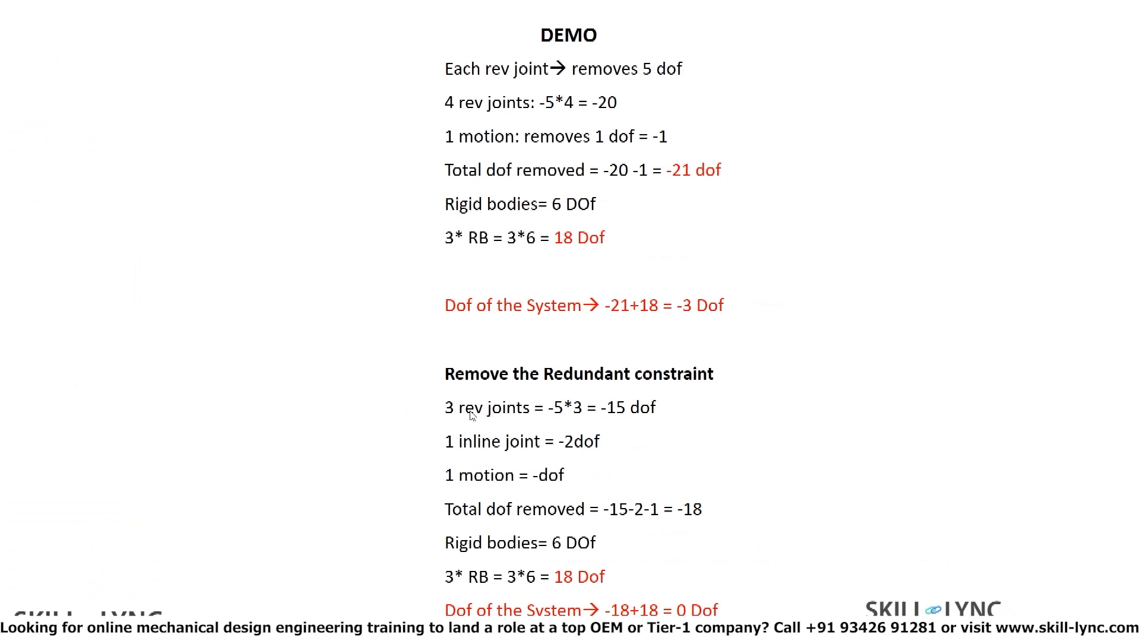
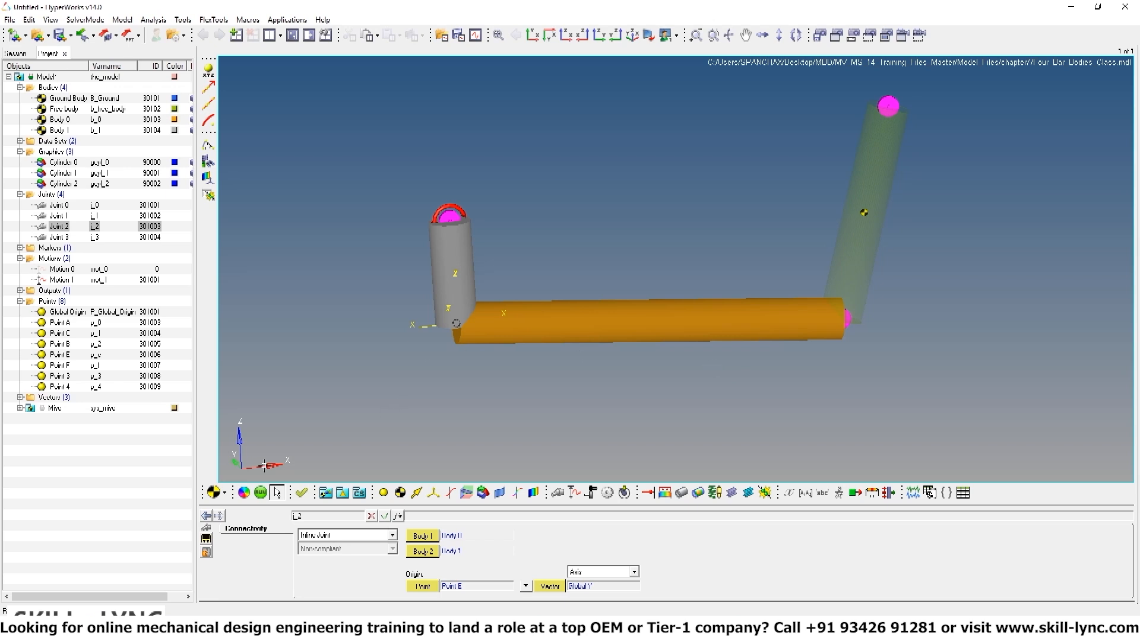
Add a new output, Output 1, to the model and set its type to Expressions
click(261, 493)
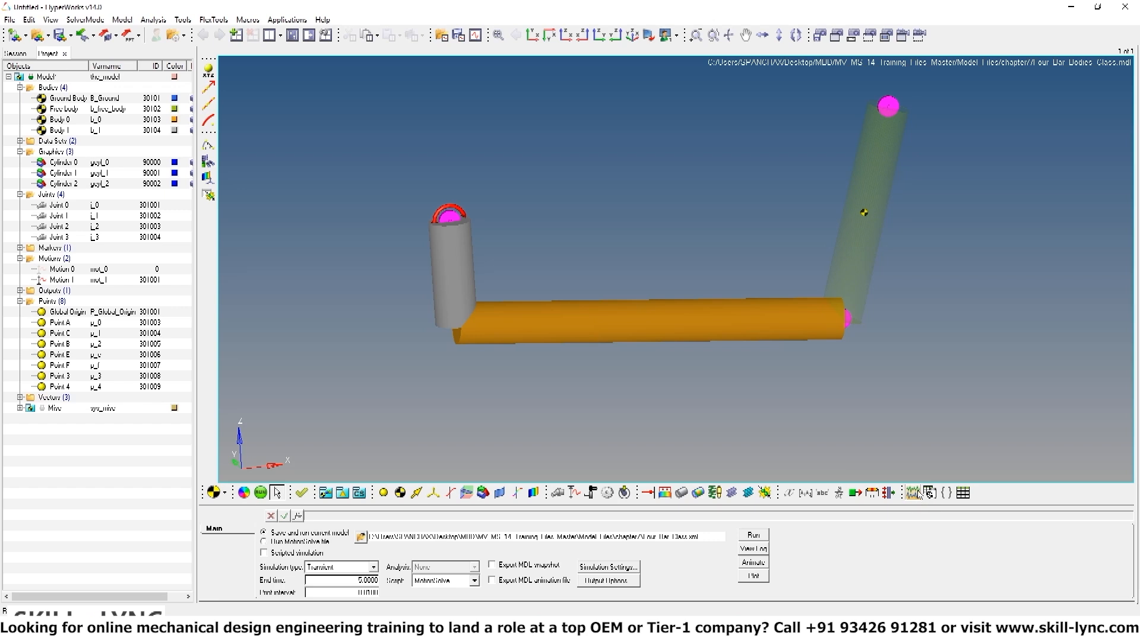
click(917, 495)
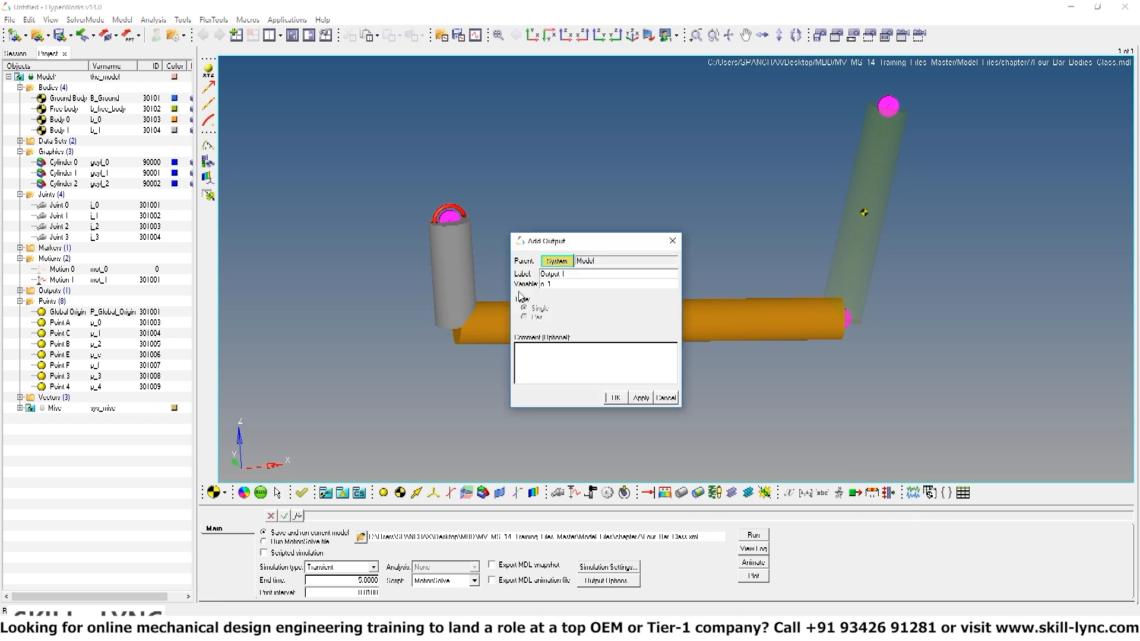
click(616, 398)
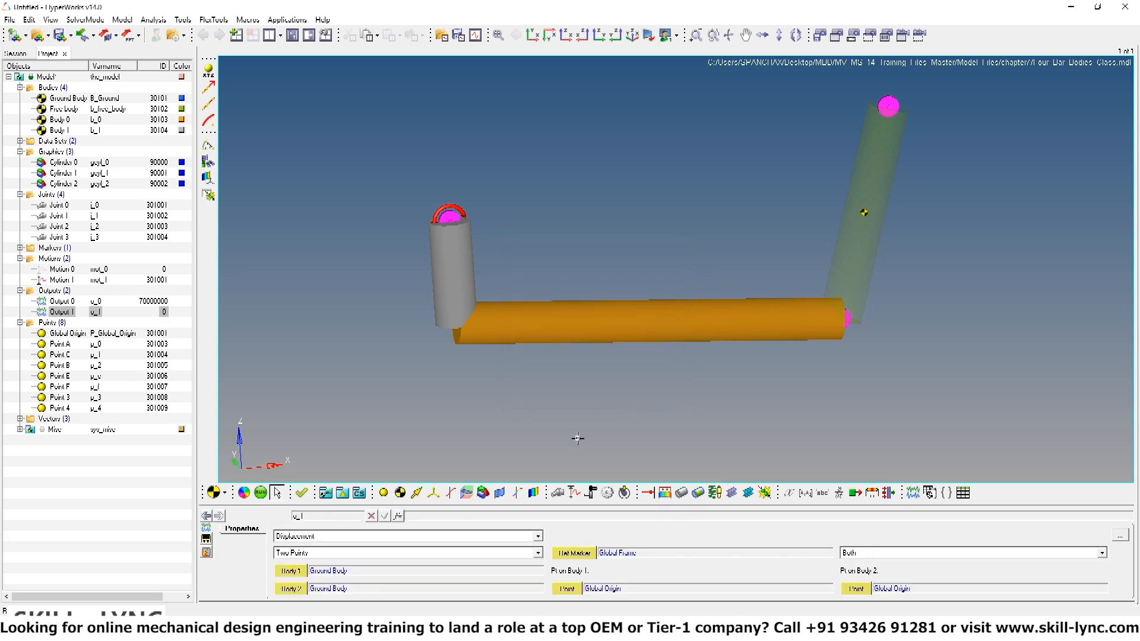
click(343, 537)
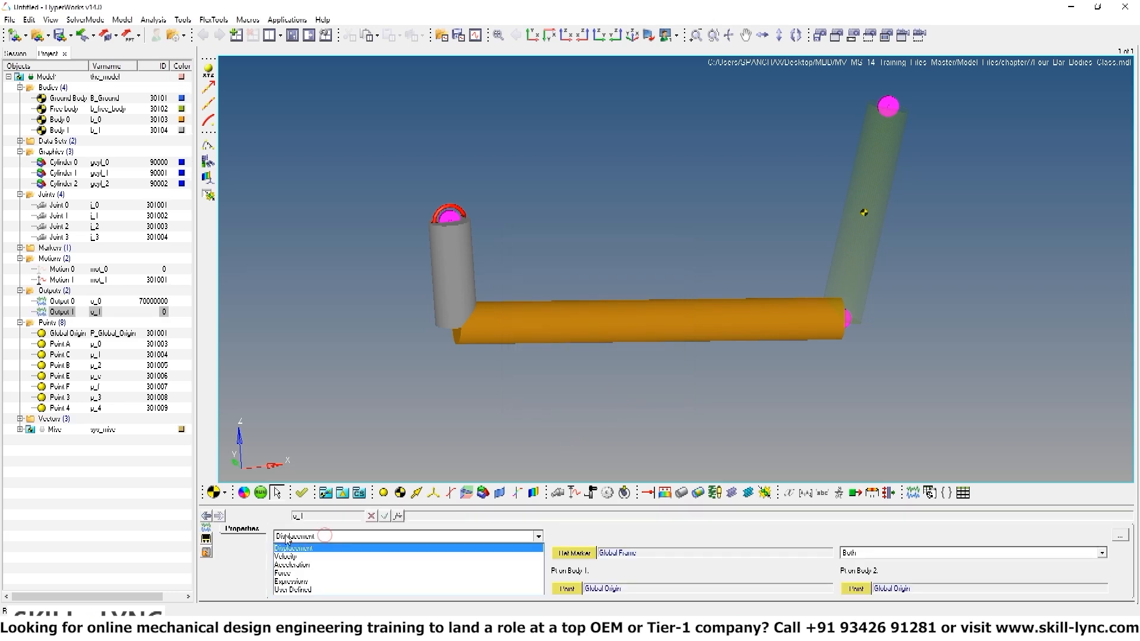
click(300, 582)
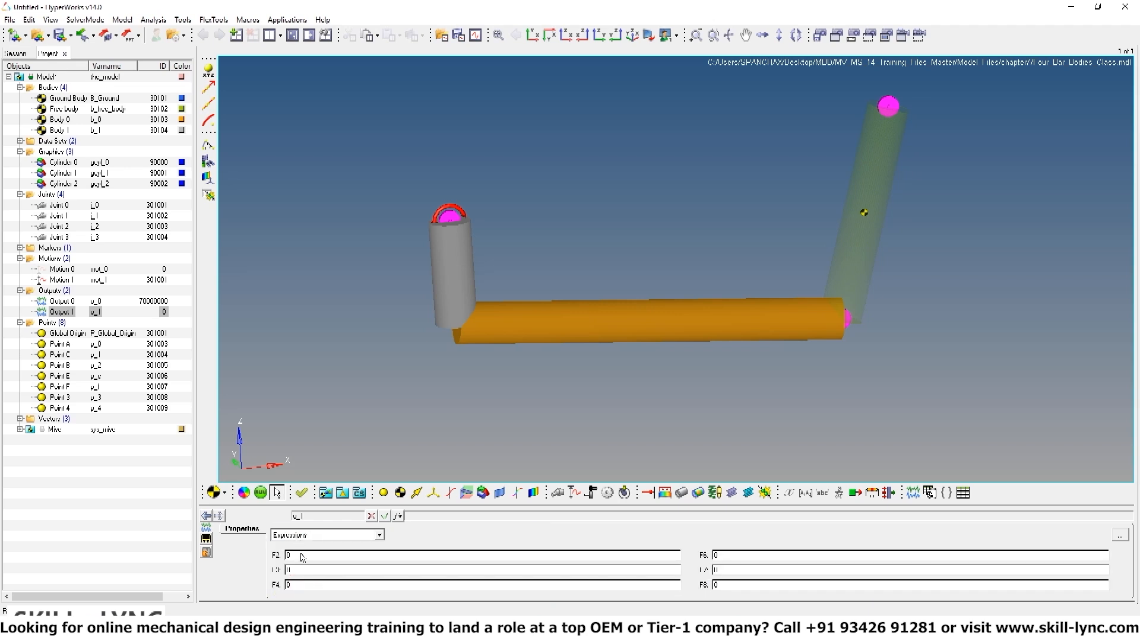
Open the Expression Builder for F2 of Output 1 and insert the MOTION force function
click(301, 555)
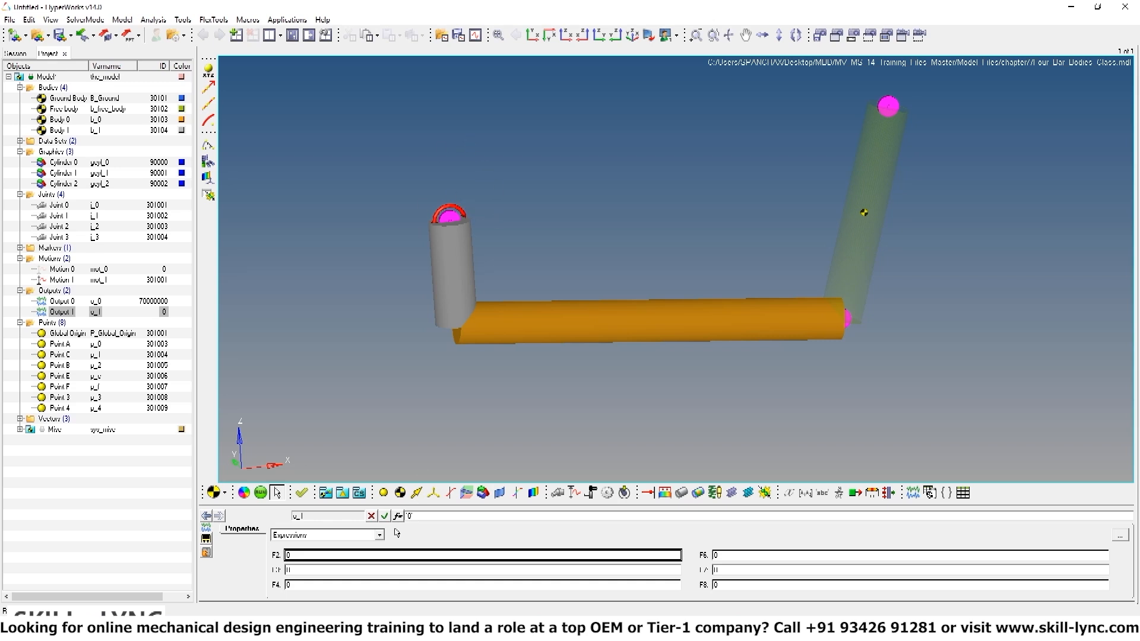
click(409, 517)
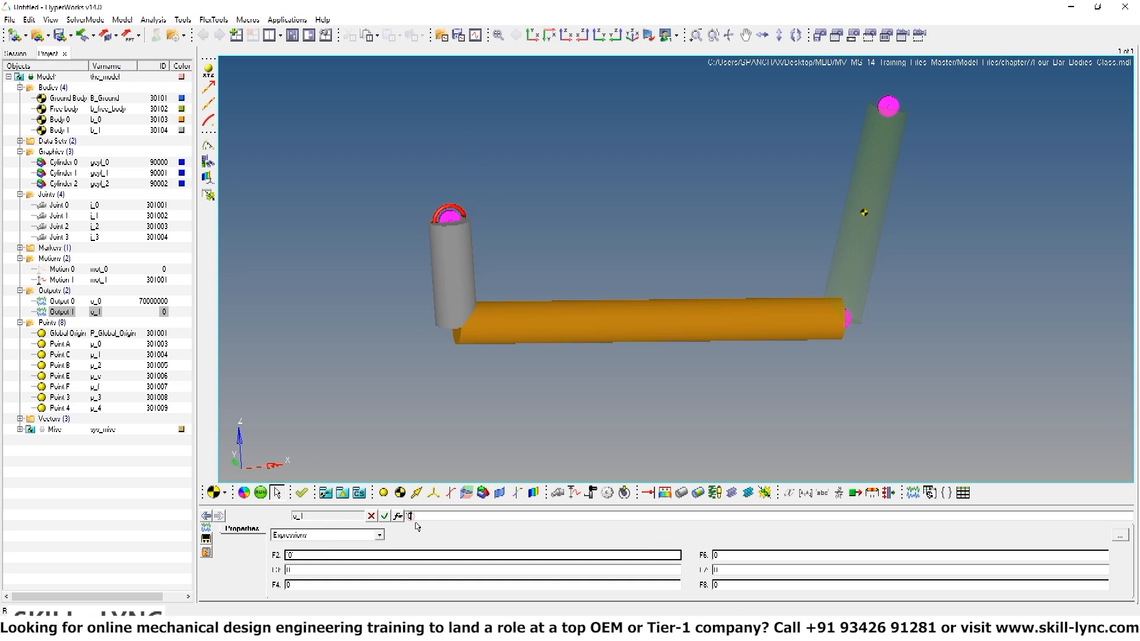
click(398, 516)
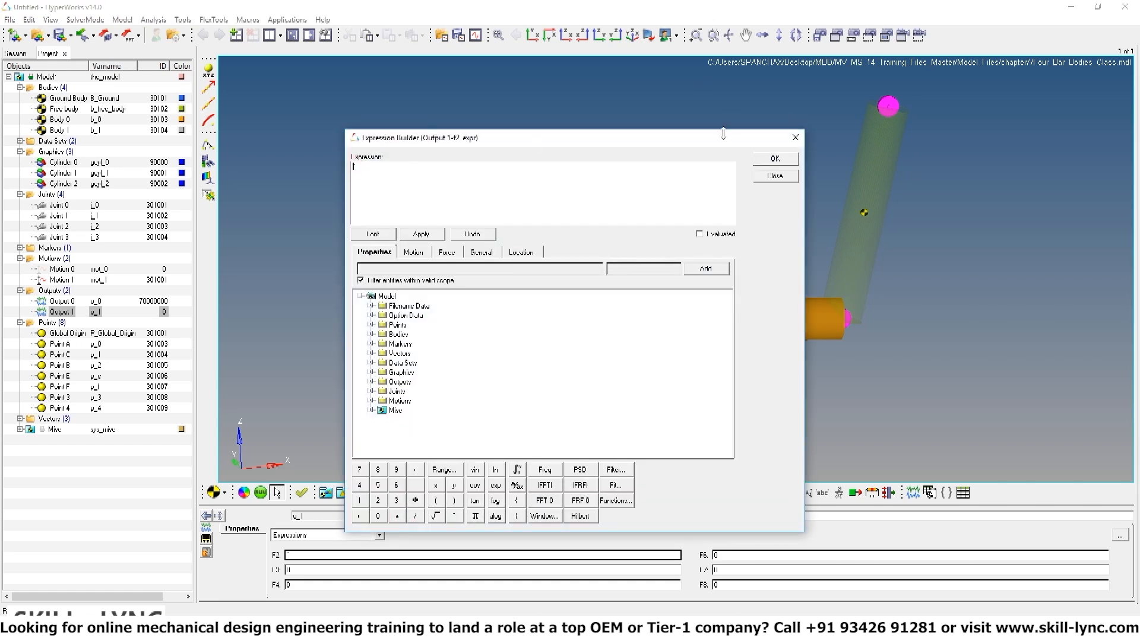
drag(723, 135, 657, 90)
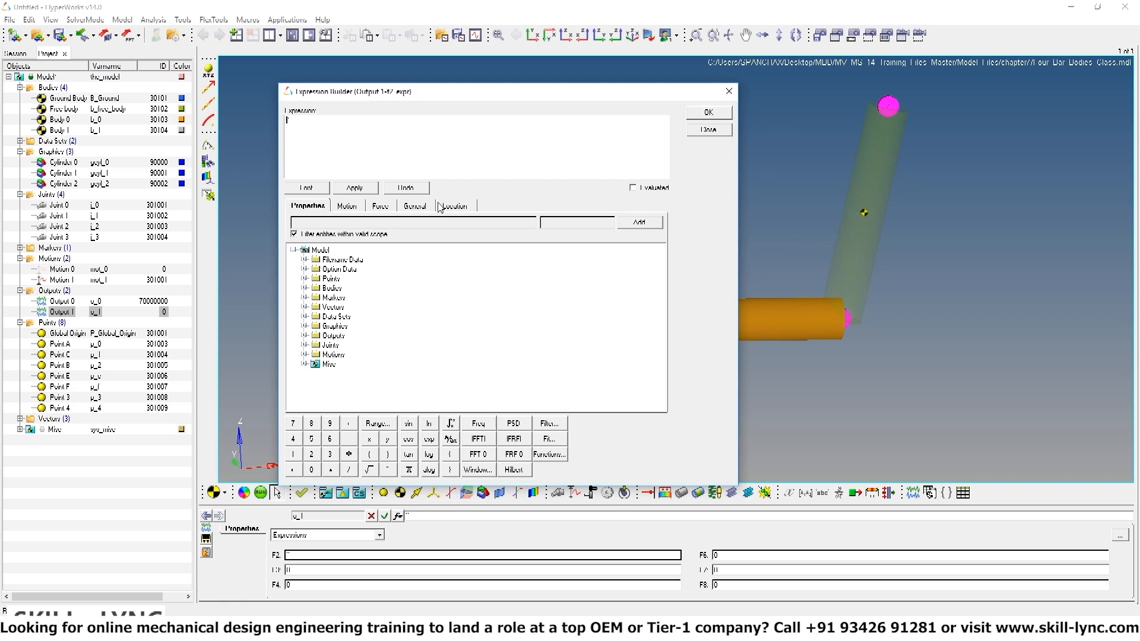
click(384, 207)
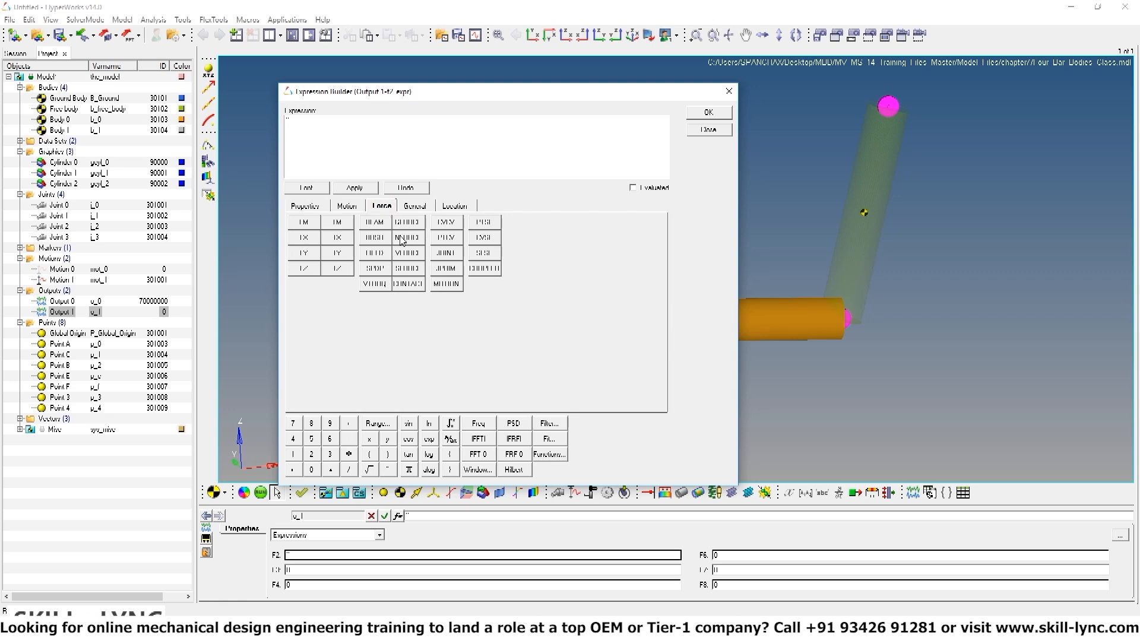
click(444, 285)
Insert the idstring property of Motion 1 as the first argument of the MOTION function
click(305, 207)
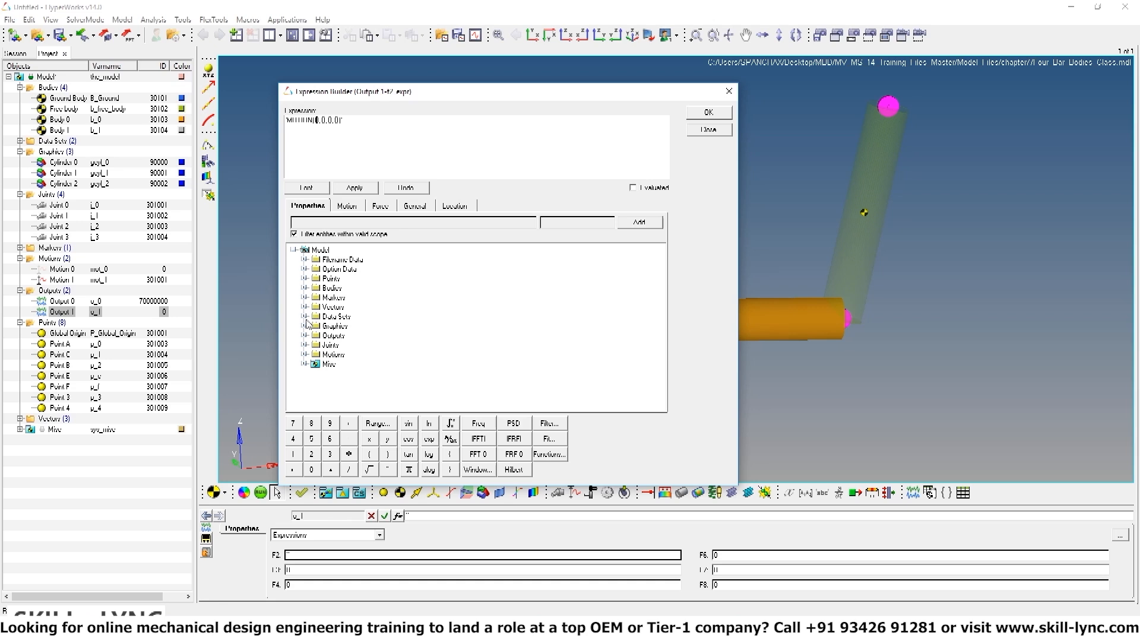
click(304, 355)
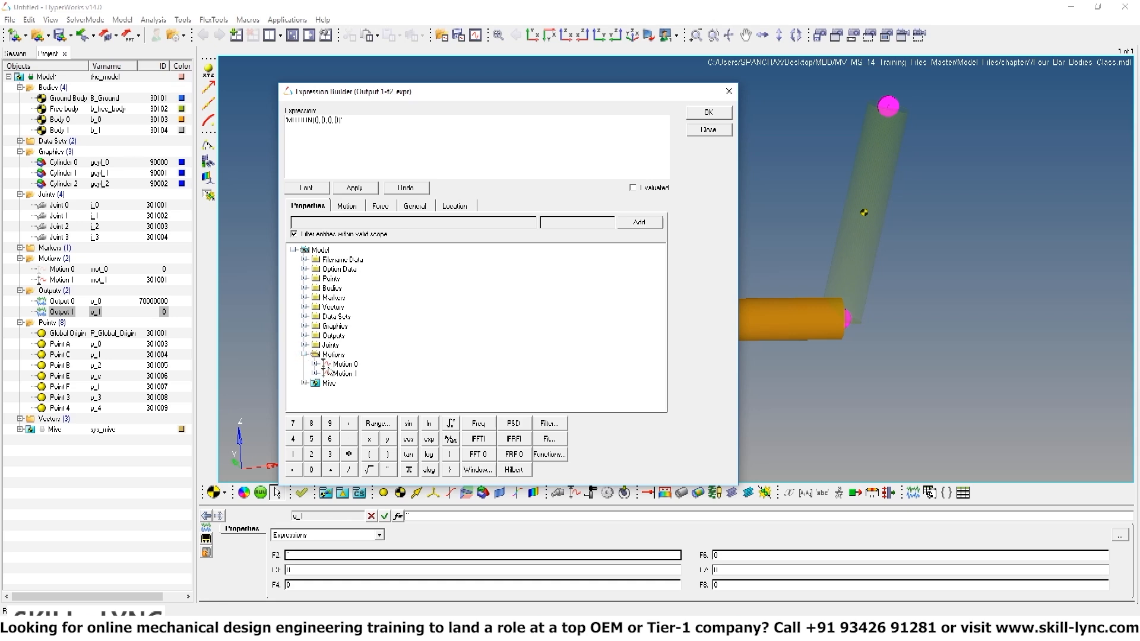
click(316, 374)
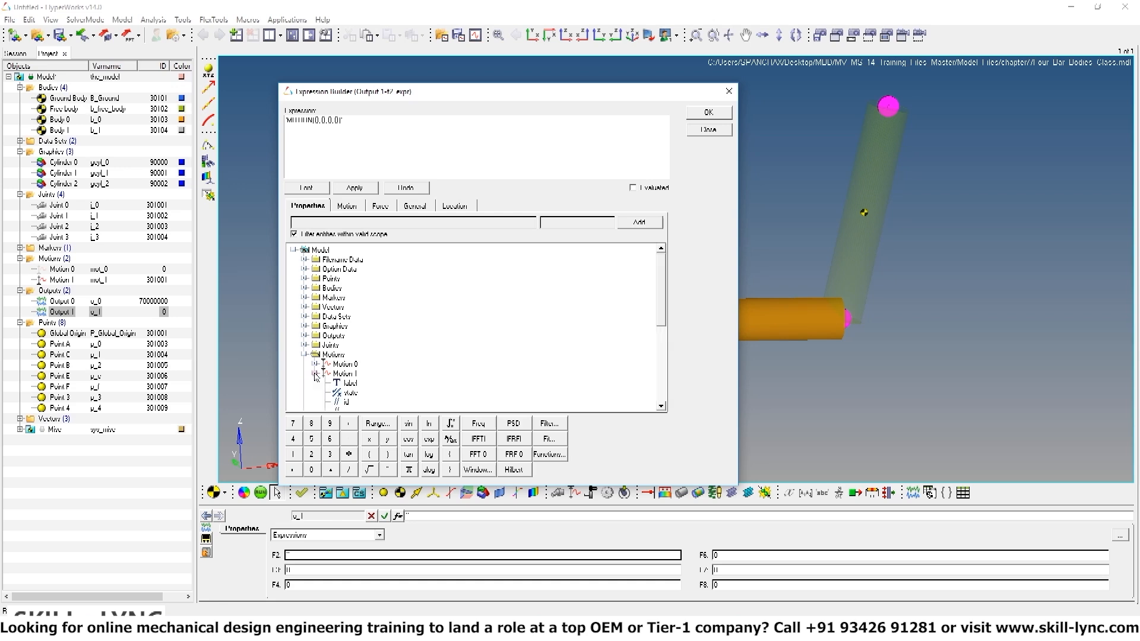
drag(659, 309, 662, 355)
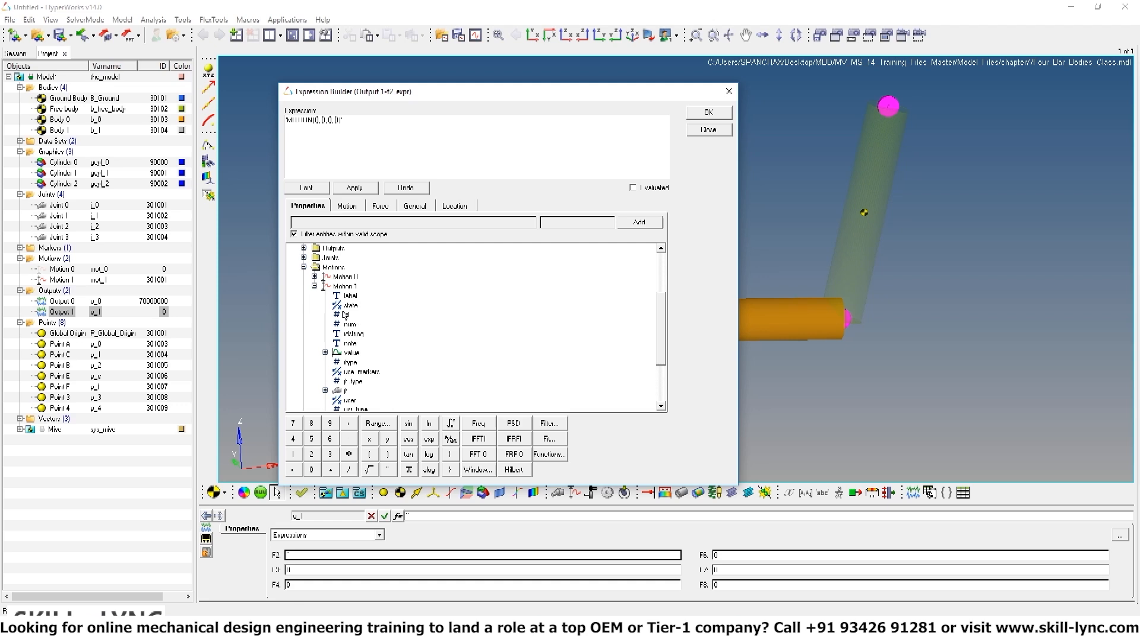
click(355, 335)
click(636, 225)
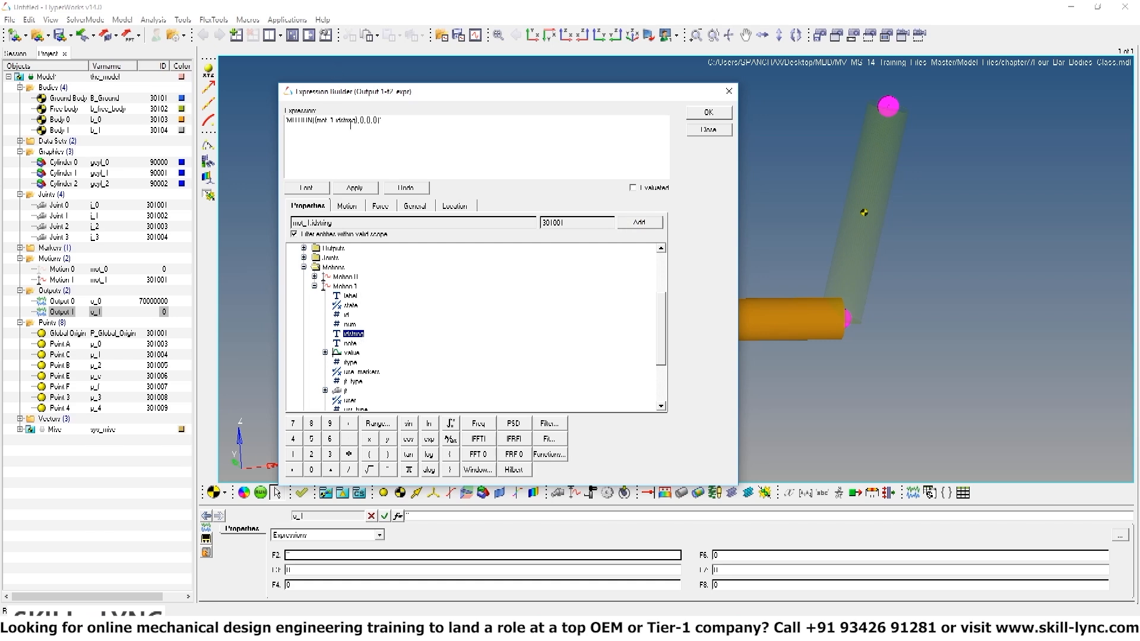
Set the remaining MOTION arguments to 0,7,0, show the evaluated expression and accept it for F2
click(363, 119)
key(BackSpace)
key(BackSpace)
text({)
key(BackSpace)
key(BackSpace)
text(Z,)
key(BackSpace)
key(BackSpace)
key(BackSpace)
click(633, 187)
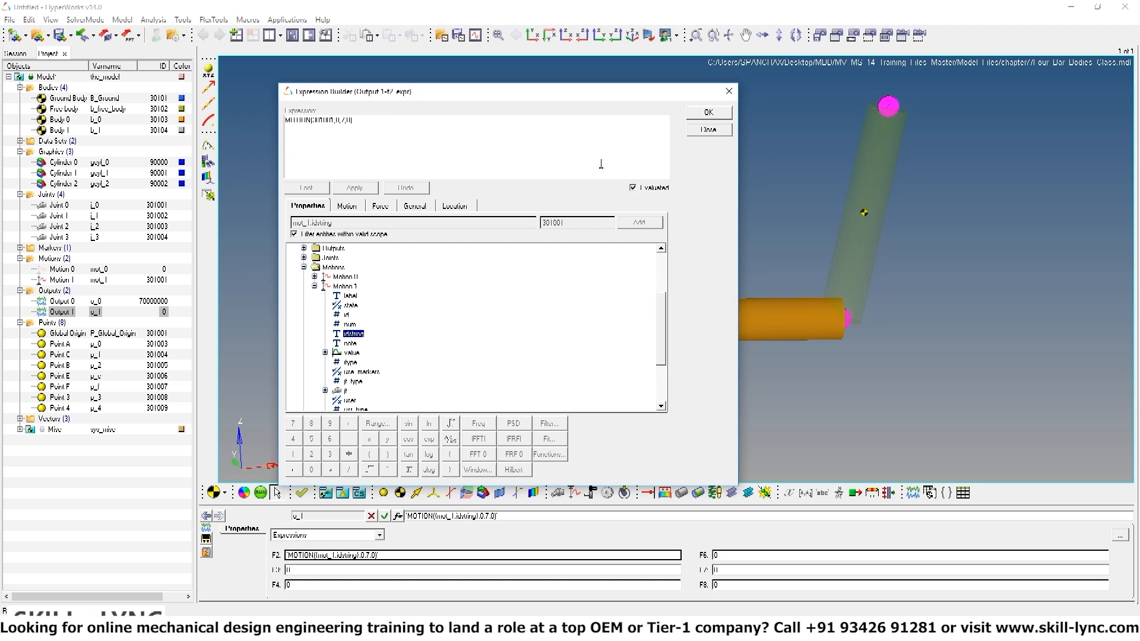
click(710, 113)
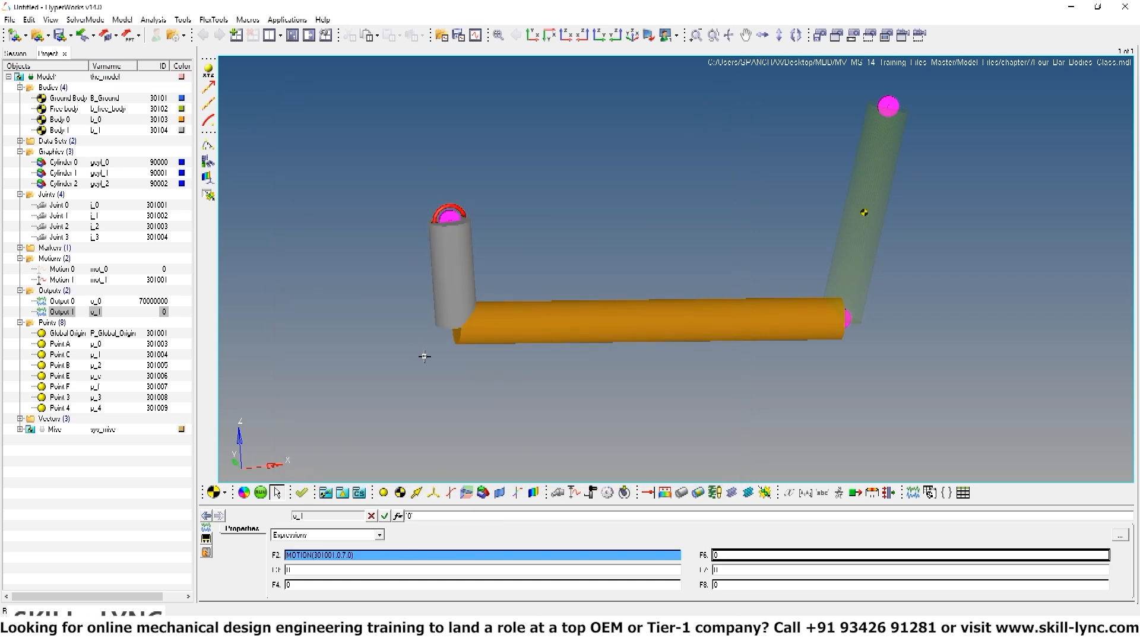
Run the transient MotionSolve simulation of the four-bar model, and close the solver view and message log when it completes
click(261, 493)
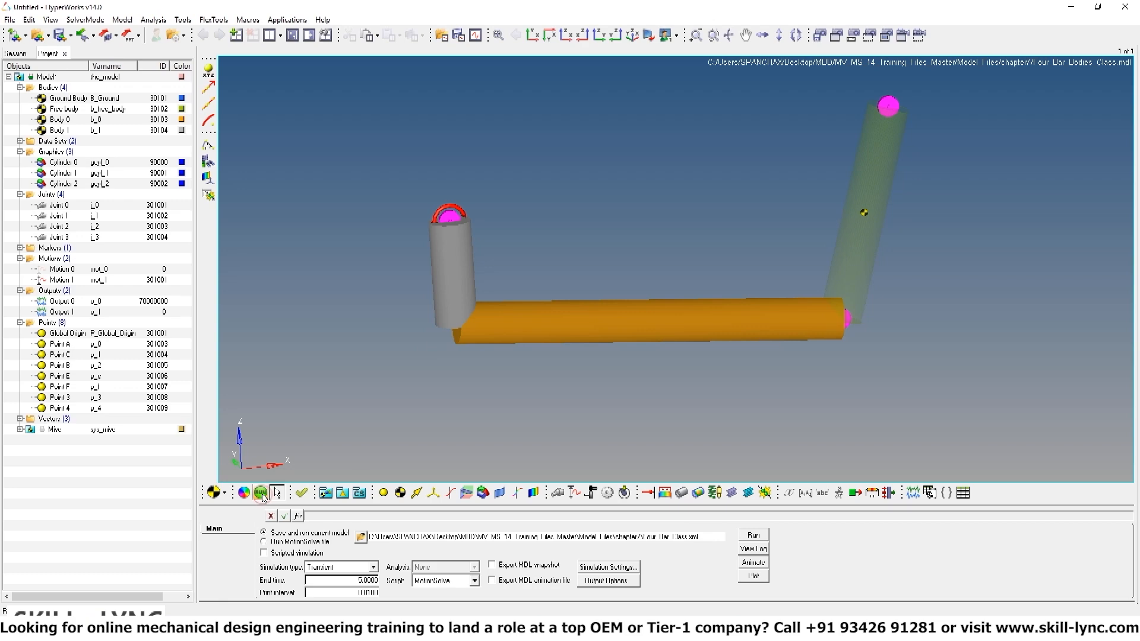
click(753, 537)
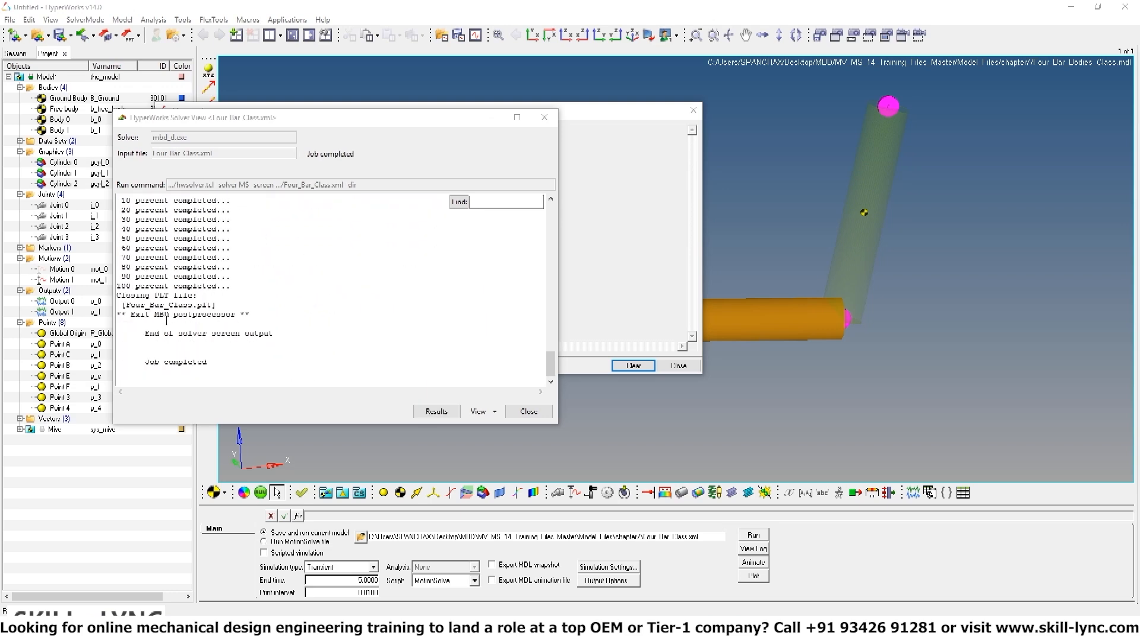
drag(426, 118, 424, 108)
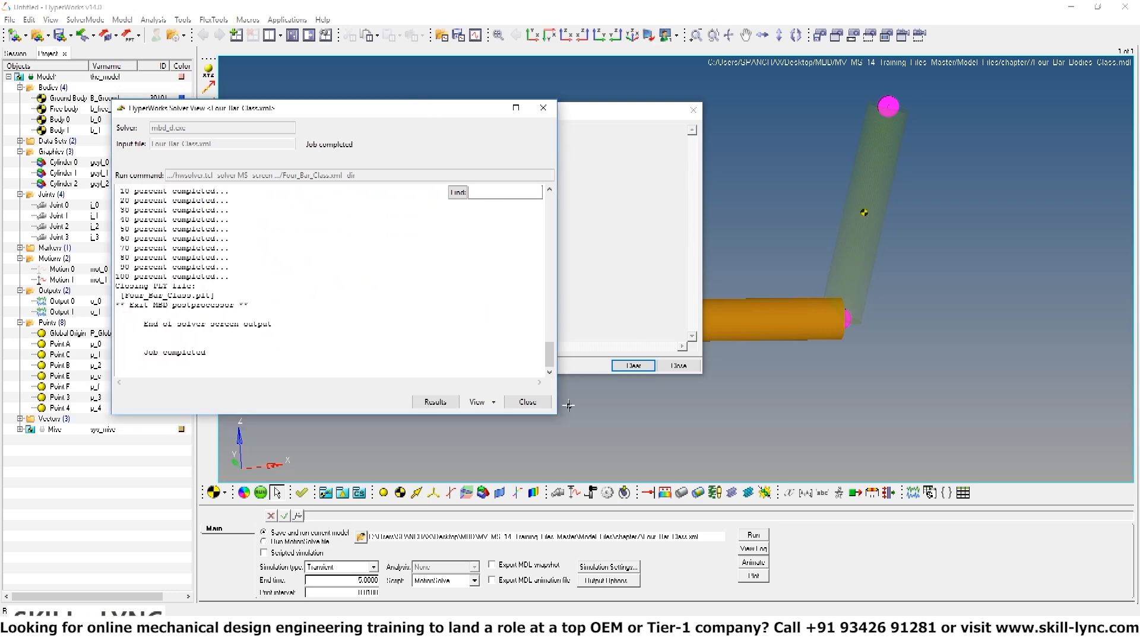
drag(559, 417, 599, 515)
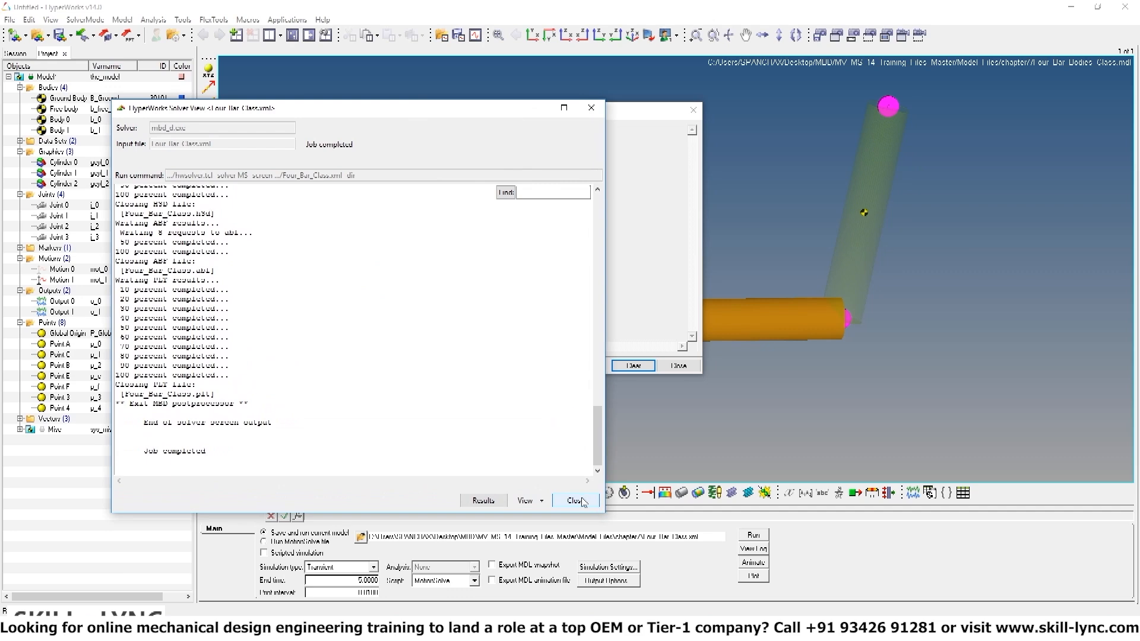
click(582, 502)
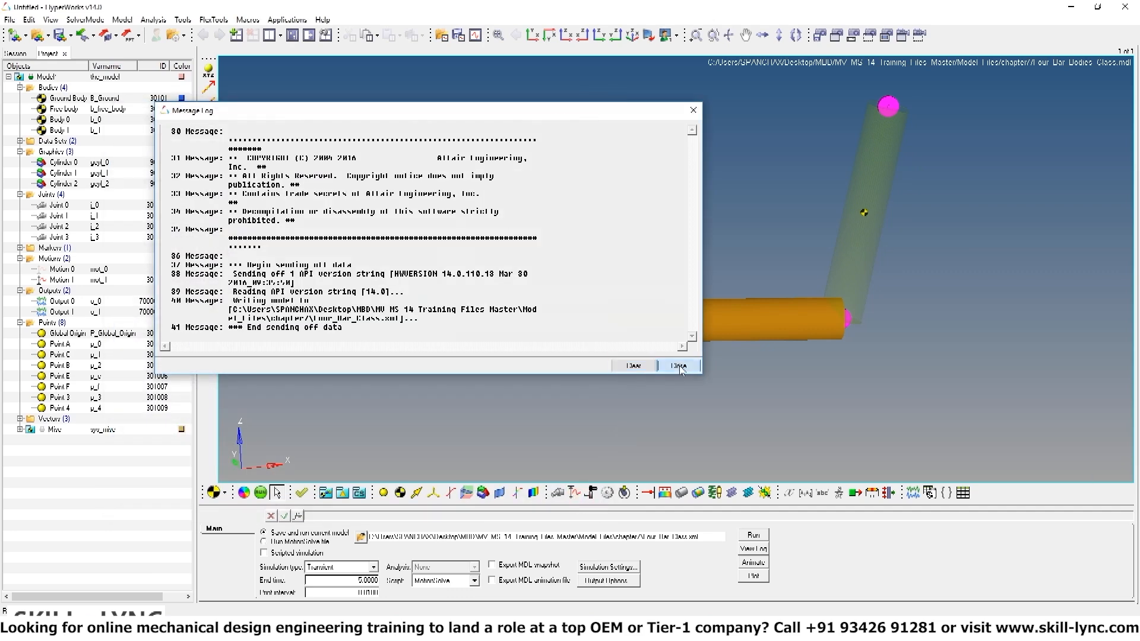
click(678, 365)
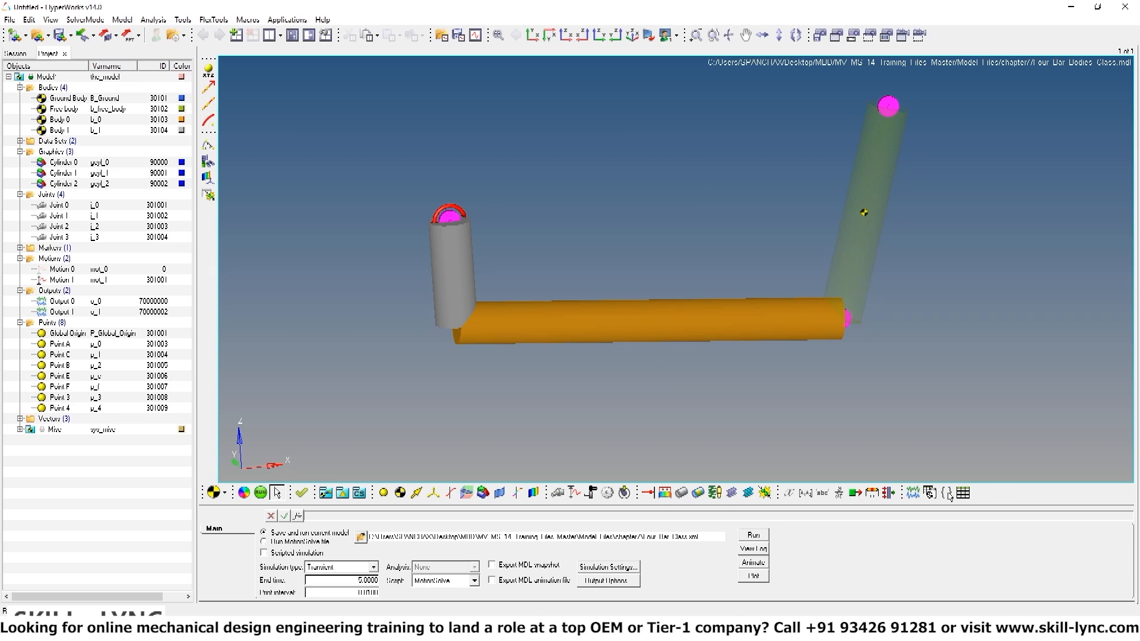
Open the simulation results for plotting and plot the F2 component of the Output 1 expression against time
click(754, 580)
click(754, 577)
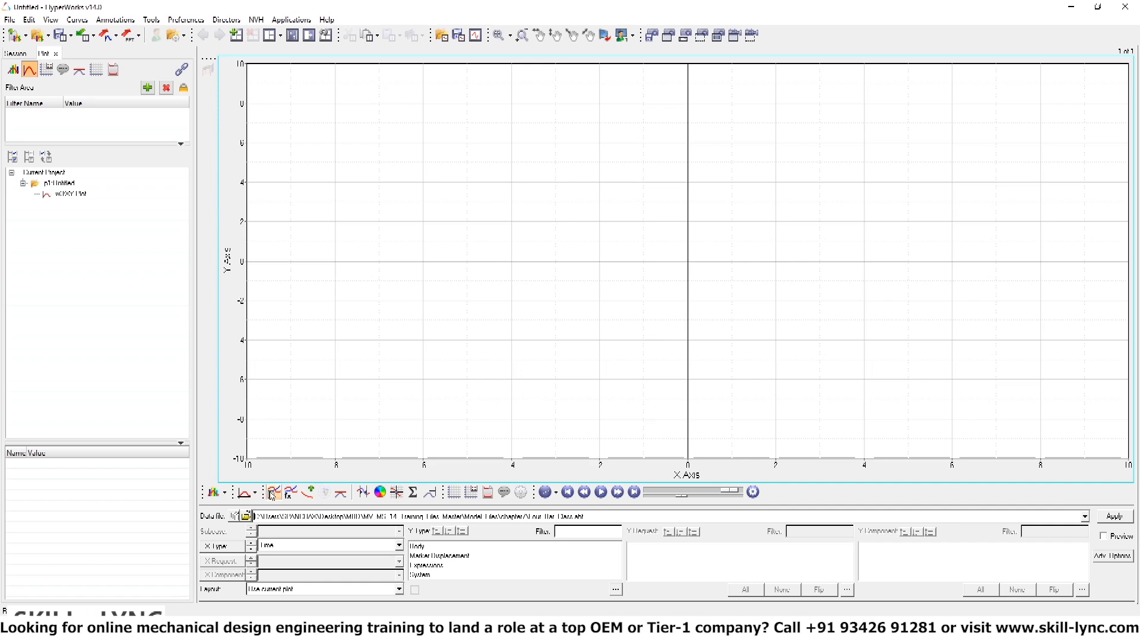
click(428, 567)
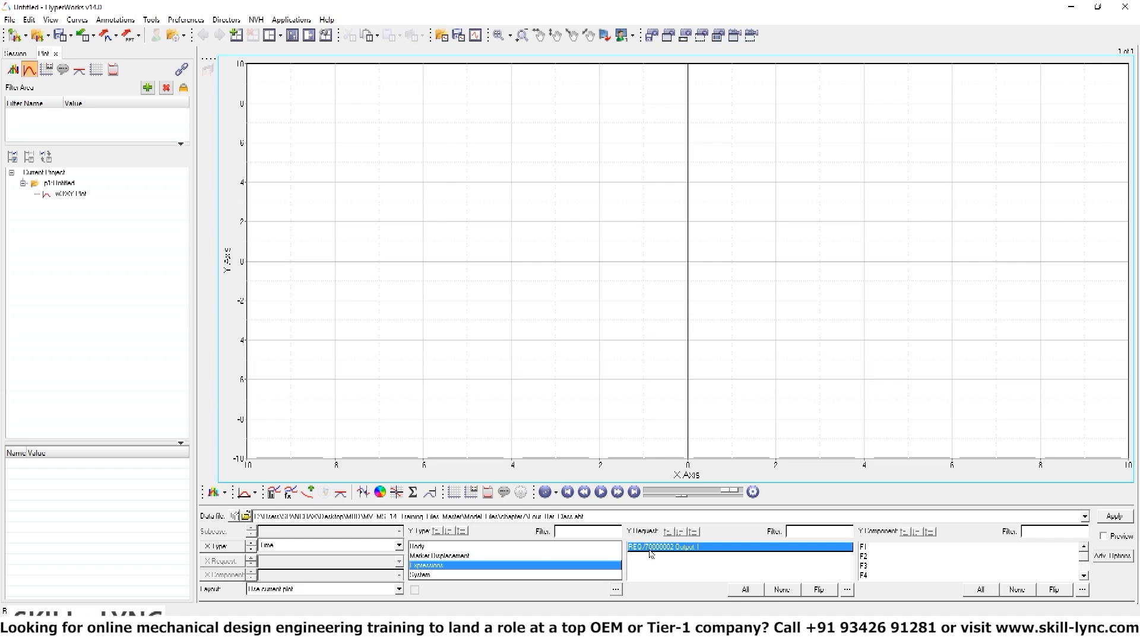
click(864, 557)
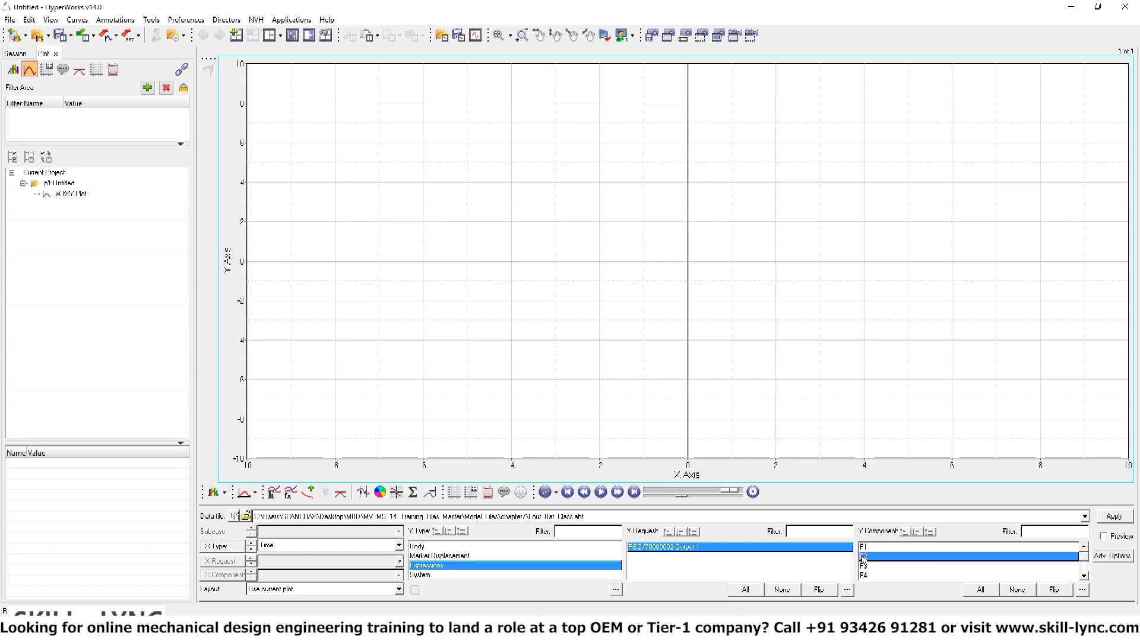
click(1119, 520)
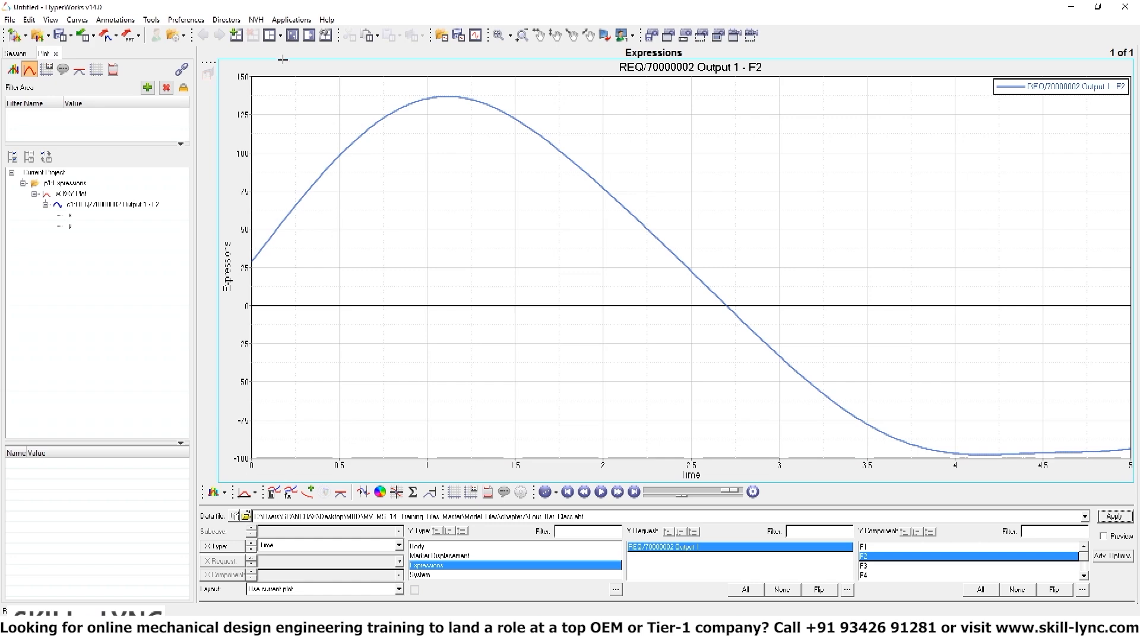
Return to the multi-window layout, make the four-bar model window active and expand it to fill the page
click(292, 35)
click(444, 171)
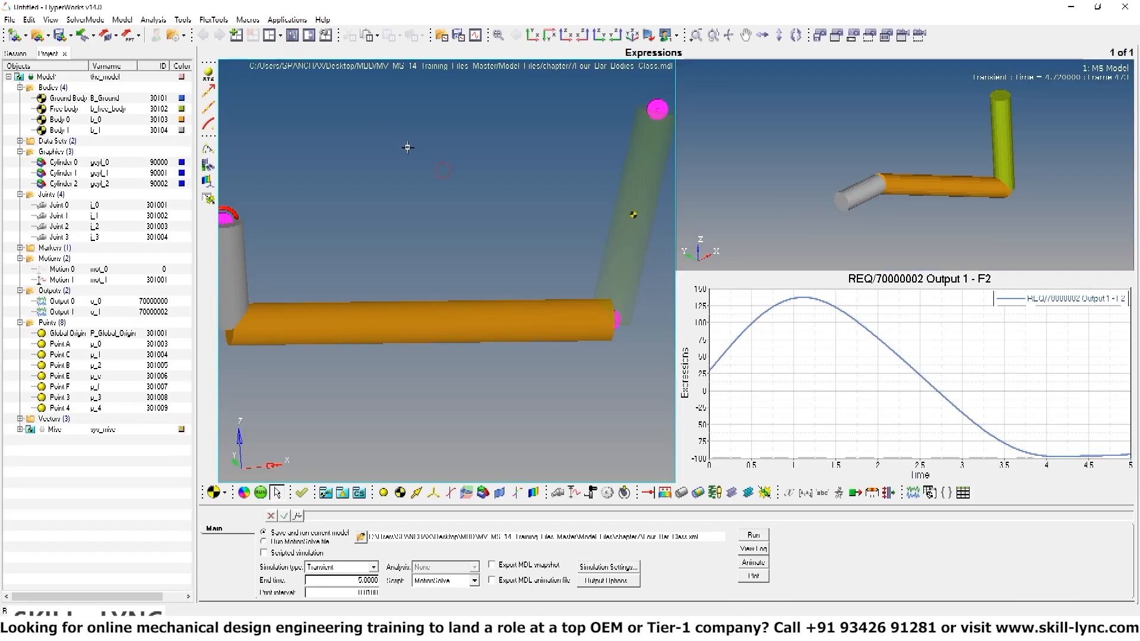
click(292, 35)
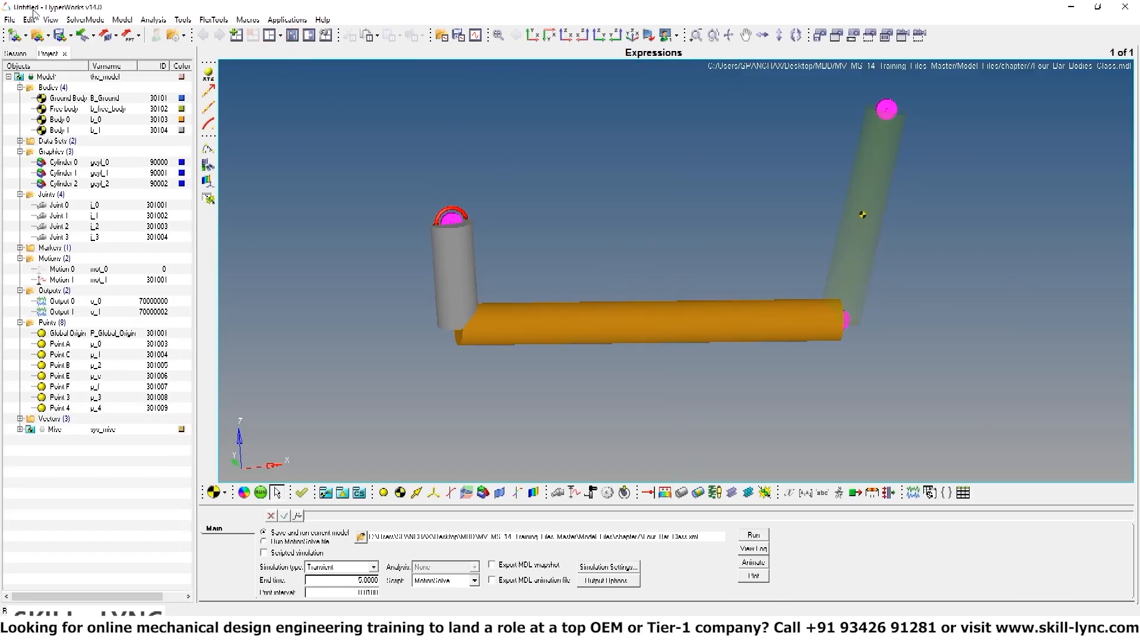
Save a copy of the model in the chapter7 folder, replacing the Class ending of the file name with Motion
click(9, 20)
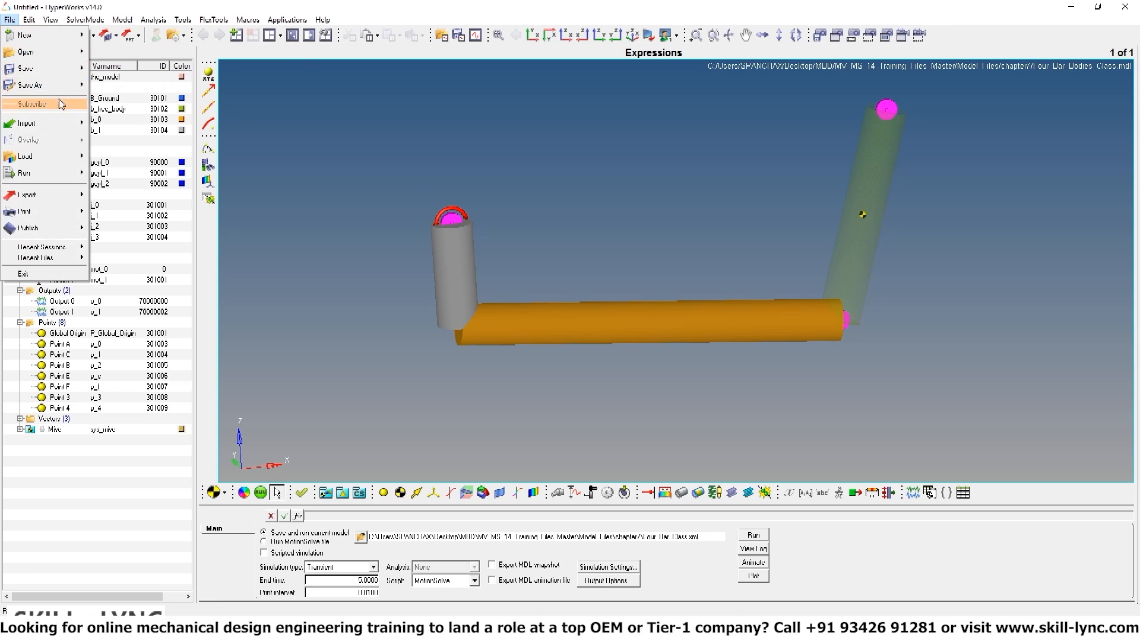
mouse_move(56, 88)
click(124, 116)
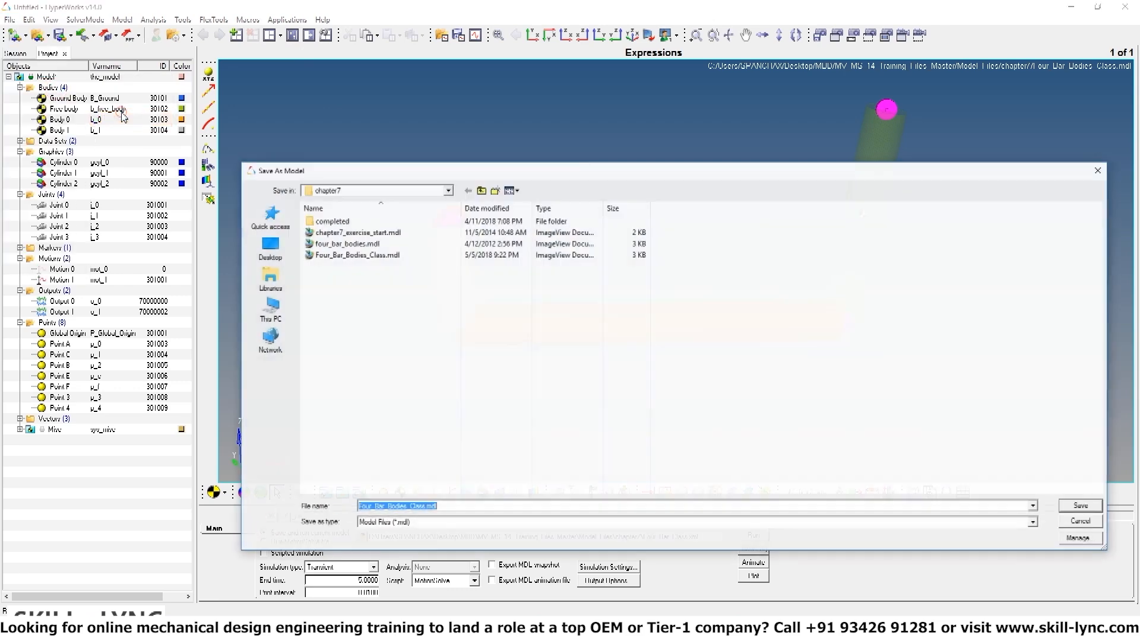
click(405, 508)
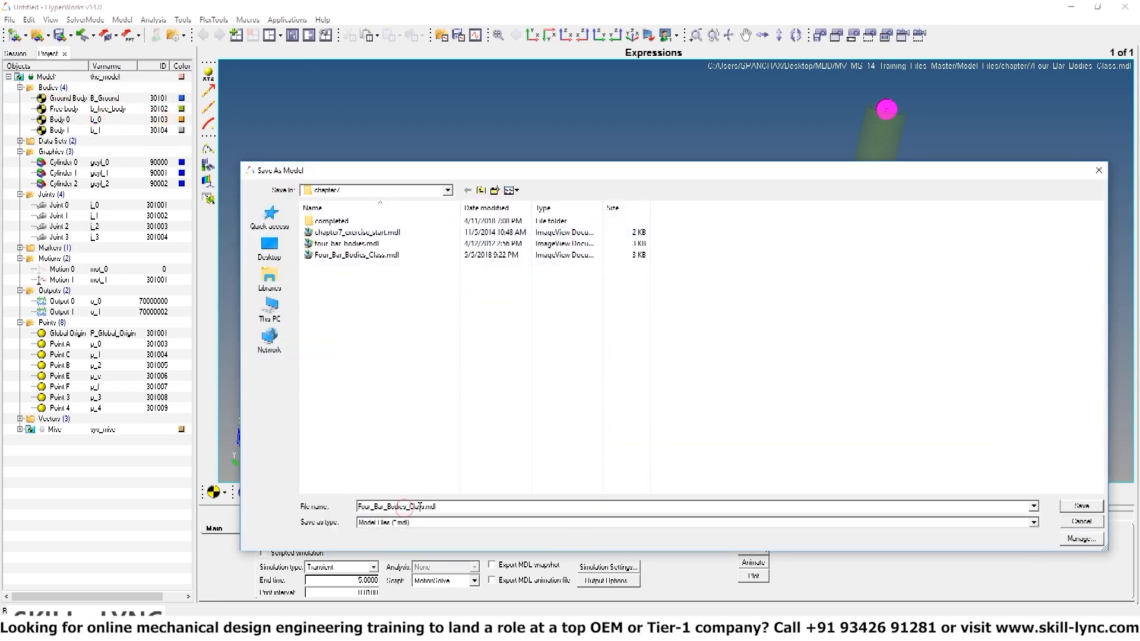
key(BackSpace)
key(BackSpace)
key(BackSpace)
key(BackSpace)
key(BackSpace)
key(BackSpace)
text(MDL)
key(BackSpace)
key(BackSpace)
key(BackSpace)
text(otion)
click(1087, 510)
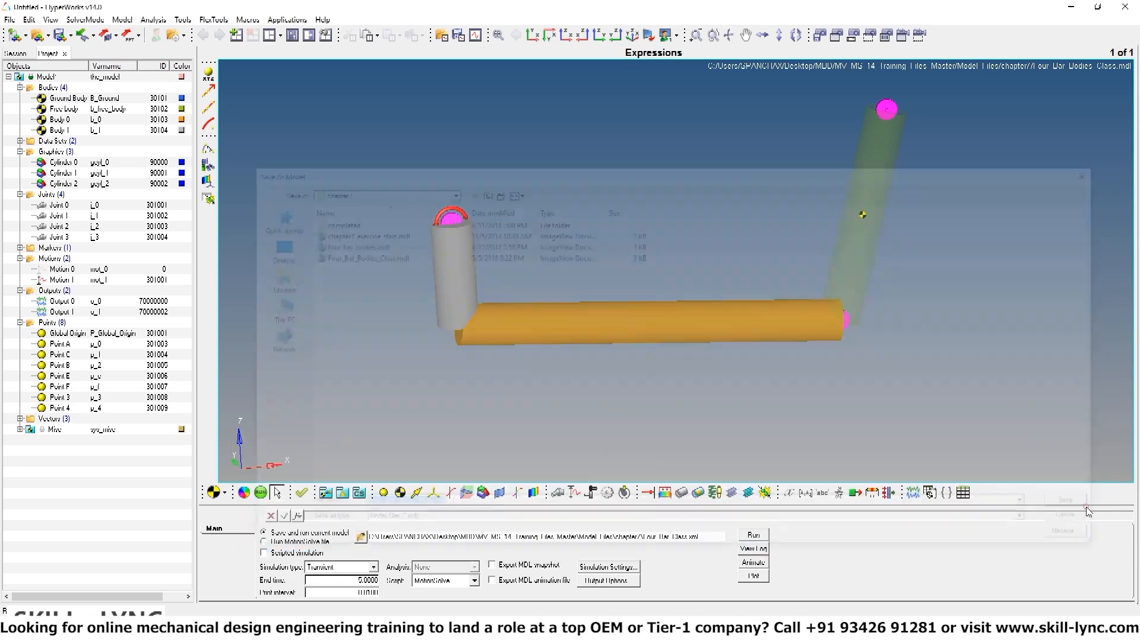